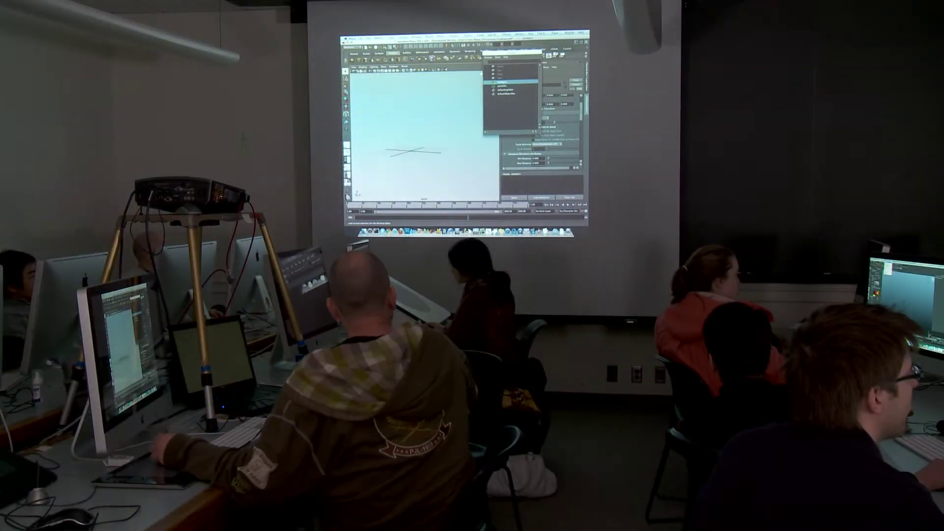
- Switch to Chrome and open the Google Chrome Themes Gallery page in a new browser tab
click(501, 82)
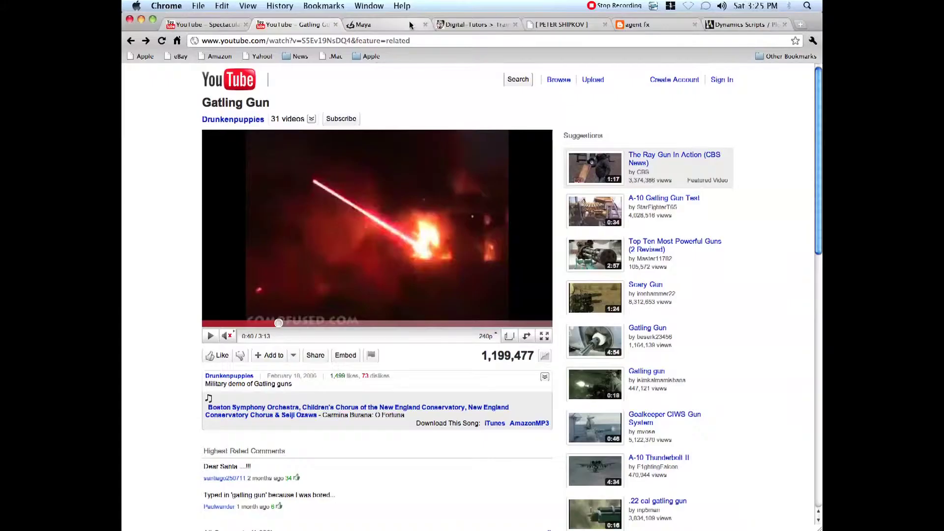
click(405, 22)
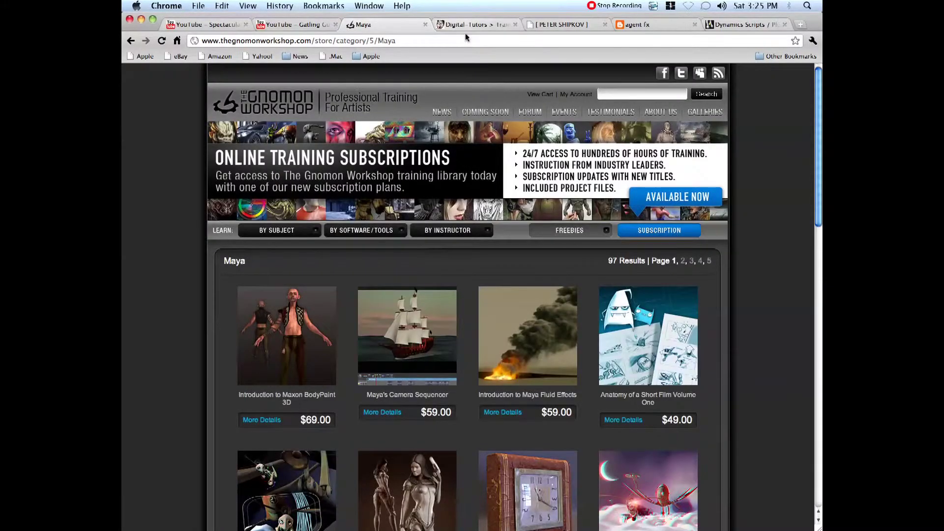
click(467, 24)
click(410, 25)
click(801, 24)
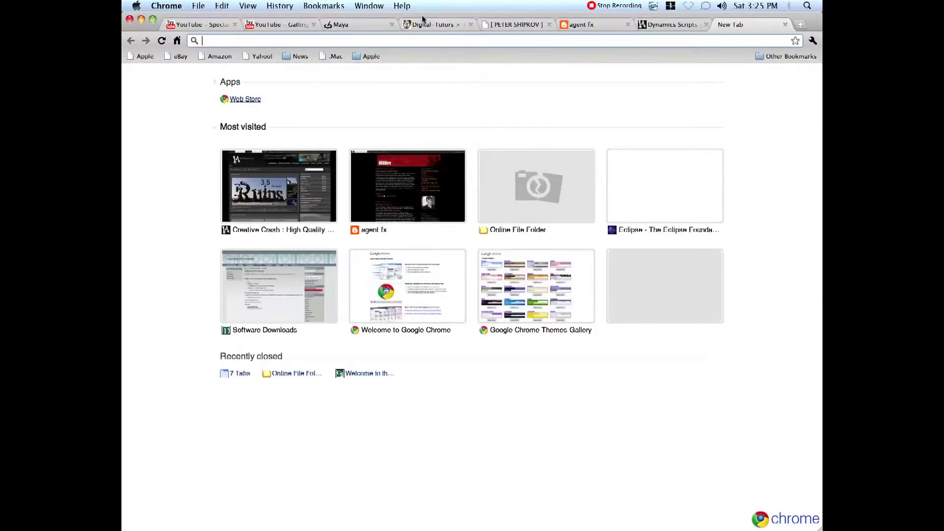
click(526, 288)
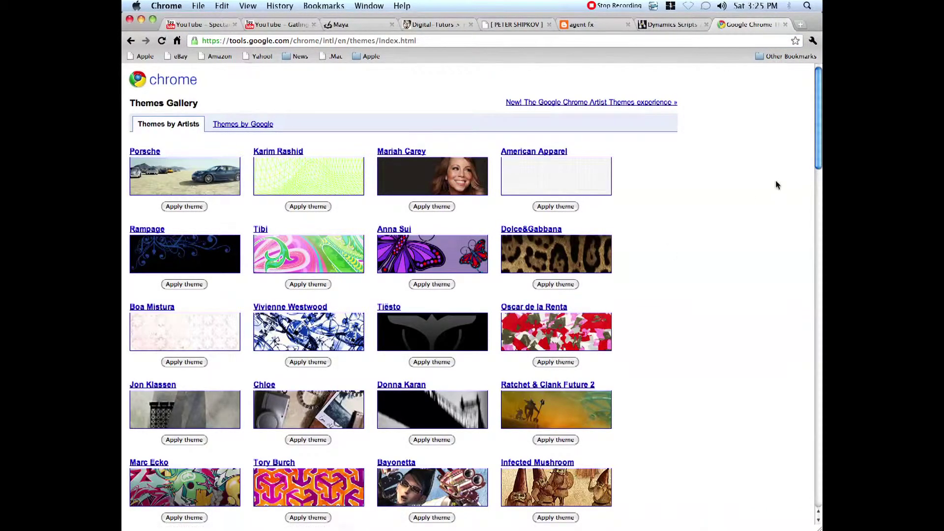
- Save the Tory Burch theme image as thumb_at_toryburch_sm in the sourceimages folder of the Maya_DYn project
drag(818, 154, 814, 213)
right_click(343, 223)
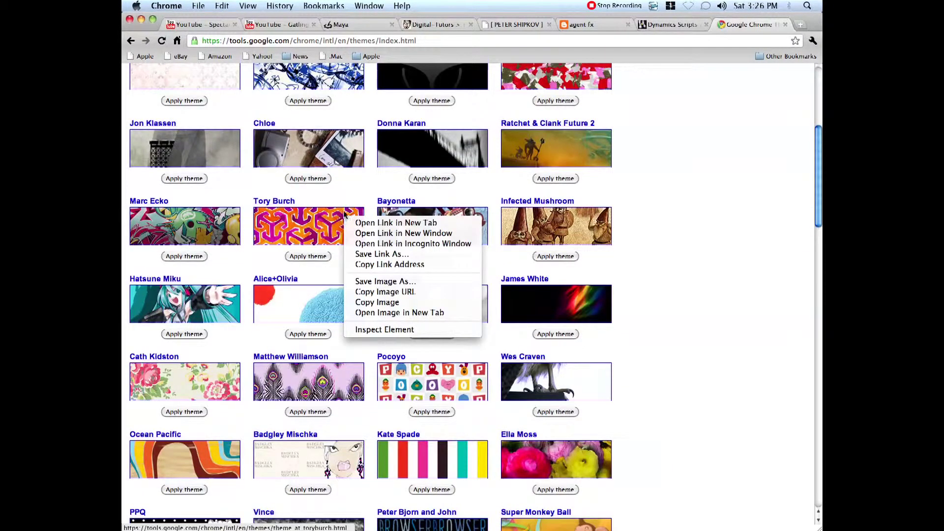
click(372, 281)
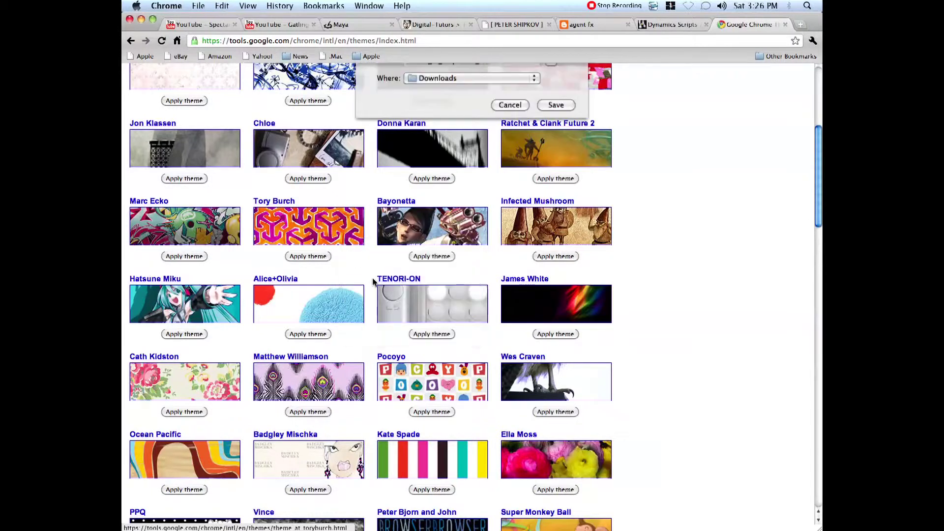
click(522, 105)
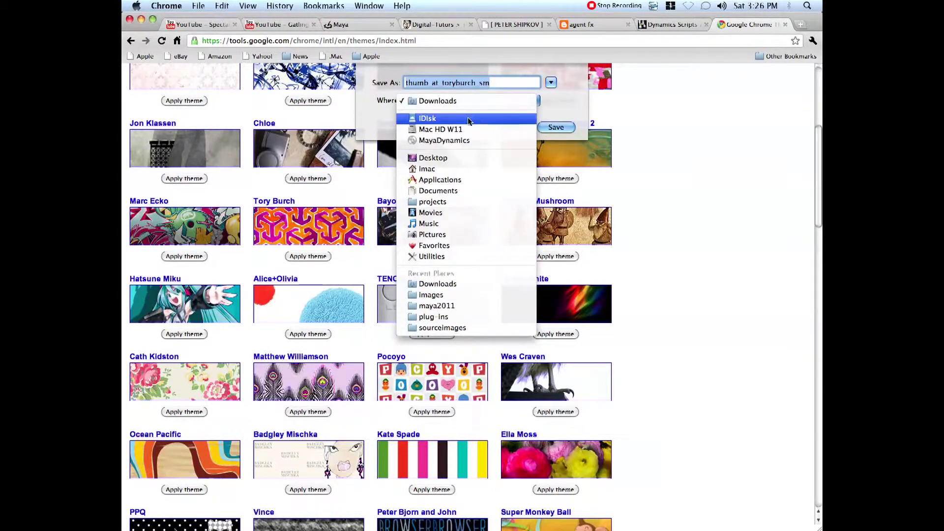
click(454, 169)
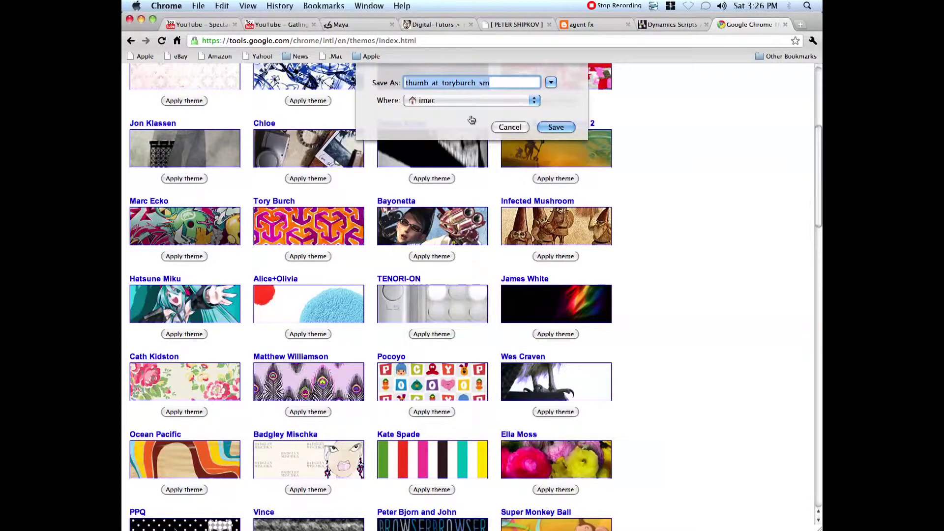
click(551, 82)
click(439, 174)
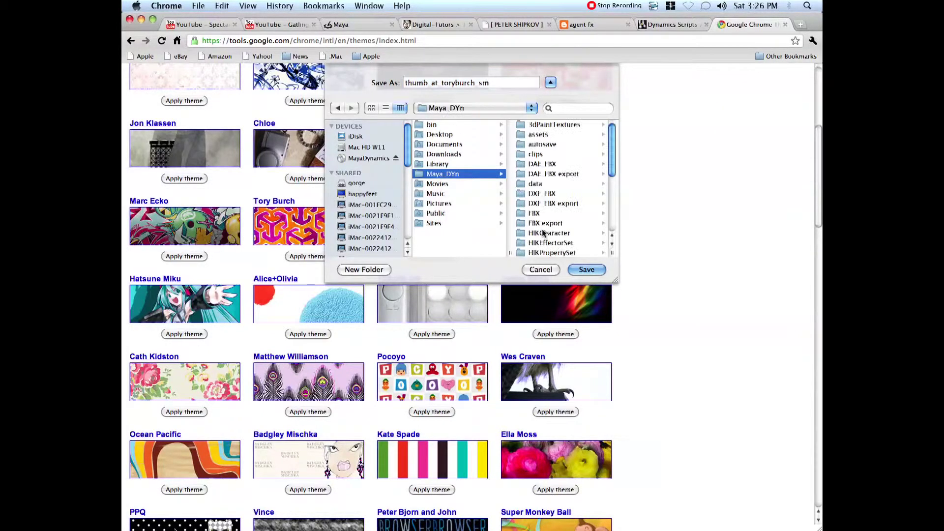
scroll(609, 185, down, 5)
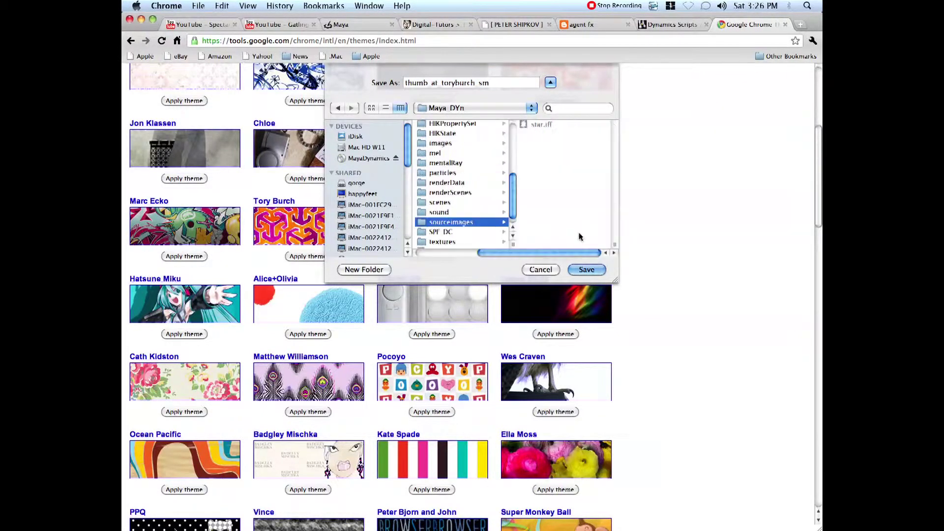
click(566, 222)
click(585, 270)
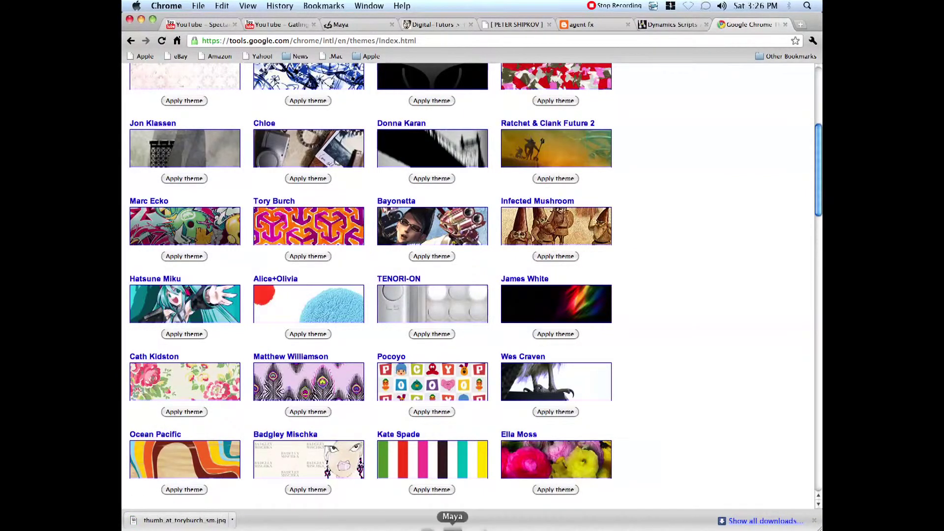
- Switch to Maya, create a polygon plane at the origin and scale it to about 9.9 in X and 11.1 in Z
click(448, 528)
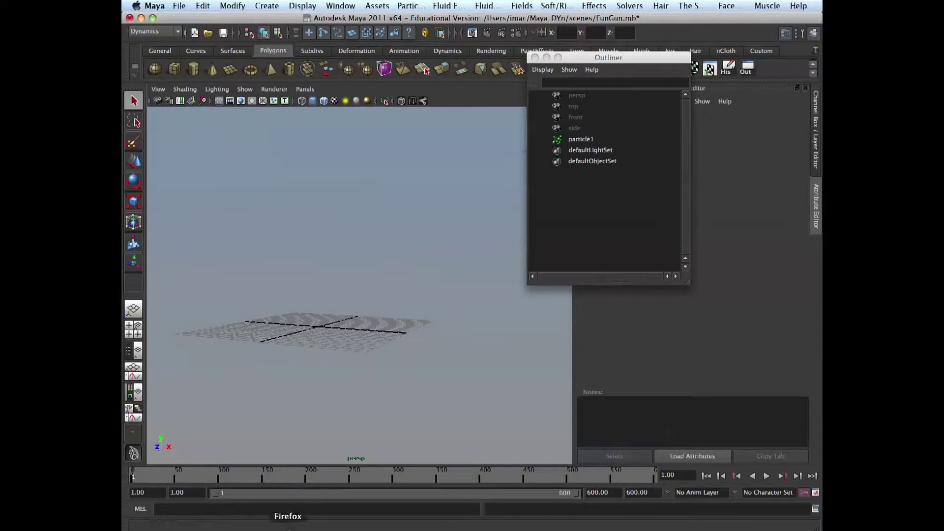
drag(611, 58, 587, 78)
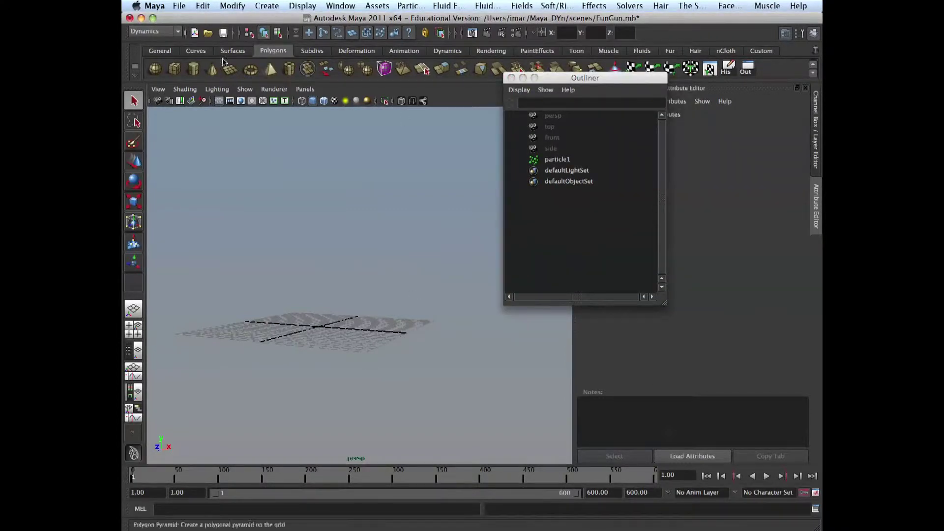
click(231, 70)
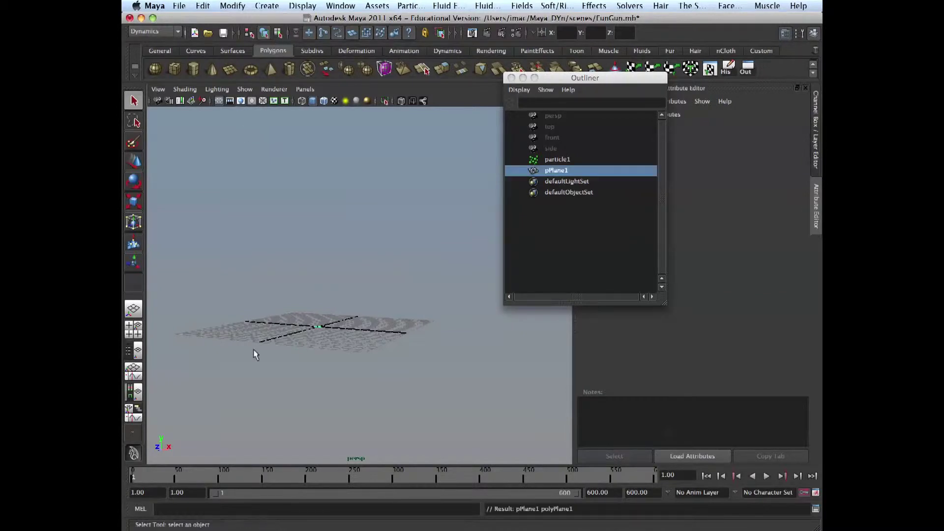
key(r)
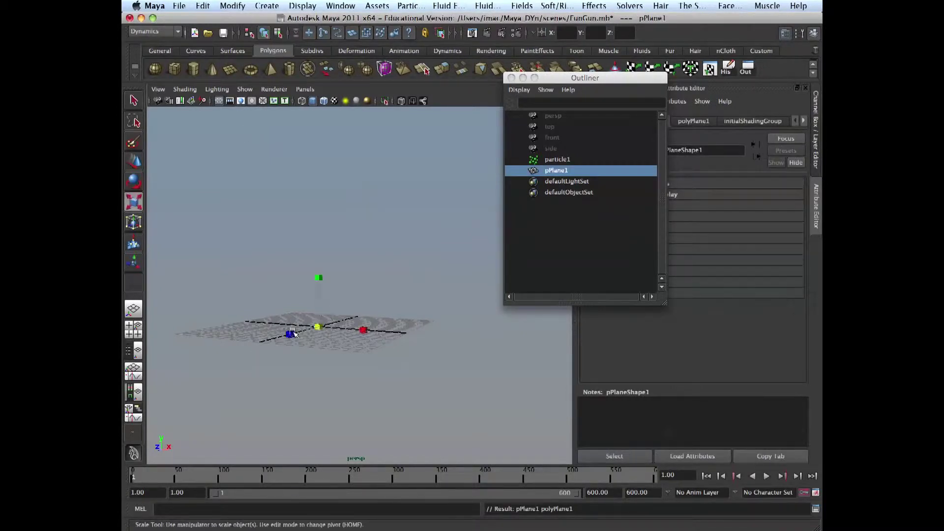
drag(294, 335, 397, 338)
alt+drag(332, 289, 320, 351)
alt+right_drag(340, 352, 422, 378)
drag(309, 333, 345, 364)
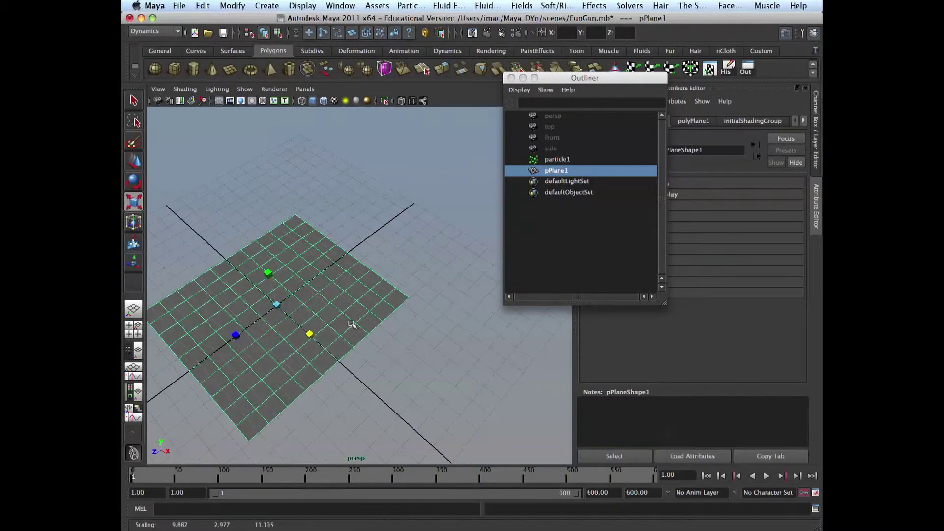
alt+drag(352, 325, 358, 266)
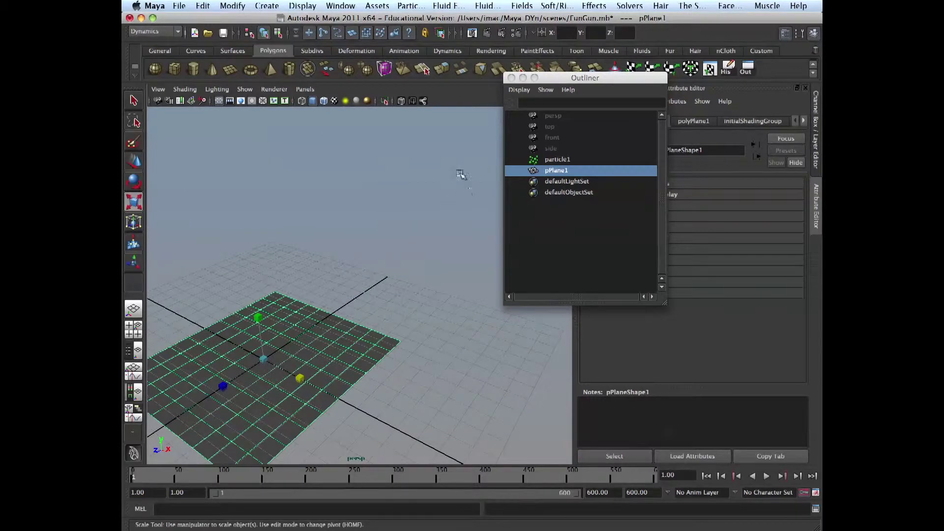
- Open the Hypershade and create a new Lambert material
drag(582, 78, 543, 126)
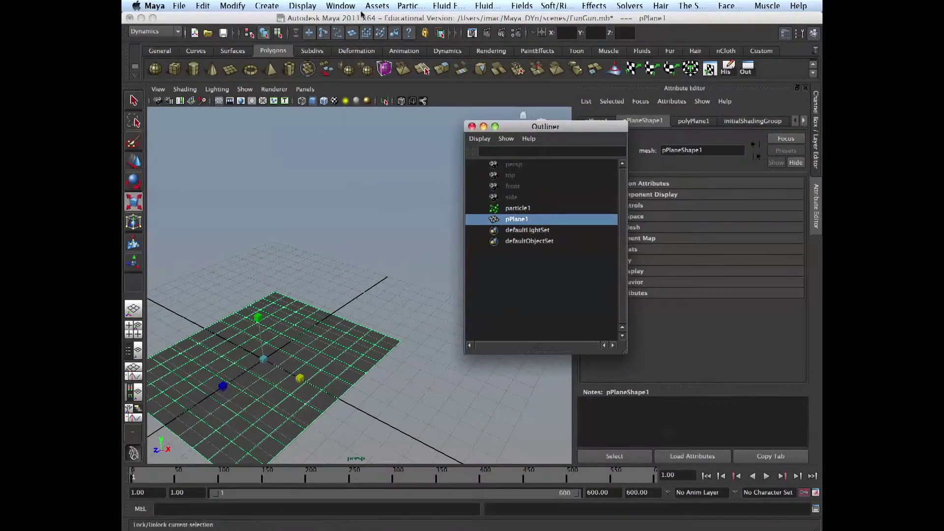
click(340, 5)
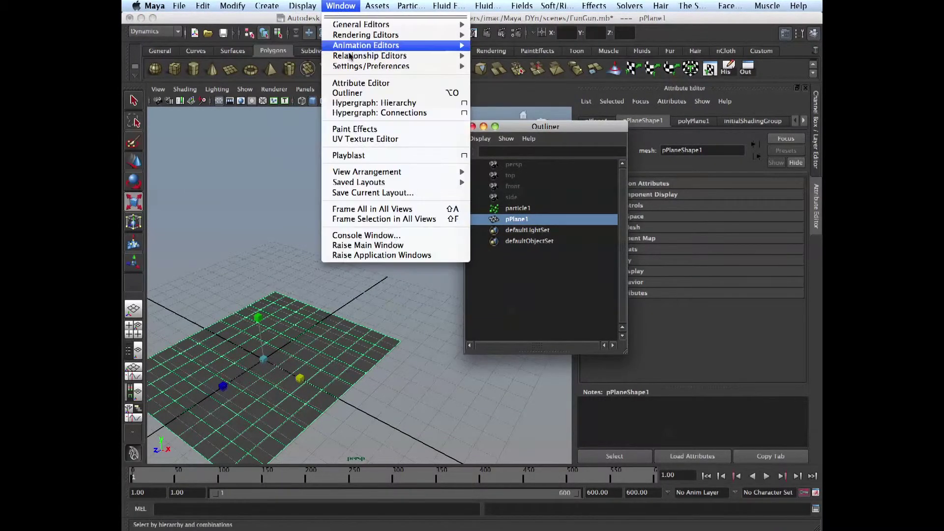
mouse_move(433, 39)
click(516, 62)
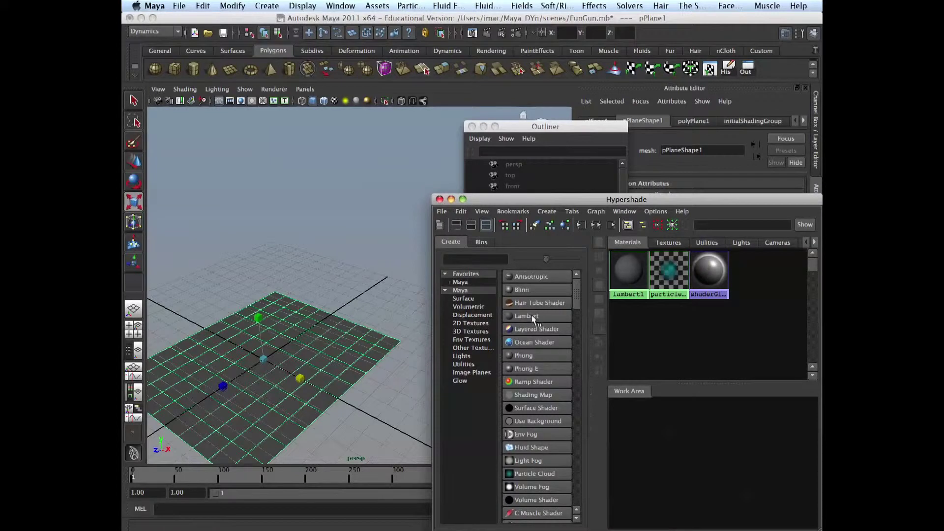
click(530, 317)
click(664, 362)
click(667, 270)
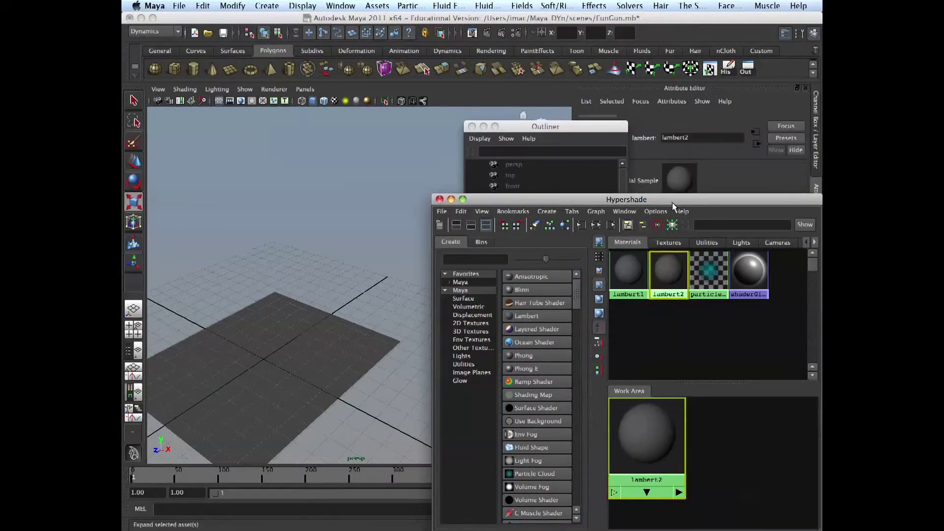
drag(787, 199, 504, 18)
- Map a File texture to the new Lambert's color and load thumb_at_toryburch_sm.jpg from the sourceimages folder
click(784, 250)
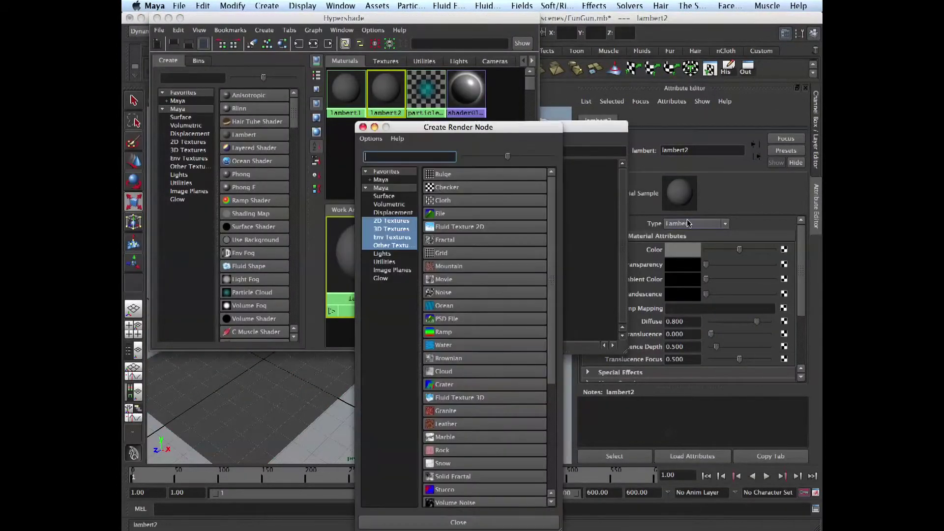
click(471, 198)
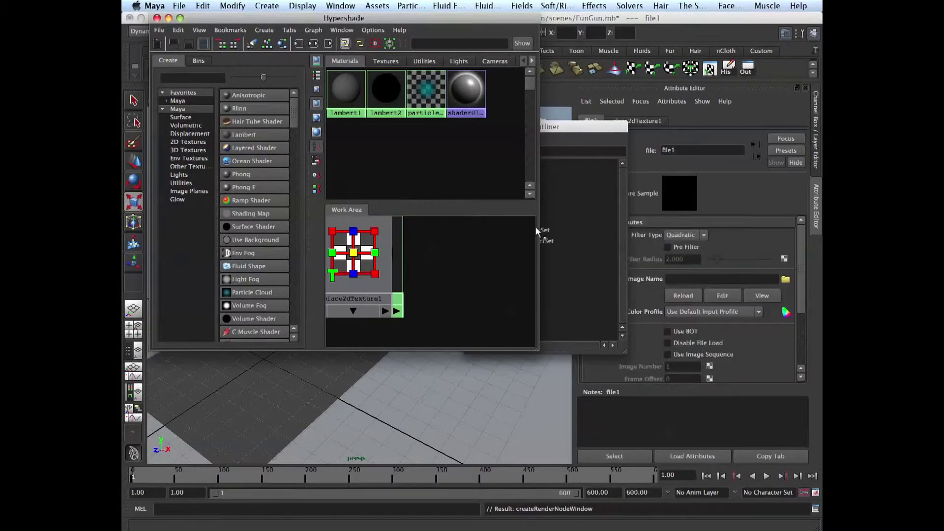
click(785, 280)
click(405, 150)
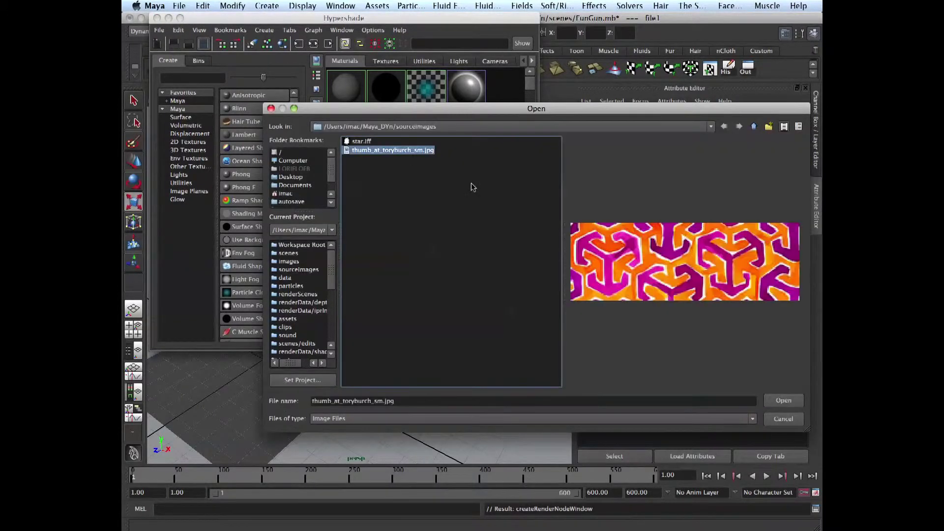
click(788, 402)
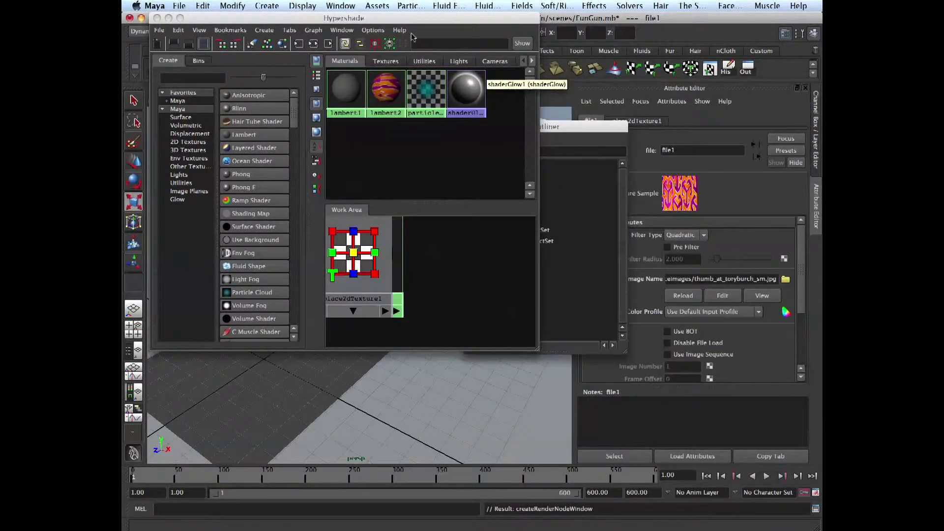
- Graph the textured Lambert's shading network, assign the material to the plane and turn on textured display in the viewport
drag(408, 21, 649, 153)
click(627, 223)
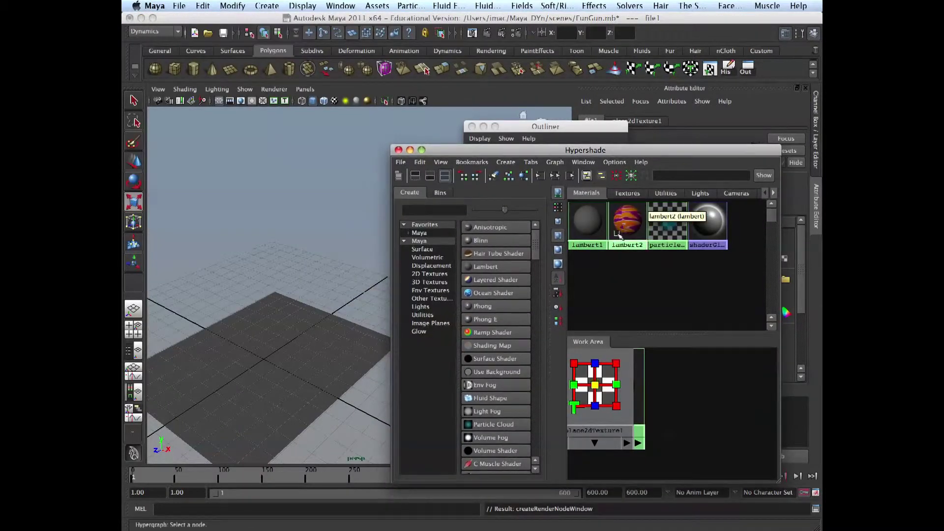
click(569, 177)
click(338, 362)
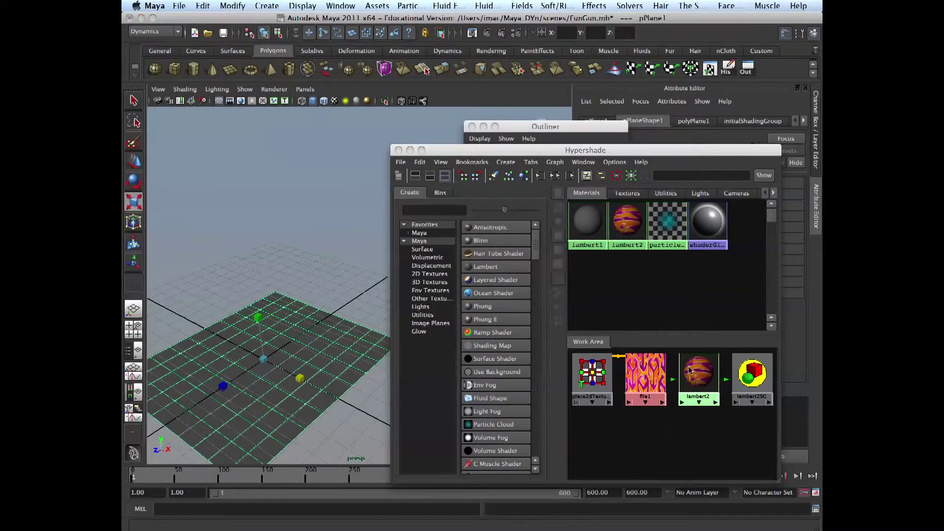
right_drag(689, 370, 688, 352)
click(327, 310)
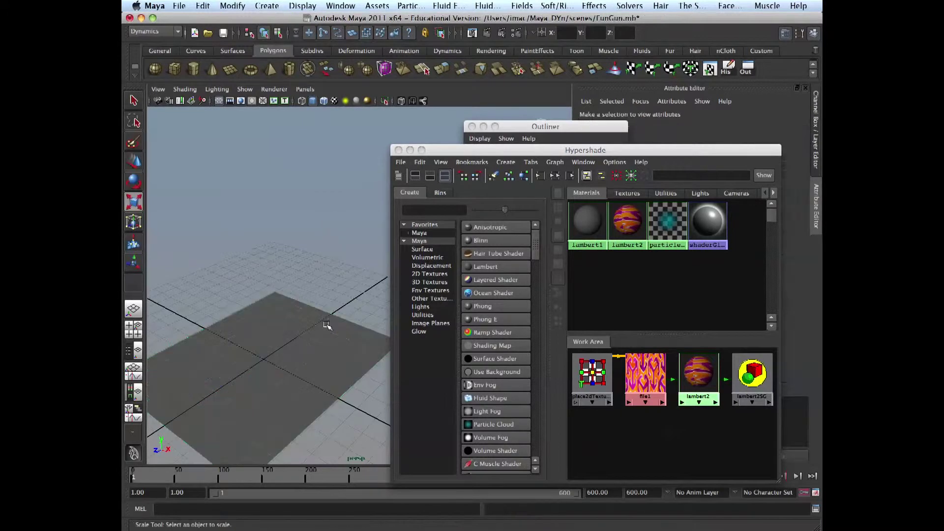
key(6)
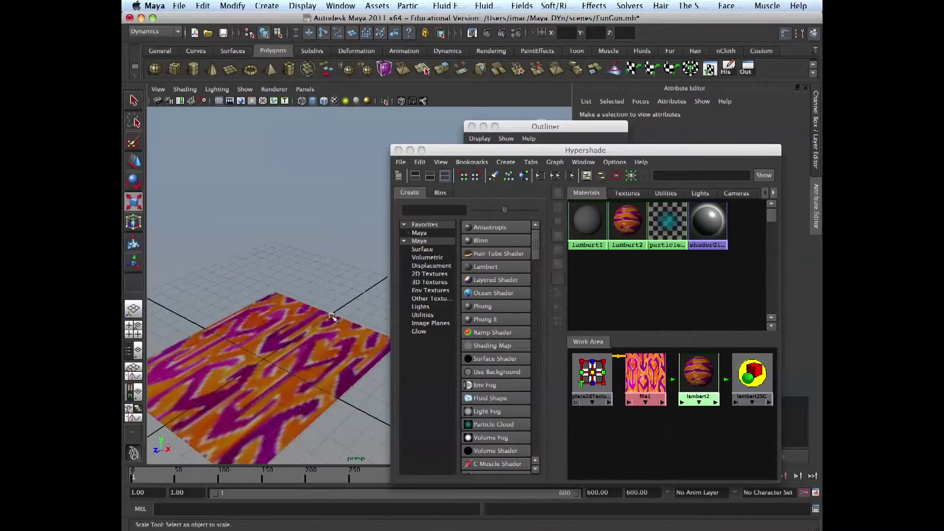
- Scale the textured plane into a long, narrow rectangle that suits the proportions of the wide image
click(301, 360)
drag(227, 388, 321, 392)
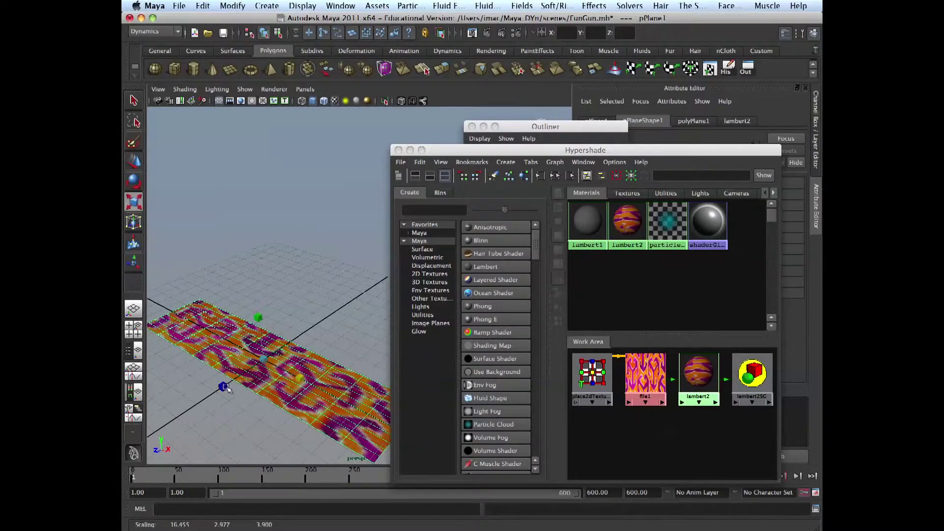
drag(223, 387, 200, 404)
- Add an Emit from Object emitter to the textured plane with the emitter type set to Surface
drag(528, 150, 557, 286)
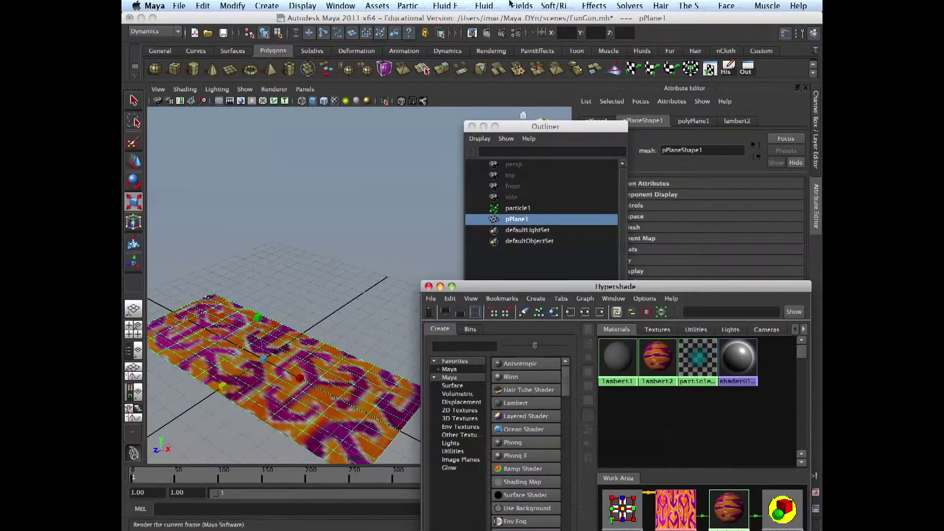
click(410, 6)
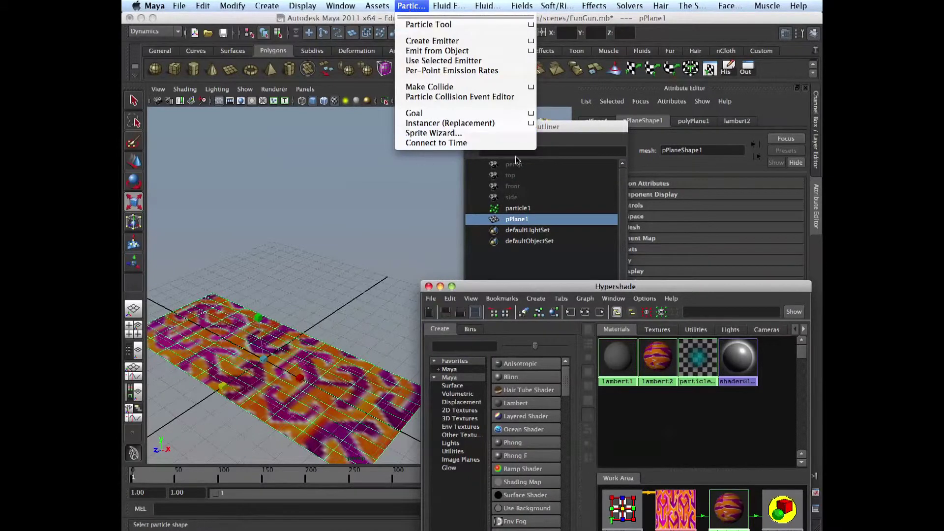
click(531, 52)
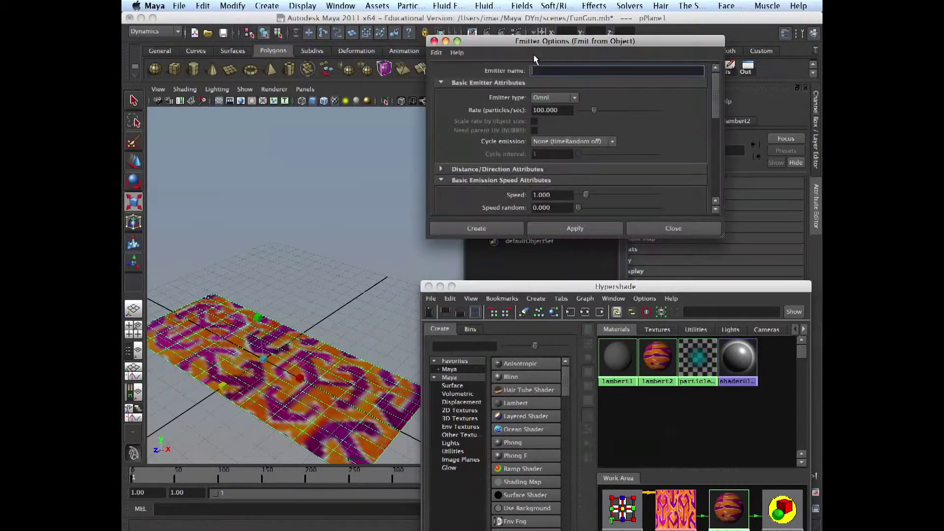
click(559, 98)
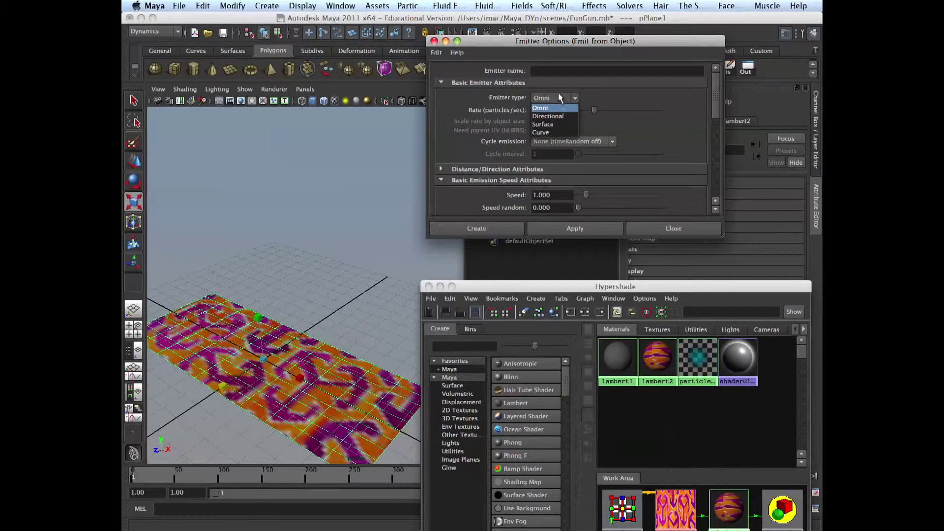
click(554, 126)
click(550, 234)
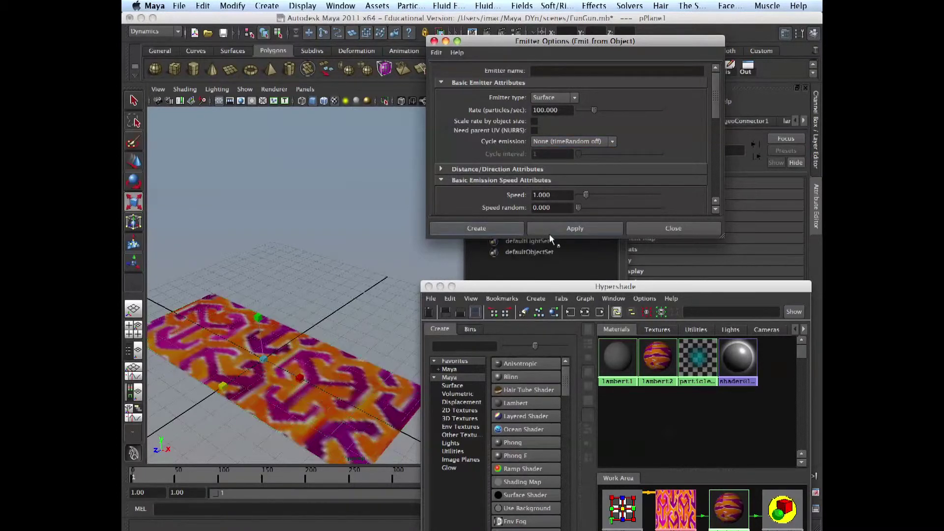
- Close the emitter options and play the simulation briefly to preview the particles emitted from the plane
click(688, 226)
drag(791, 291, 675, 25)
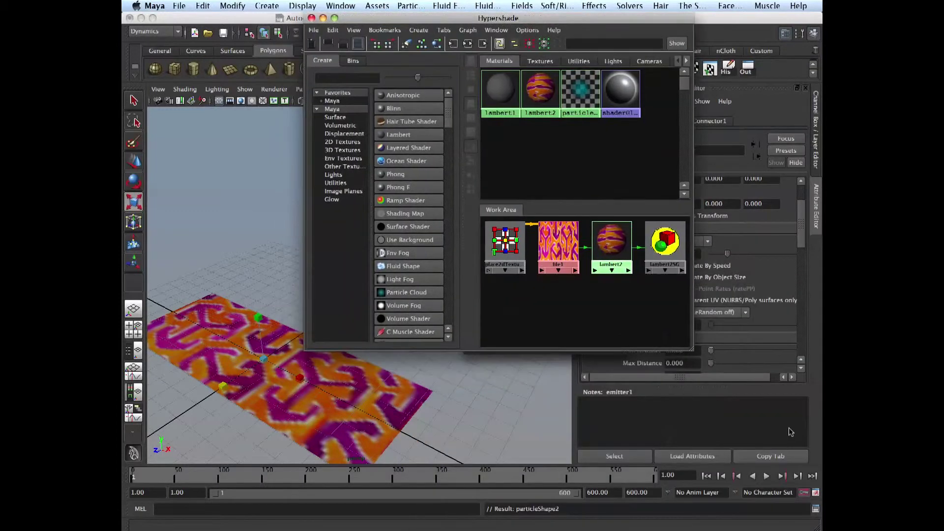
click(768, 477)
click(768, 476)
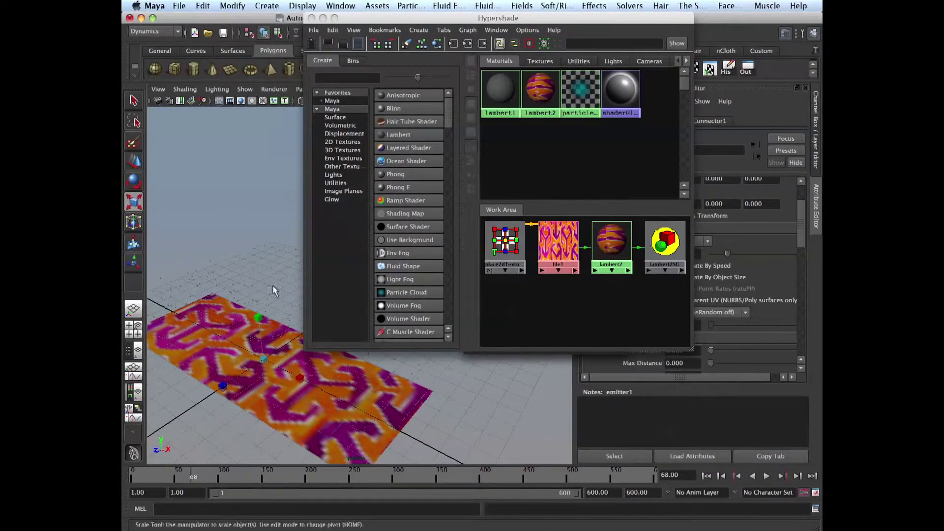
- Select the particles emitted from the plane and change their Particle Render Type to Spheres
click(286, 298)
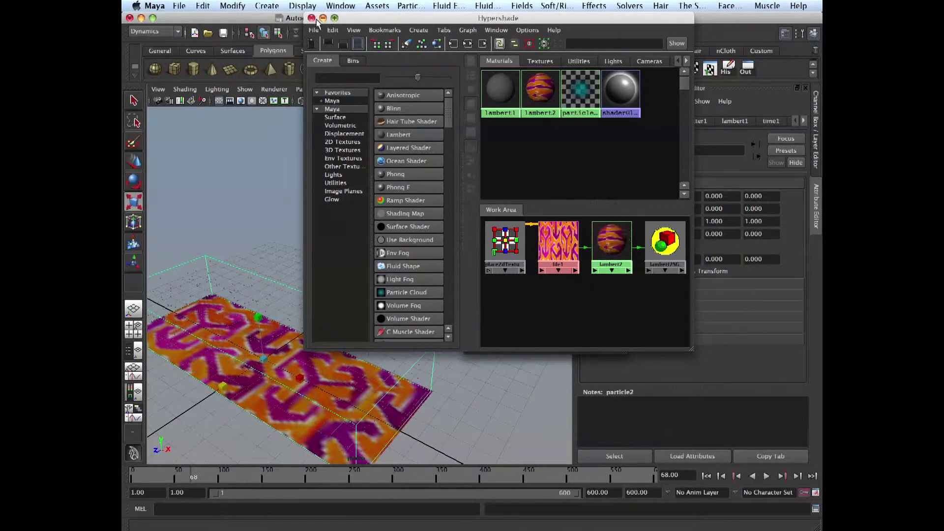
click(721, 163)
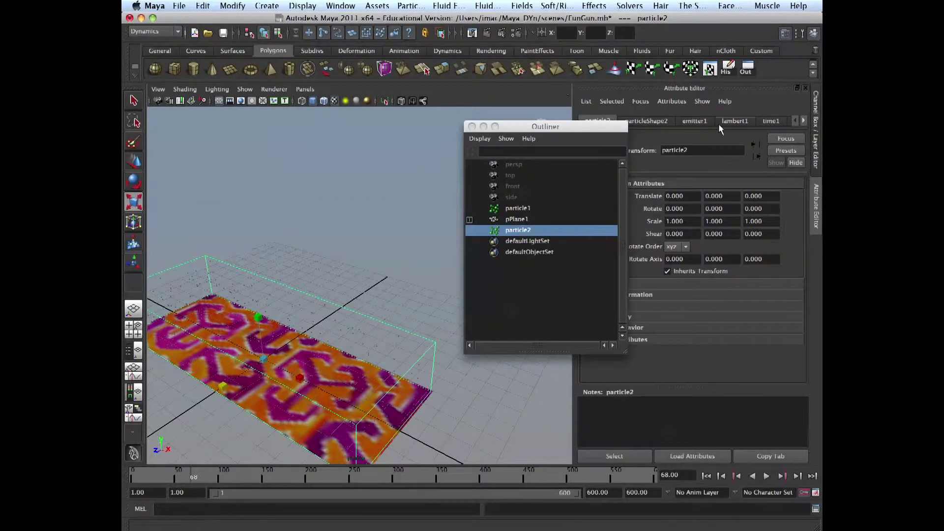
click(638, 123)
drag(801, 221, 800, 265)
drag(589, 126, 501, 35)
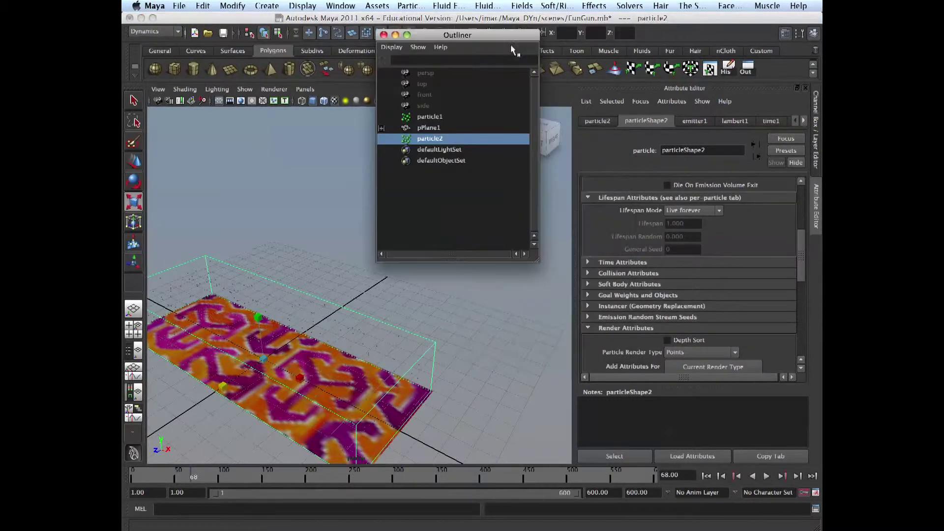
click(701, 352)
click(699, 397)
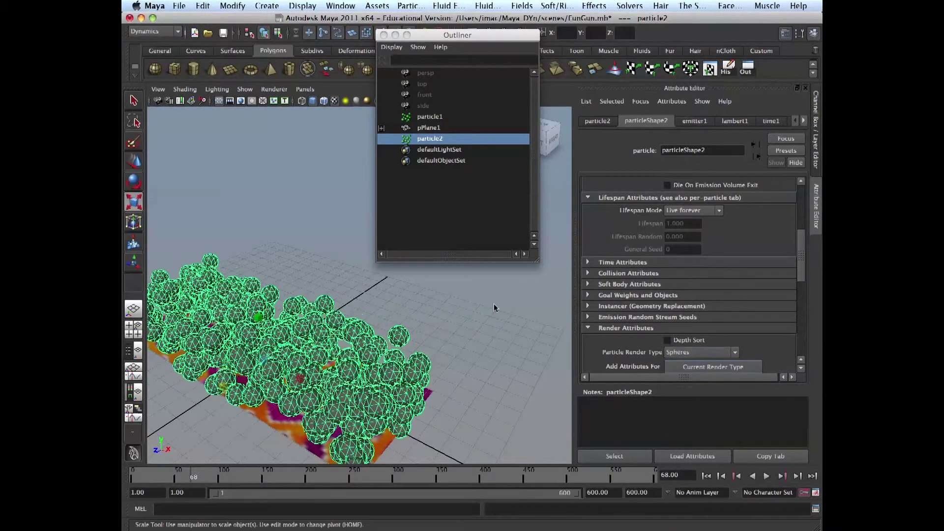
- Add the current render type's attributes to the emitted particles and set the sphere Radius to 0.1
click(494, 308)
click(418, 362)
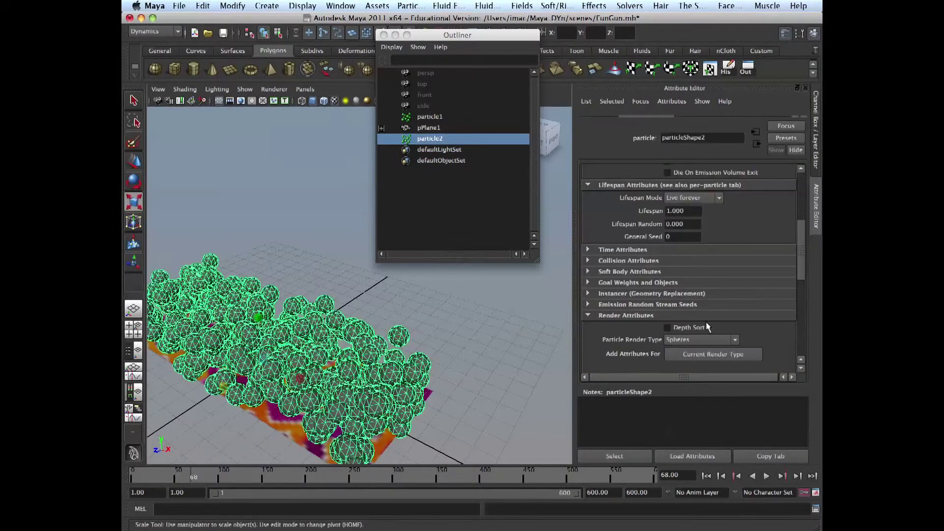
click(707, 352)
drag(799, 268, 801, 297)
double_click(689, 294)
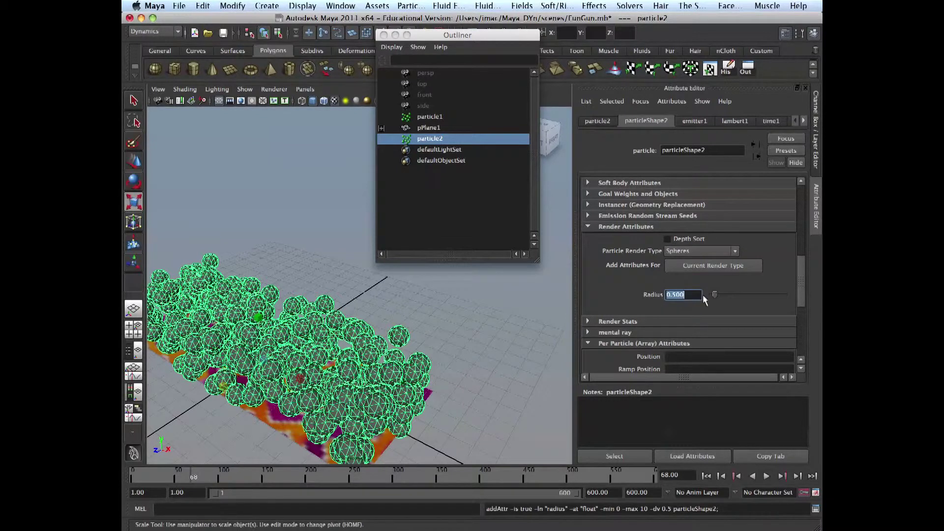
text(0.010)
key(Return)
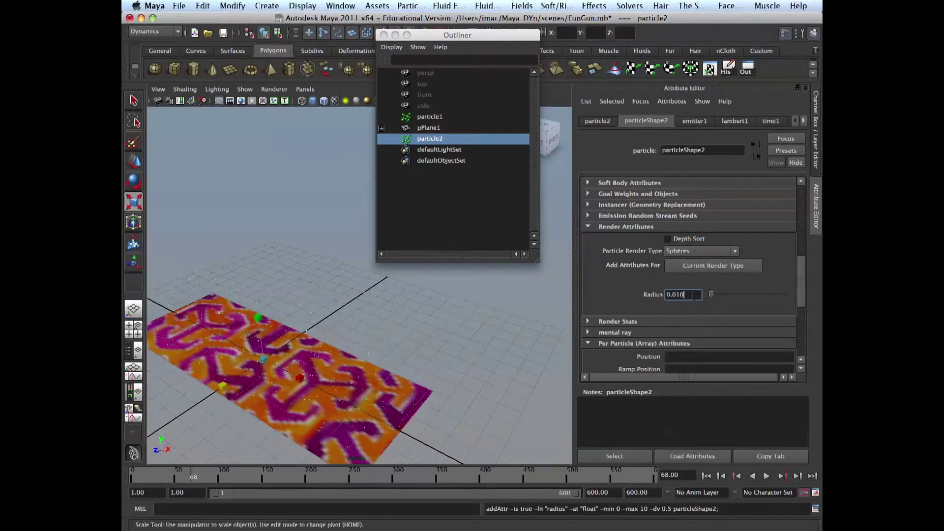
key(Return)
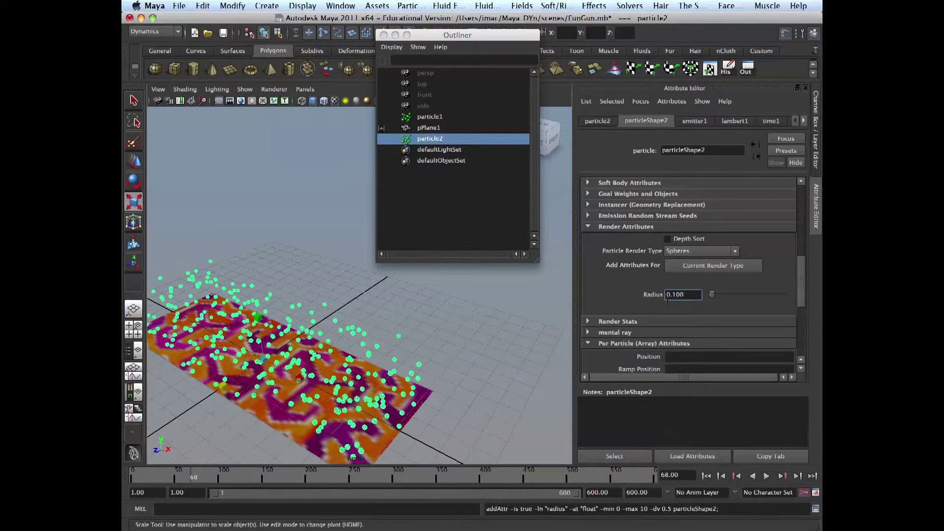
click(487, 342)
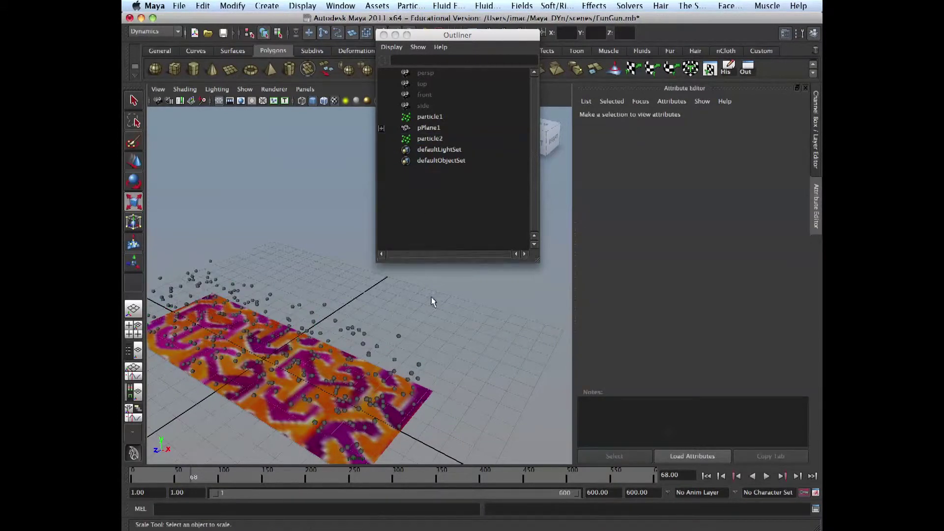
- Select emitter1 under pPlane1 and set its emission rate to 600 particles per second
alt+drag(433, 300, 394, 273)
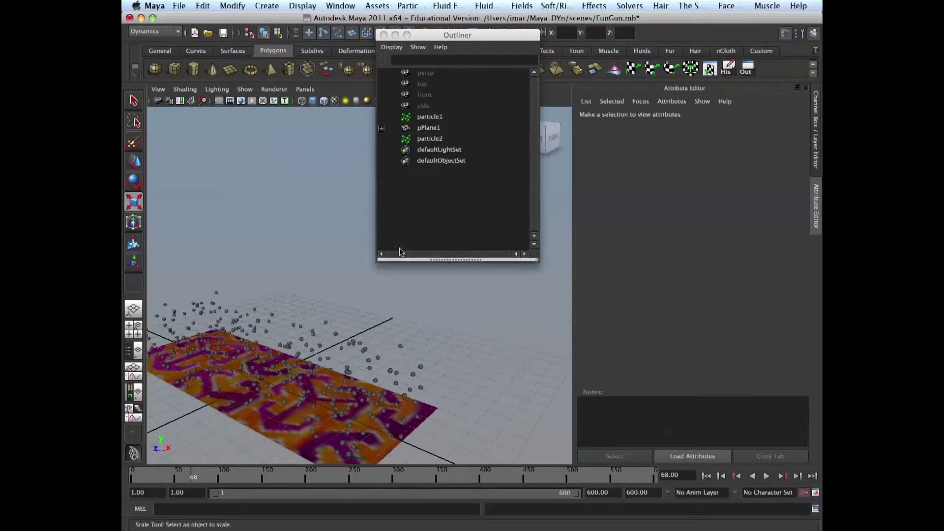
click(428, 121)
click(382, 127)
click(459, 138)
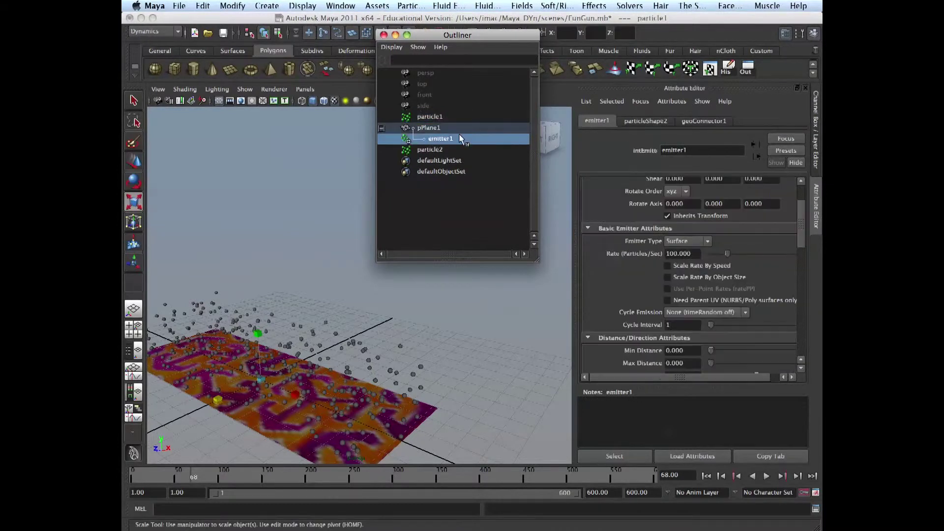
double_click(685, 253)
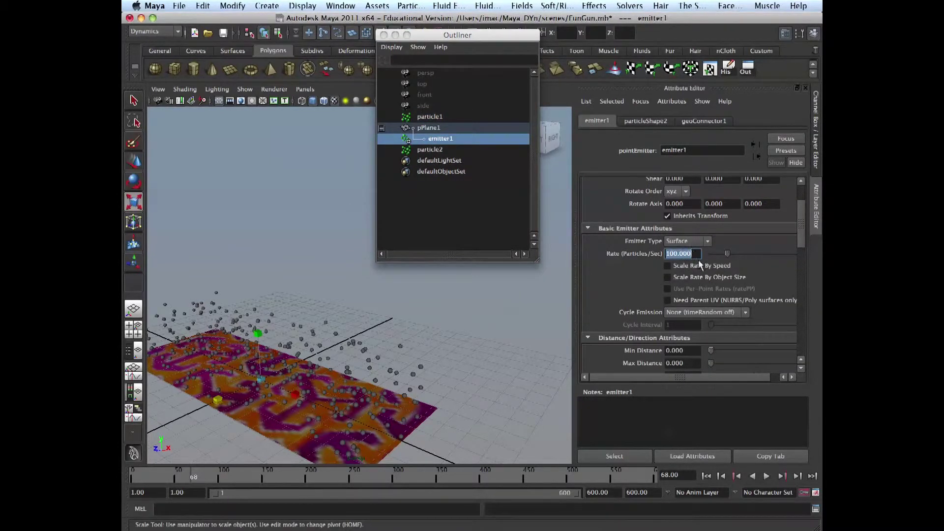
text(600)
key(Return)
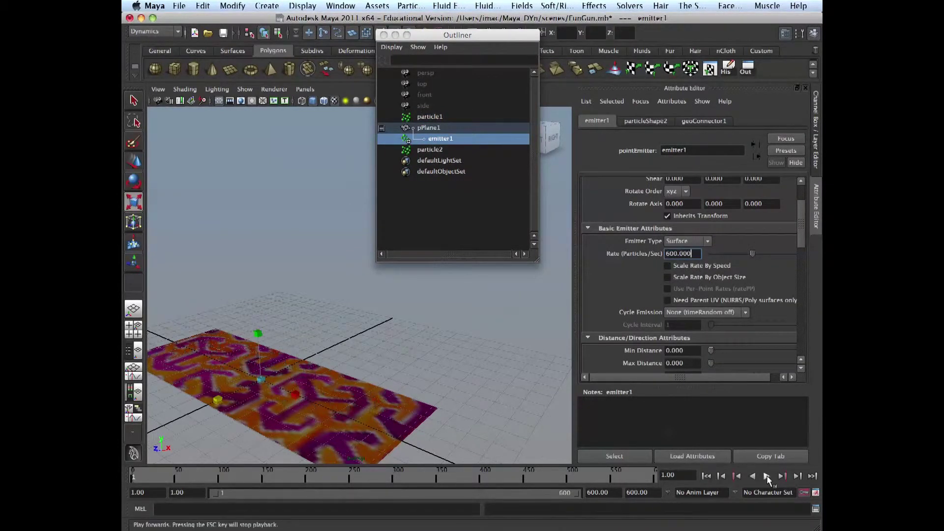
- Play the simulation to check the denser emission, and rewind to the first frame
click(766, 477)
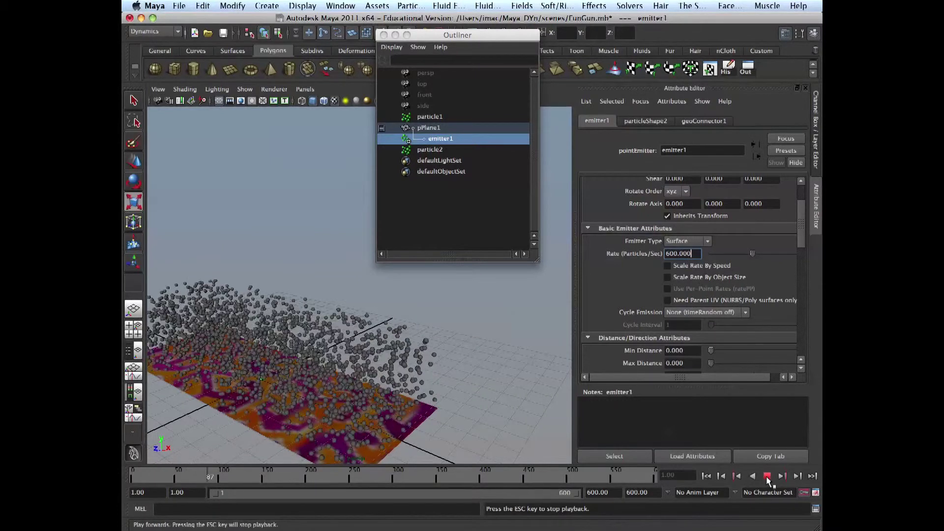
click(768, 476)
click(707, 476)
- Enable Inherit Color in the emitter's Texture Emission Attributes
drag(796, 239, 799, 354)
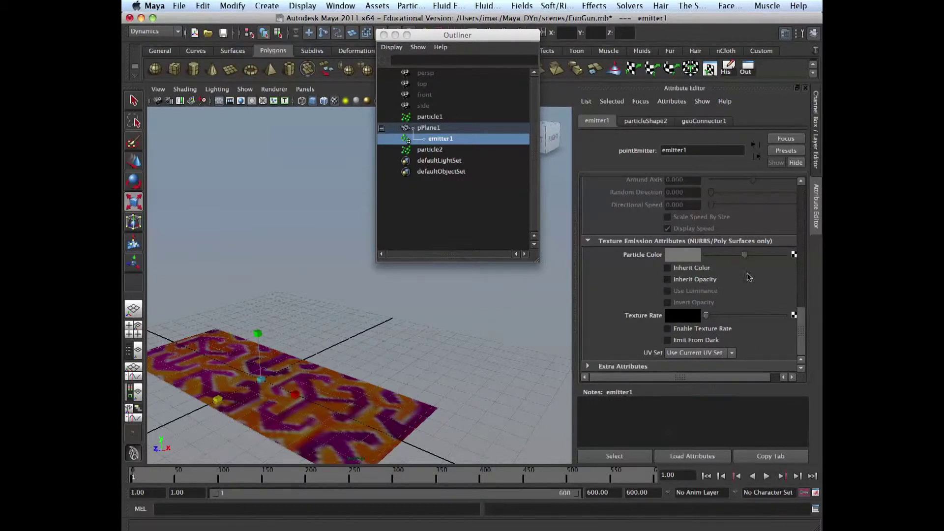
click(686, 268)
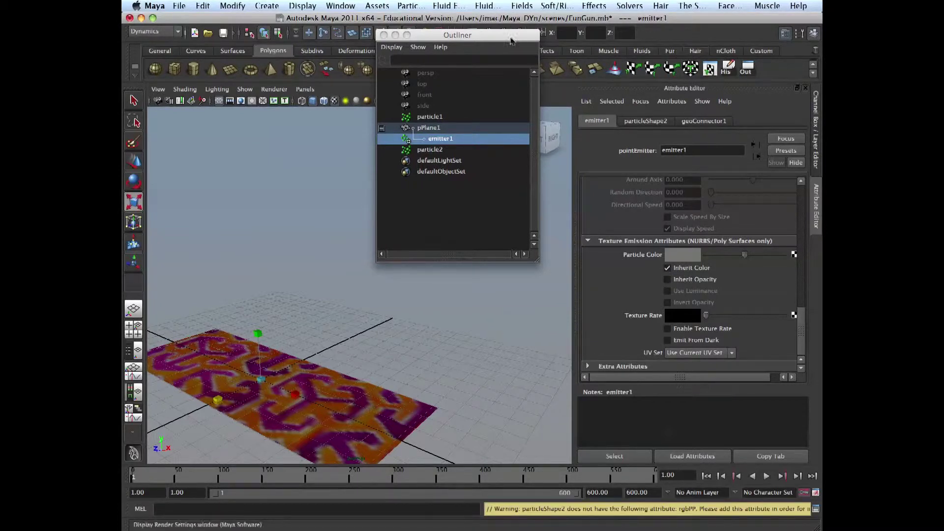
drag(510, 37, 541, 115)
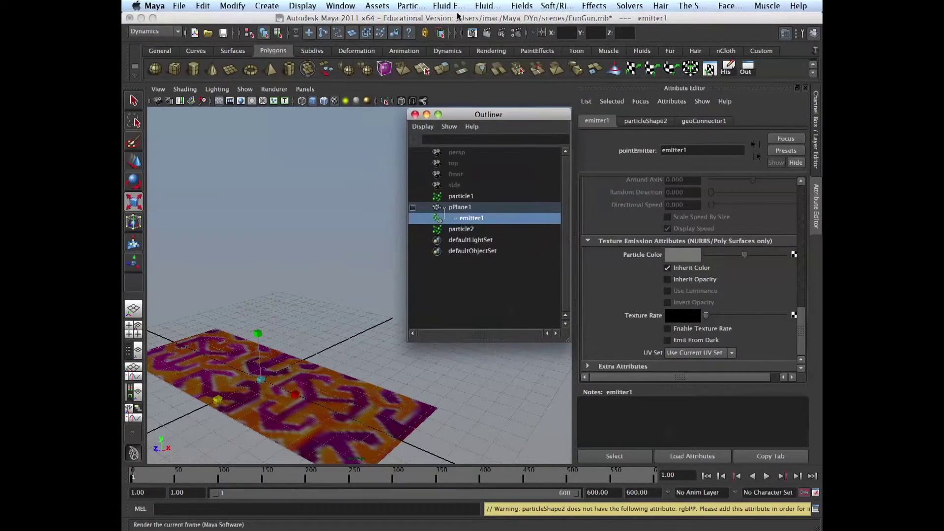
- Open the Hypershade and graph the input and output connections of the textured material lambert2
click(339, 6)
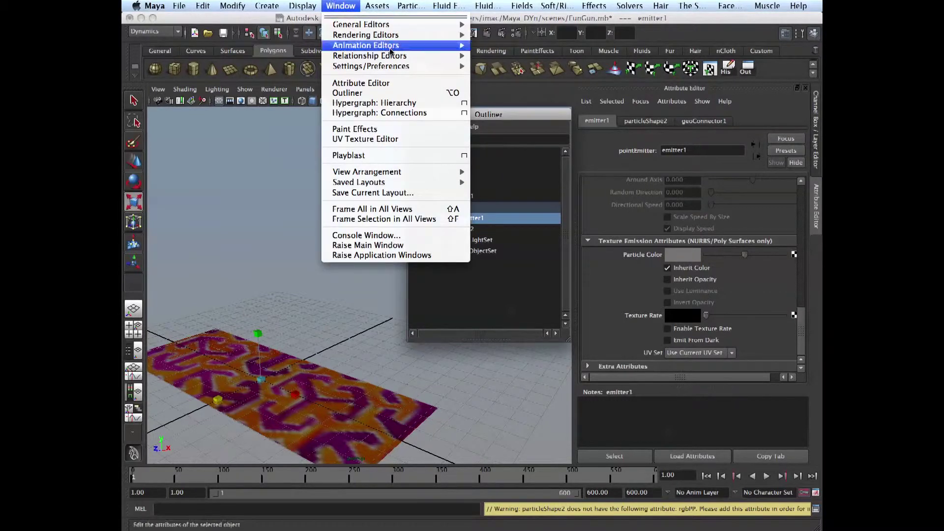
mouse_move(406, 36)
click(515, 68)
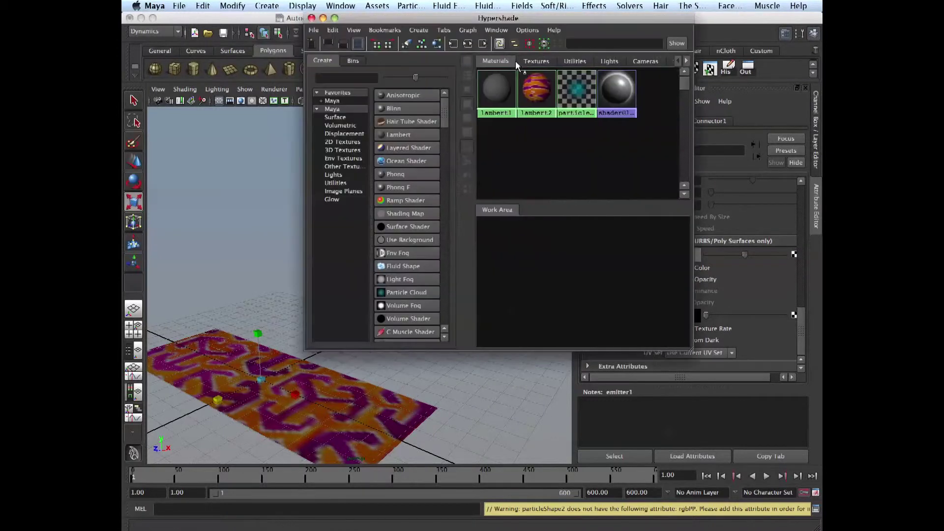
drag(534, 19, 447, 19)
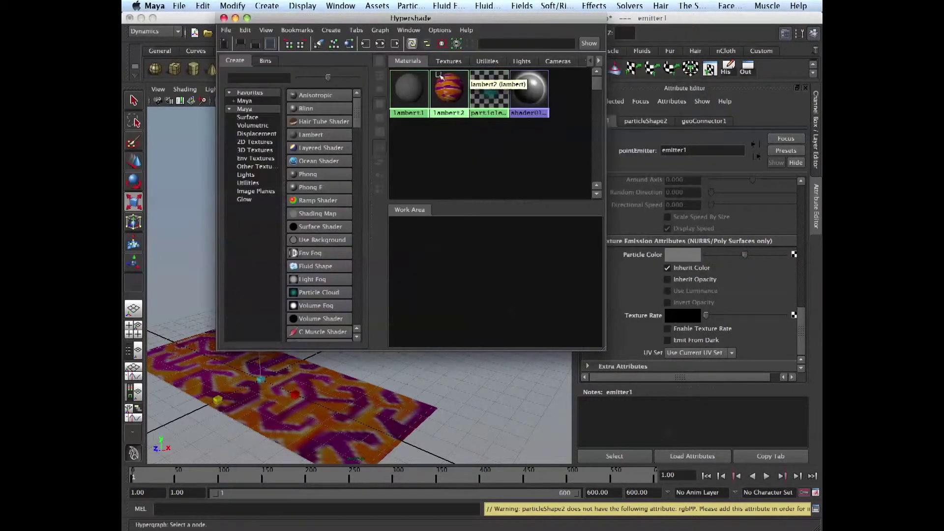
click(449, 91)
click(380, 43)
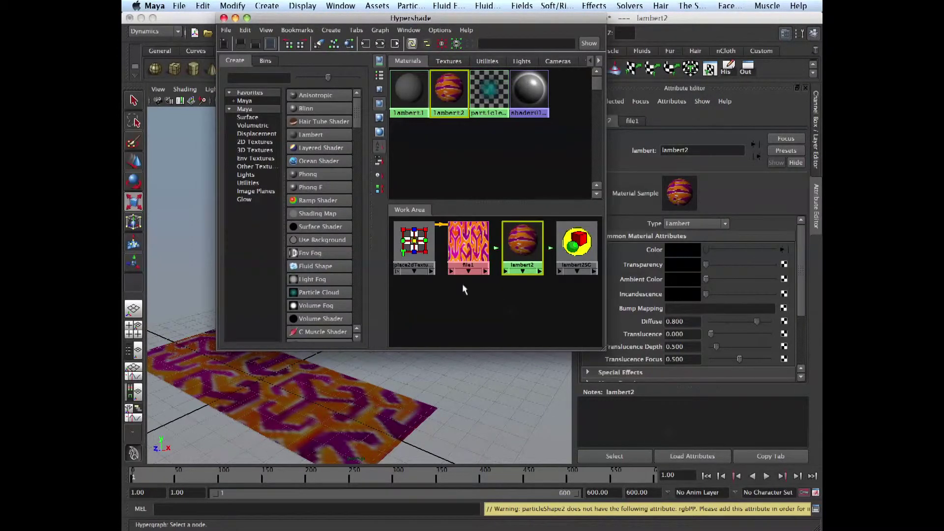
- Reselect emitter1 and connect the file1 texture from the Hypershade to the emitter's Particle Color
click(370, 393)
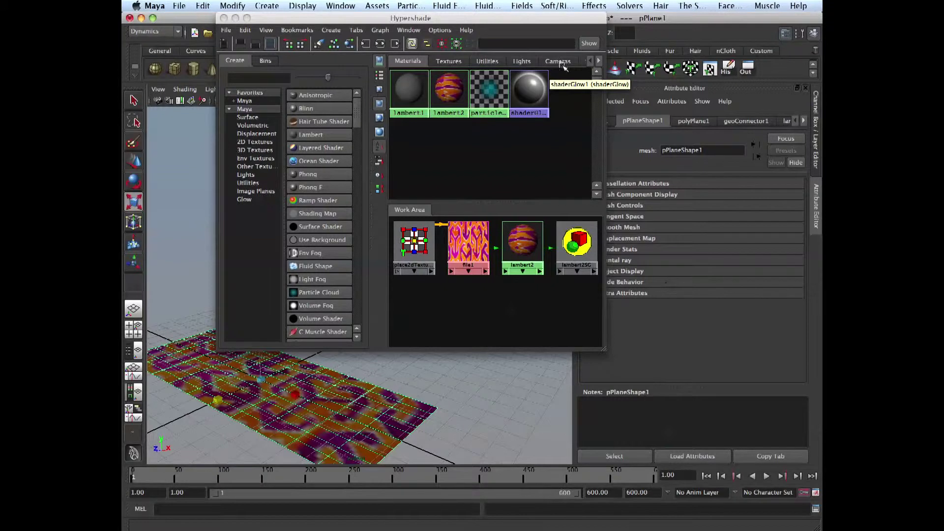
drag(539, 20, 478, 20)
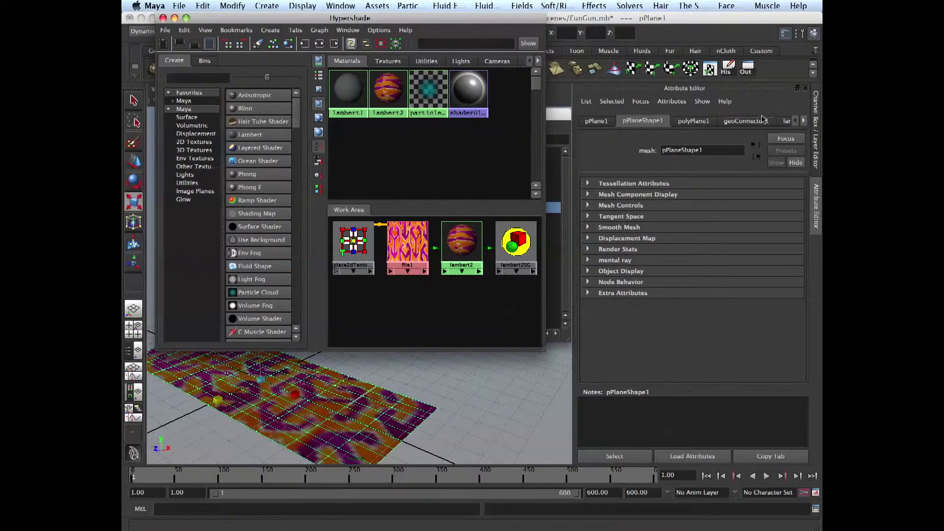
click(746, 69)
click(469, 219)
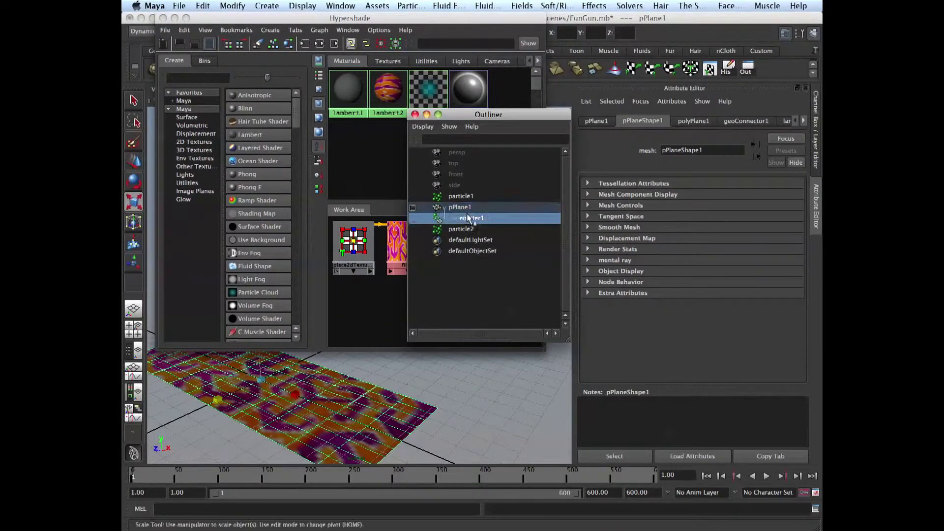
drag(516, 114, 386, 376)
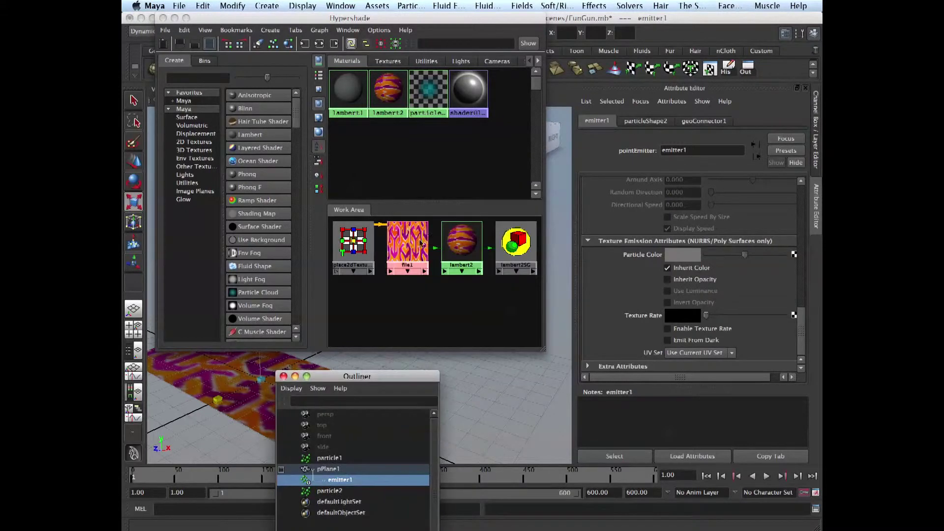
middle_drag(415, 267, 784, 257)
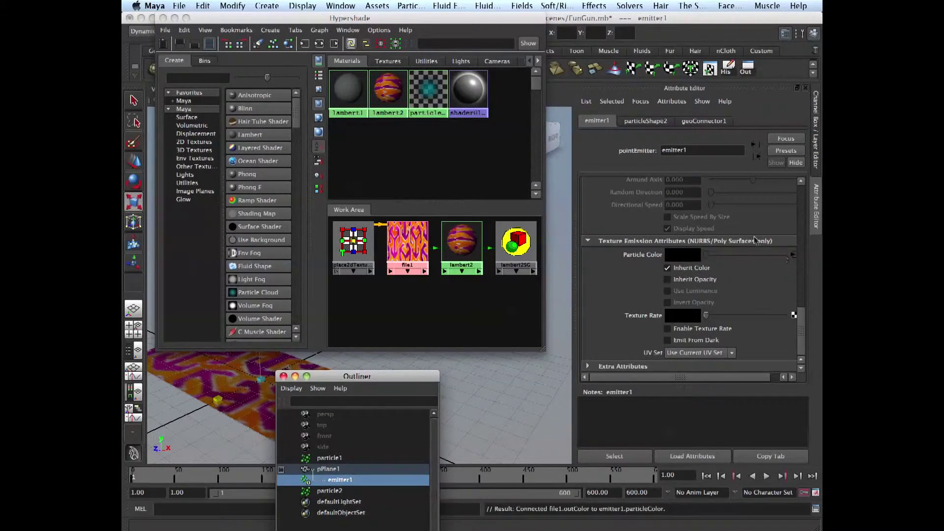
- Uncover the viewport, run the simulation to frame 60 and clear the selection
drag(493, 20, 820, 39)
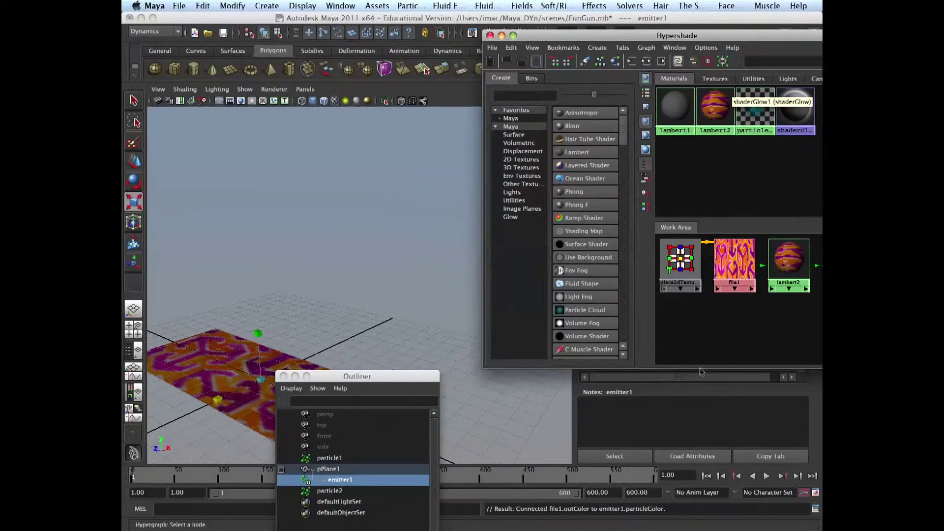
click(766, 476)
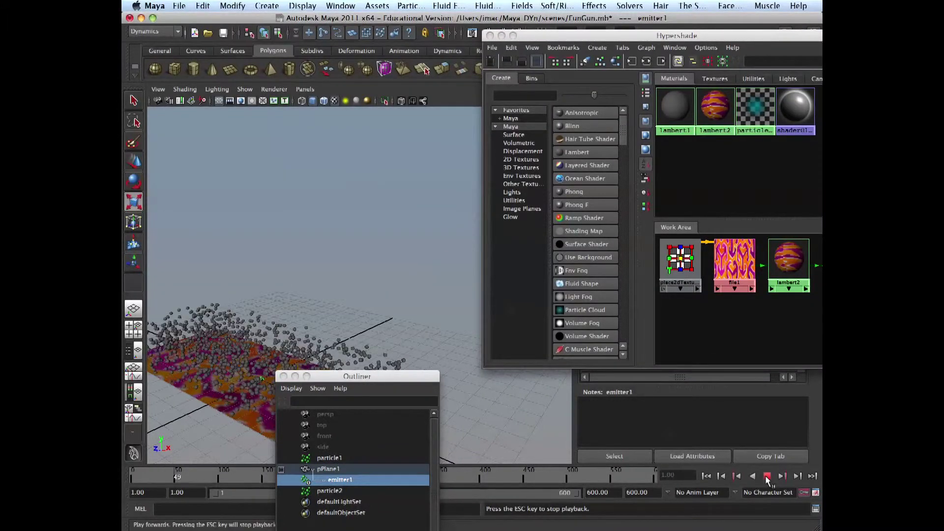
click(767, 477)
click(341, 302)
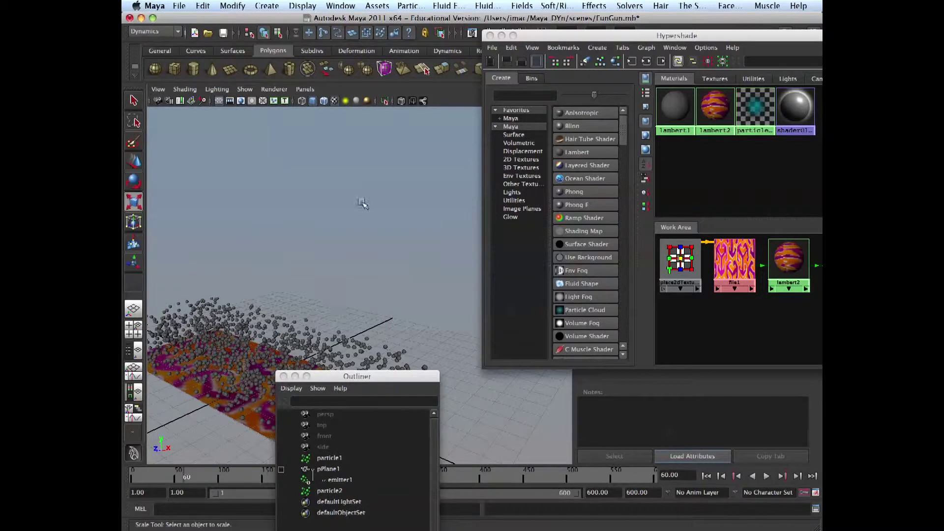
- Render the current frame with Maya Software, switch the renderer to Maya Hardware and render the frame again
drag(527, 36, 577, 117)
click(487, 35)
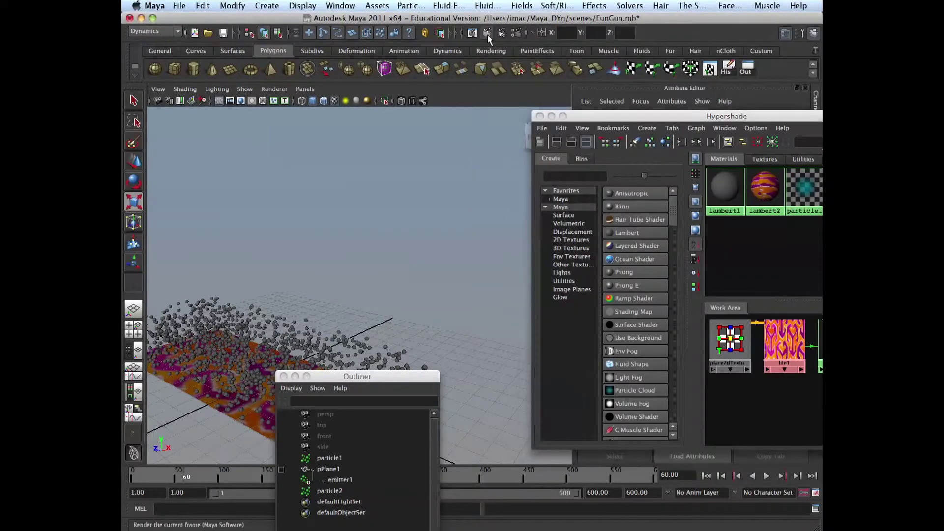
click(488, 38)
click(605, 98)
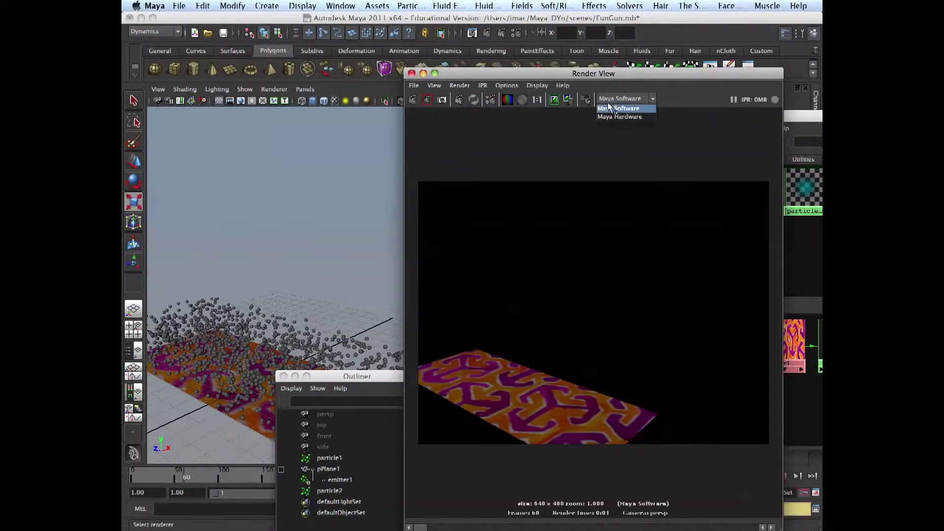
click(615, 107)
click(413, 101)
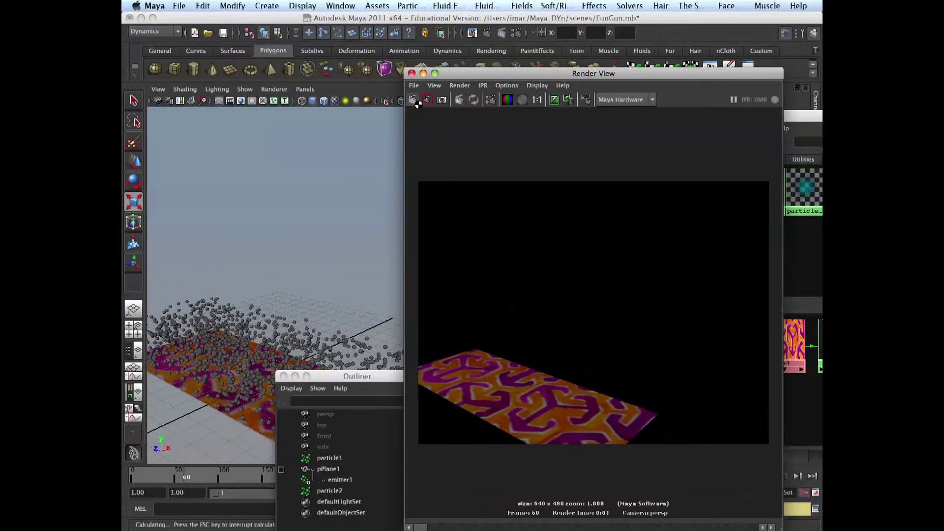
- Load the Mayatomr.bundle plug-in through the Plug-in Manager and close the manager
click(340, 5)
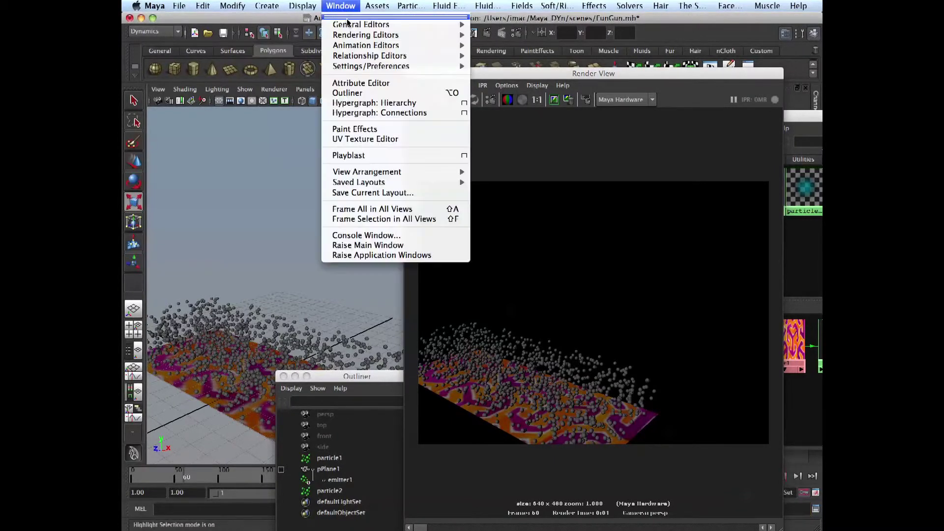
mouse_move(463, 67)
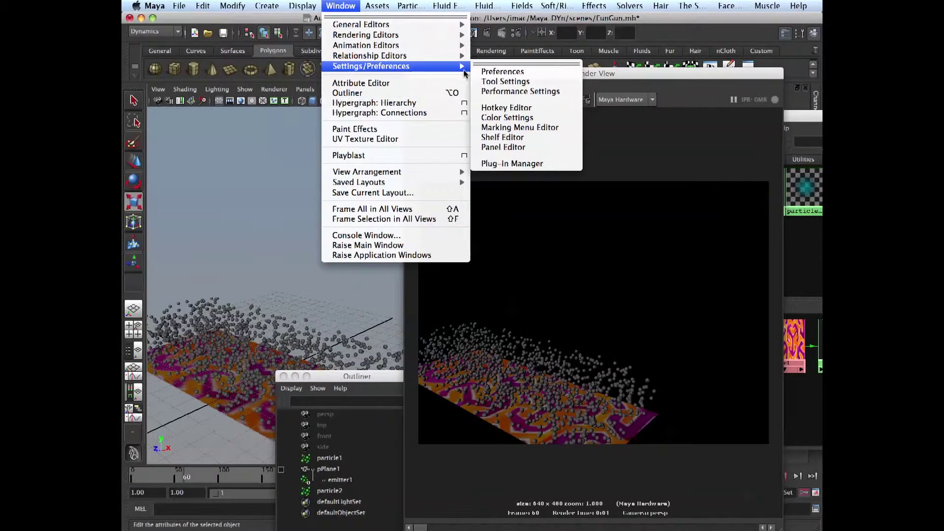
click(522, 165)
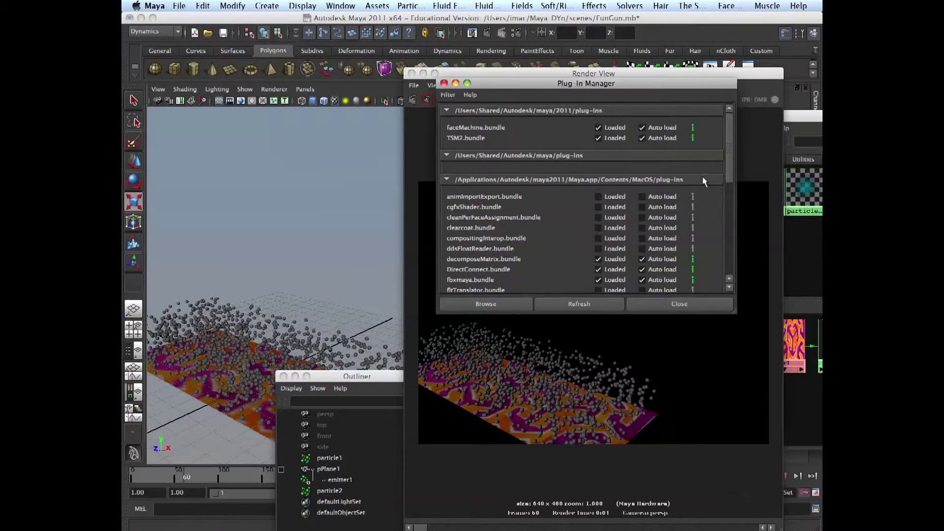
drag(730, 175, 734, 307)
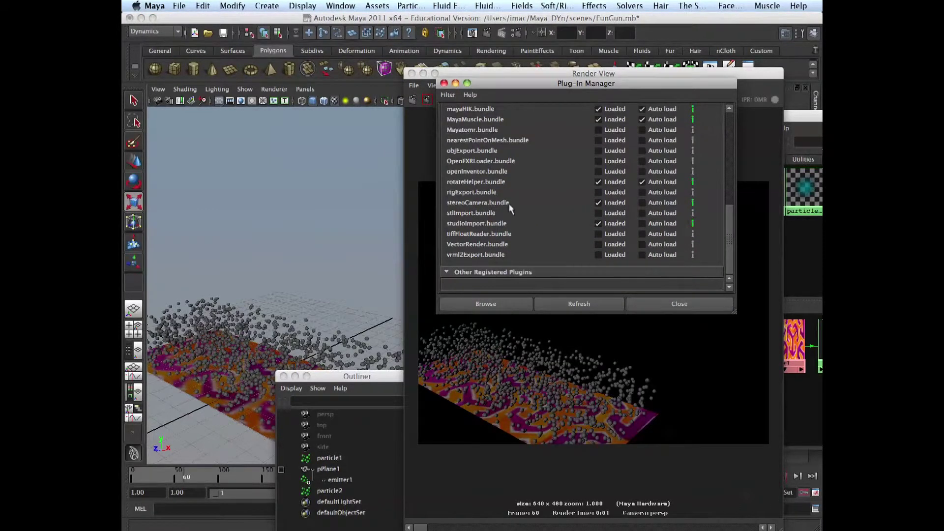
drag(731, 237, 730, 224)
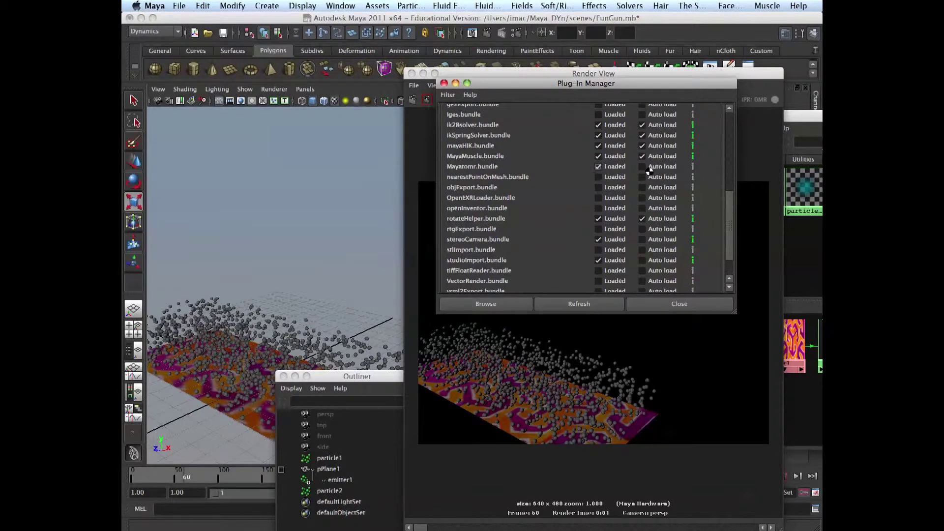
click(679, 304)
- Switch the renderer to mental ray and render the current frame
click(625, 100)
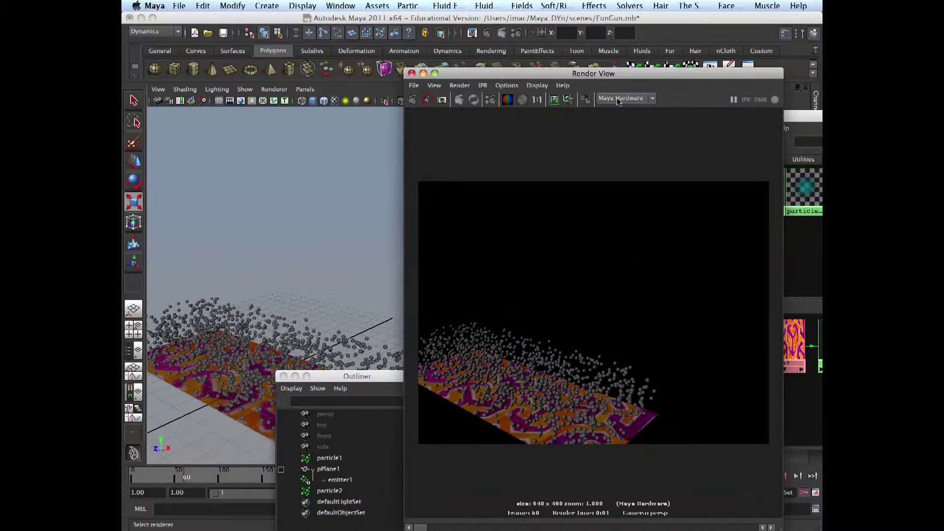
click(621, 126)
click(414, 100)
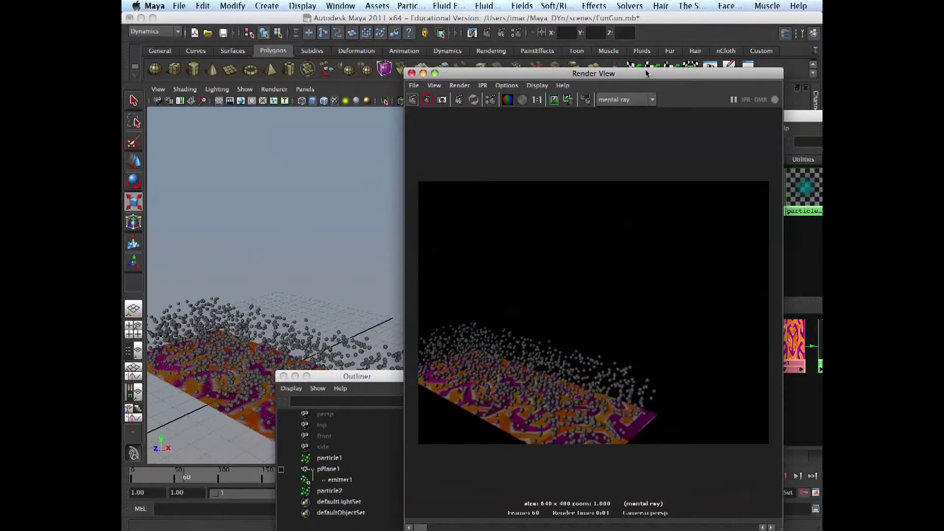
- Clear the Render View out of the way, select emitter1 and move the Hypershade off the Attribute Editor
drag(648, 74, 580, 42)
click(343, 41)
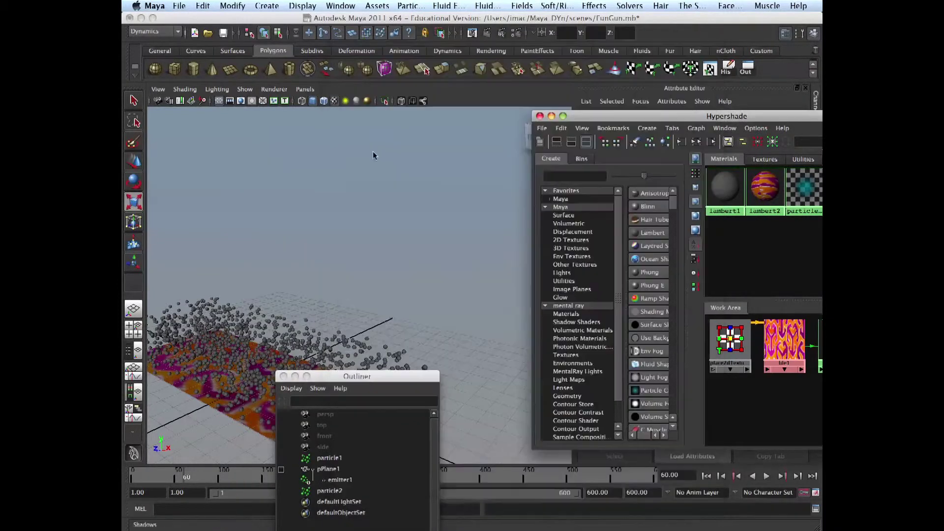
click(339, 480)
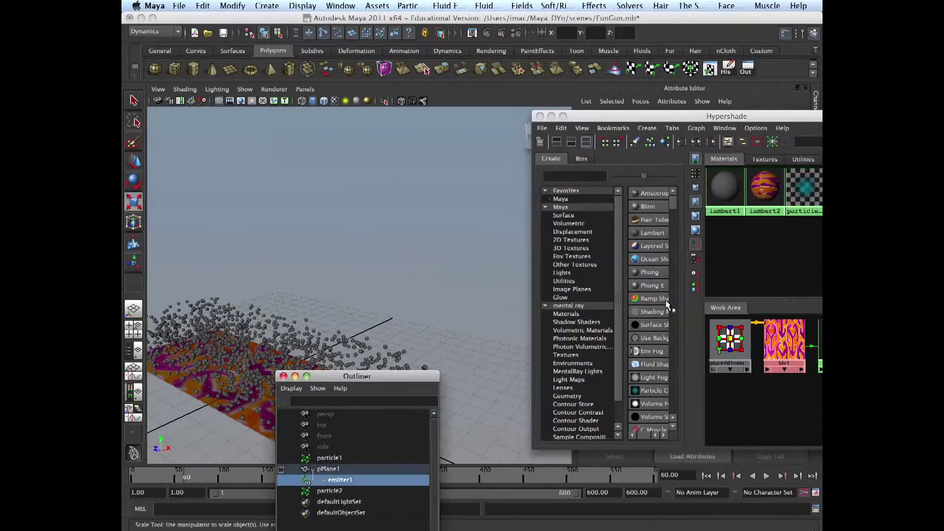
drag(689, 117, 356, 18)
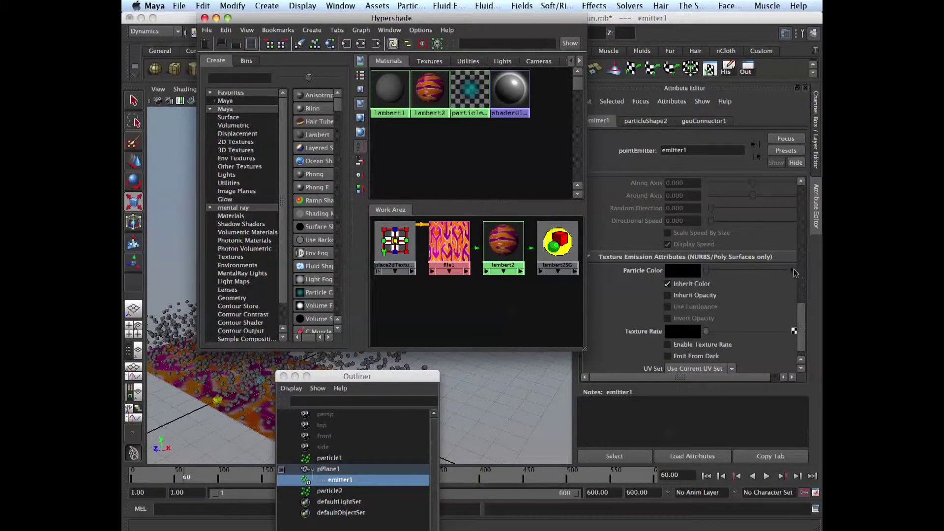
- Open the file1 texture connected to the emitter's Particle Color and replace its image with star.iff
click(794, 270)
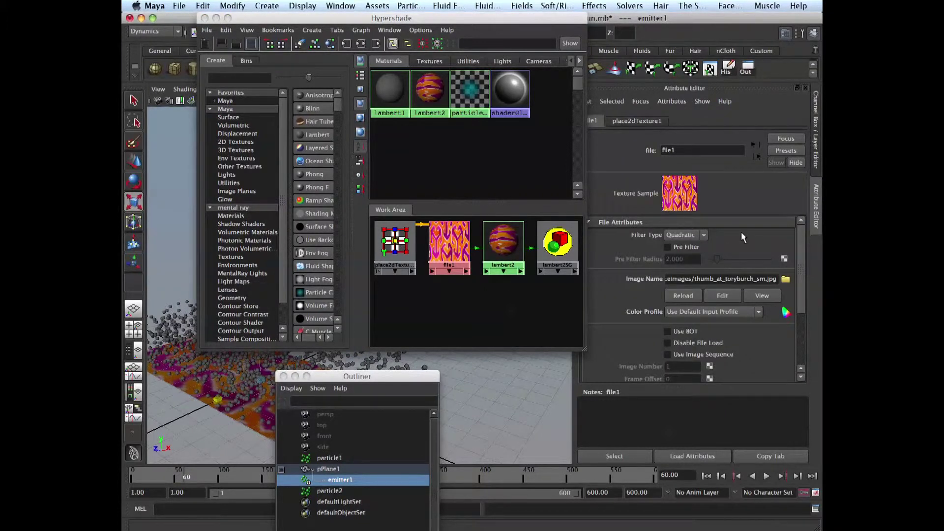
click(786, 280)
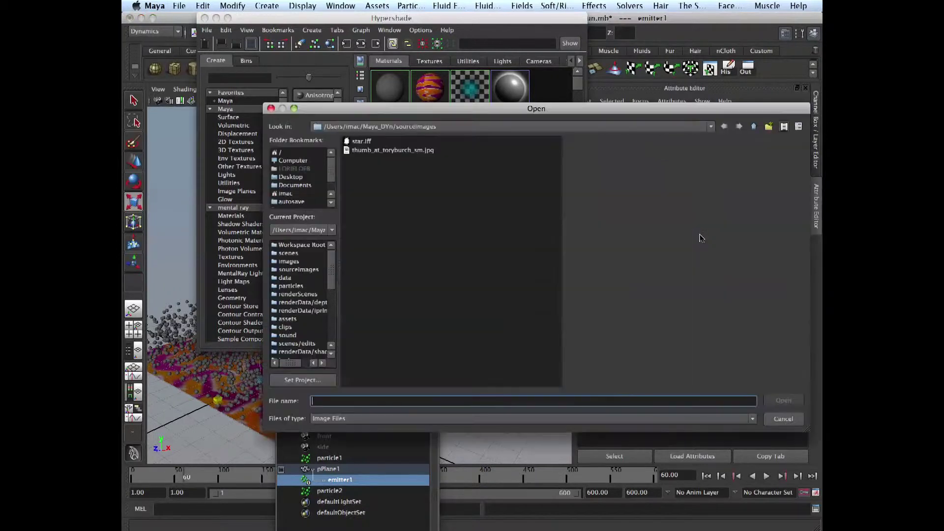
click(386, 142)
click(784, 401)
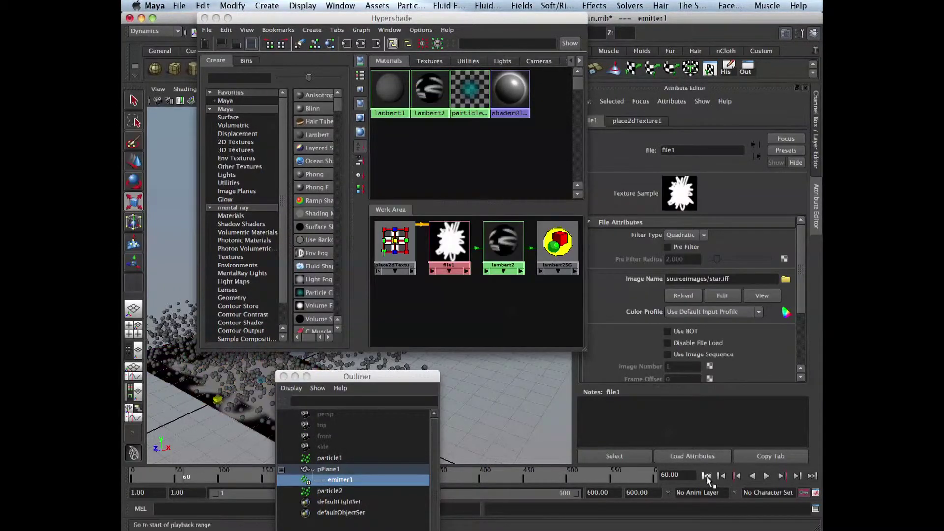
- Replay the simulation from the first frame, stop it and undo the image replacement on file1
click(707, 476)
click(766, 476)
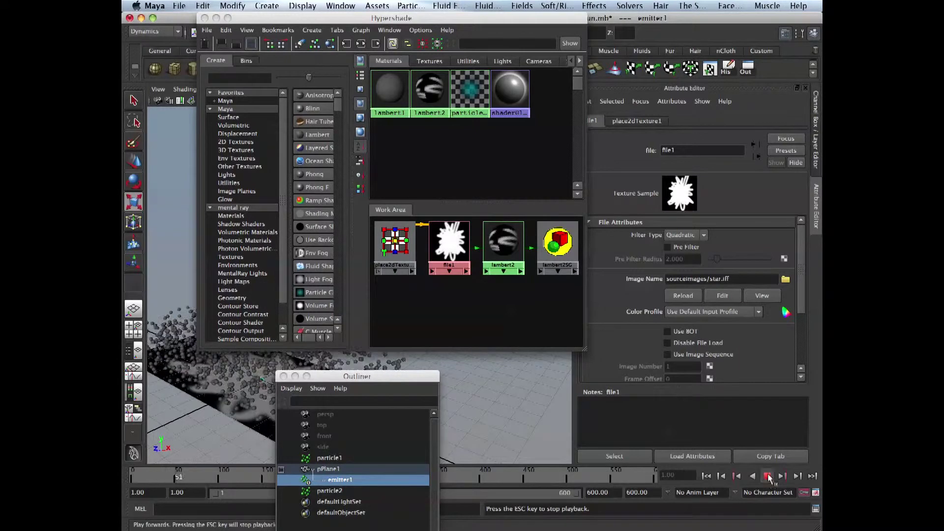
click(767, 476)
key(super+z)
key(super+z)
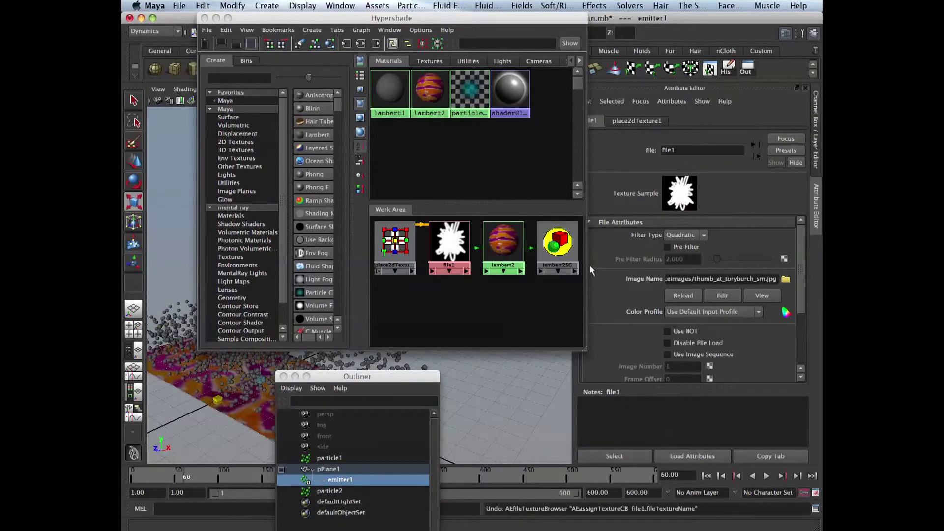
- Reselect emitter1, inspect the texture connected to its Particle Color and replay the simulation to frame 49
click(344, 480)
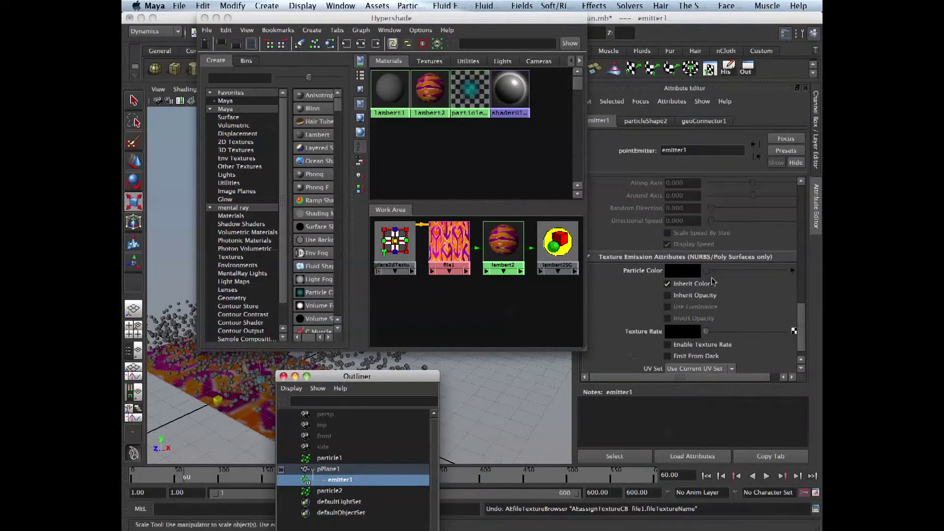
click(792, 271)
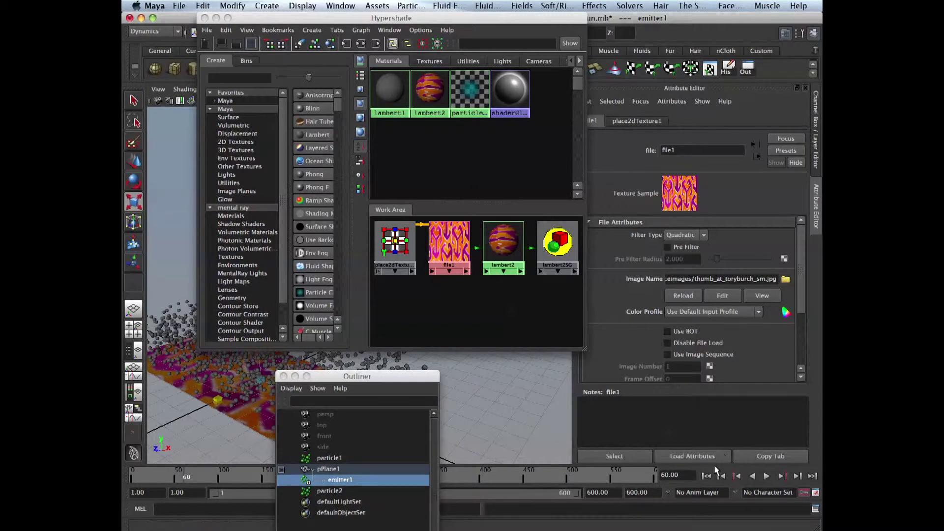
click(767, 477)
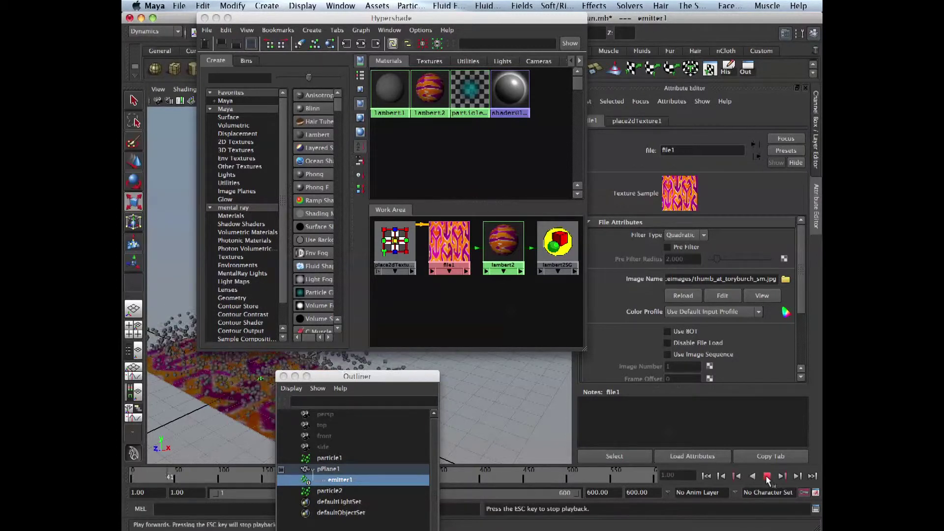
click(769, 479)
- Move the Outliner over the Hypershade to uncover the textured plane and clear the selection
click(503, 378)
drag(395, 375, 571, 403)
click(392, 370)
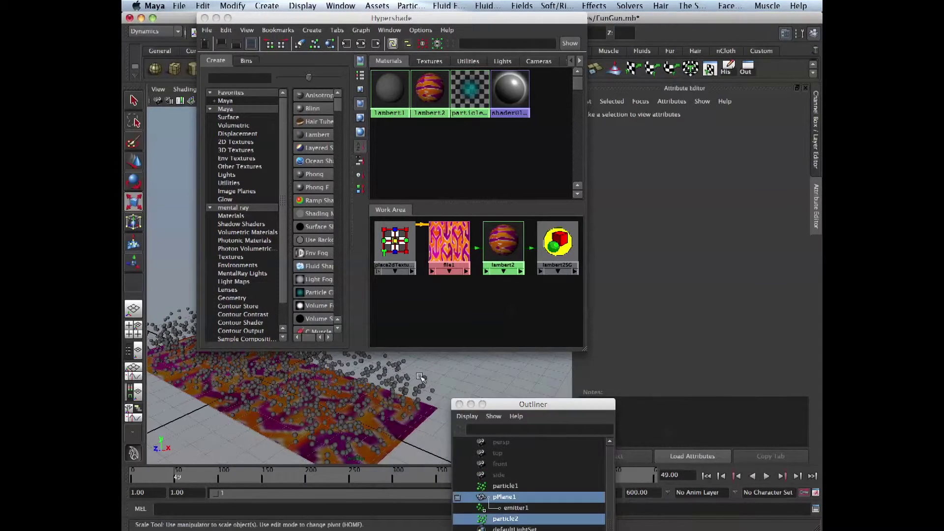
drag(555, 404, 507, 132)
click(489, 294)
- Break the file1 connection on emitter1's Particle Color and turn off Inherit Color
click(472, 236)
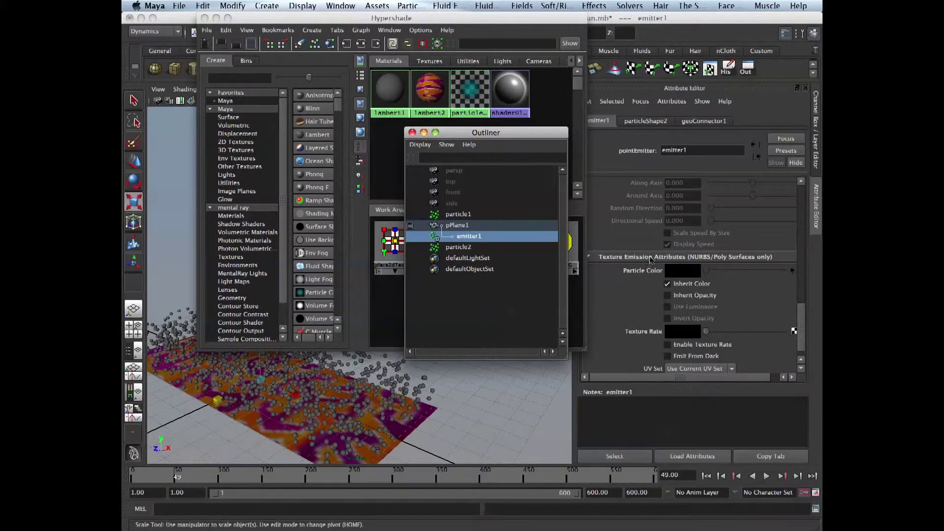
right_click(662, 272)
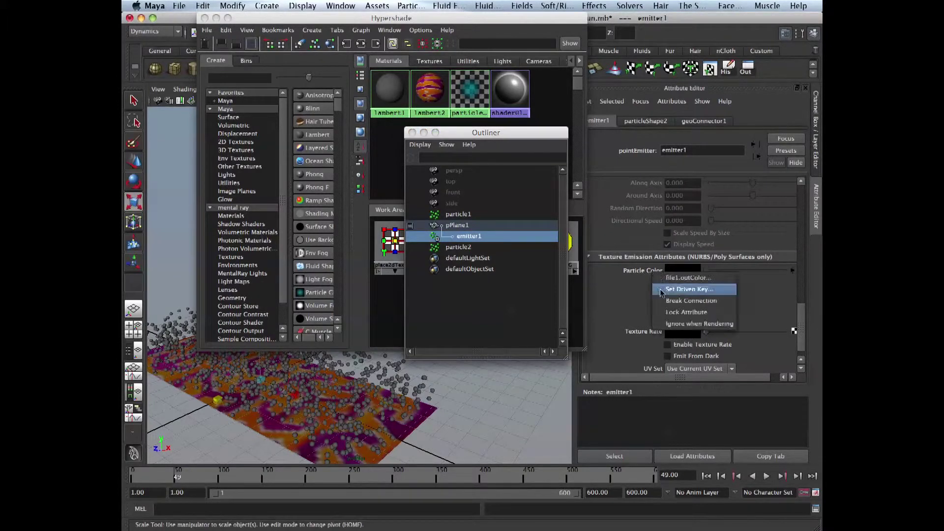
click(669, 301)
- Map the emitter's Texture Rate with a new File texture and load star.iff as its image
click(794, 332)
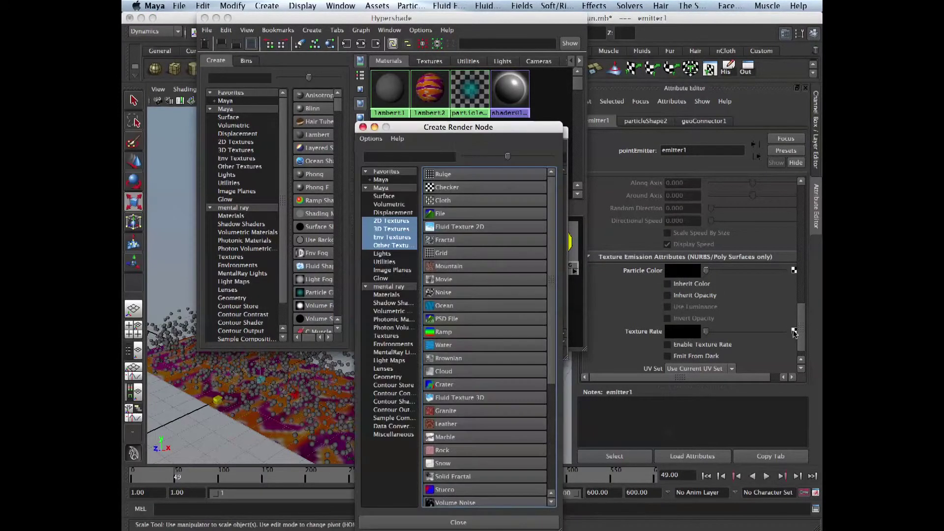
click(488, 219)
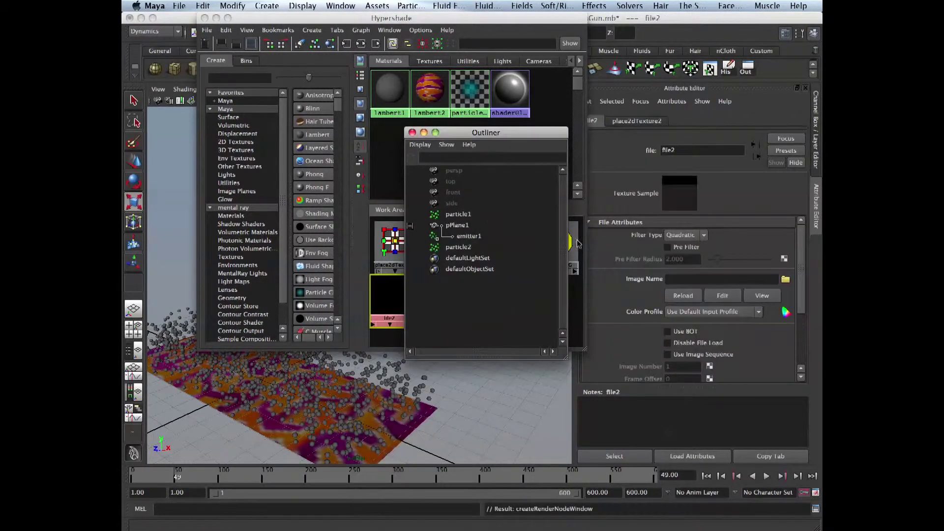
click(794, 278)
click(364, 141)
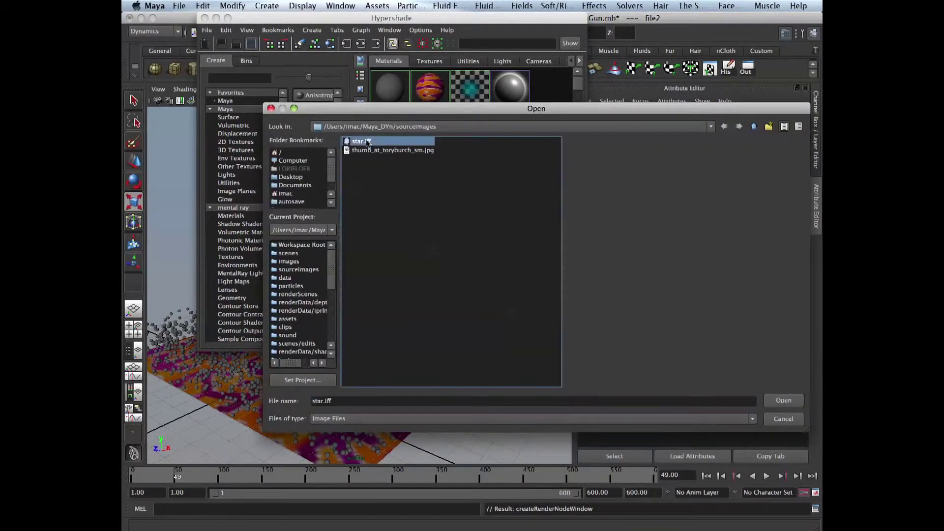
click(784, 400)
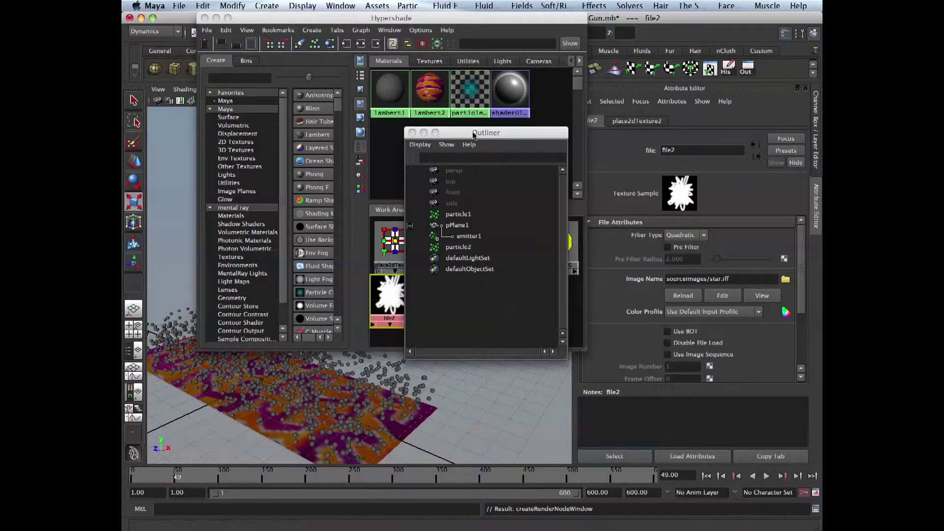
- Move the Outliner off the new texture node and replay the simulation to frame 44
drag(469, 131, 452, 28)
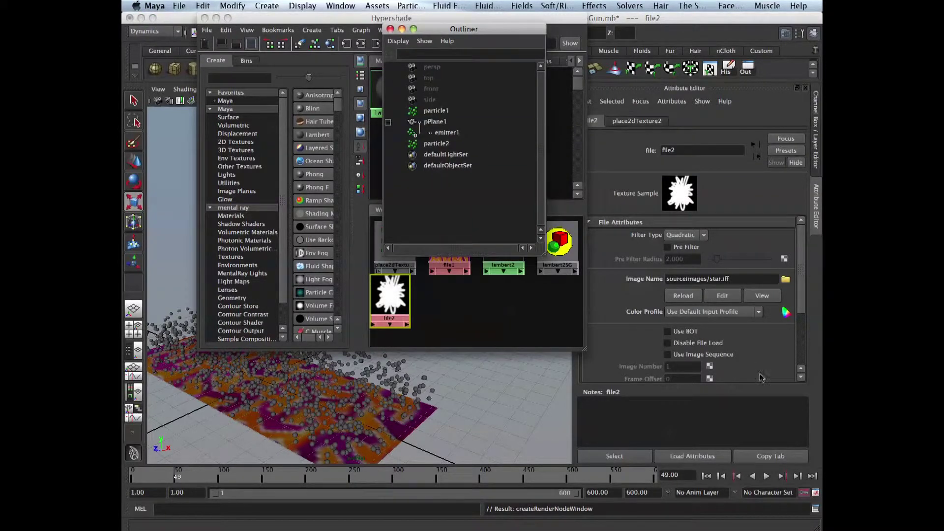
click(766, 476)
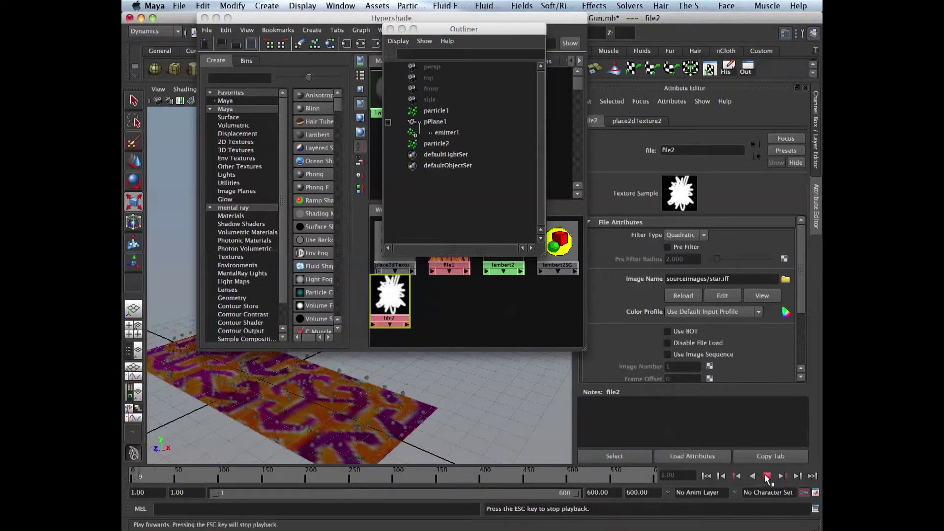
scroll(680, 279, down, 5)
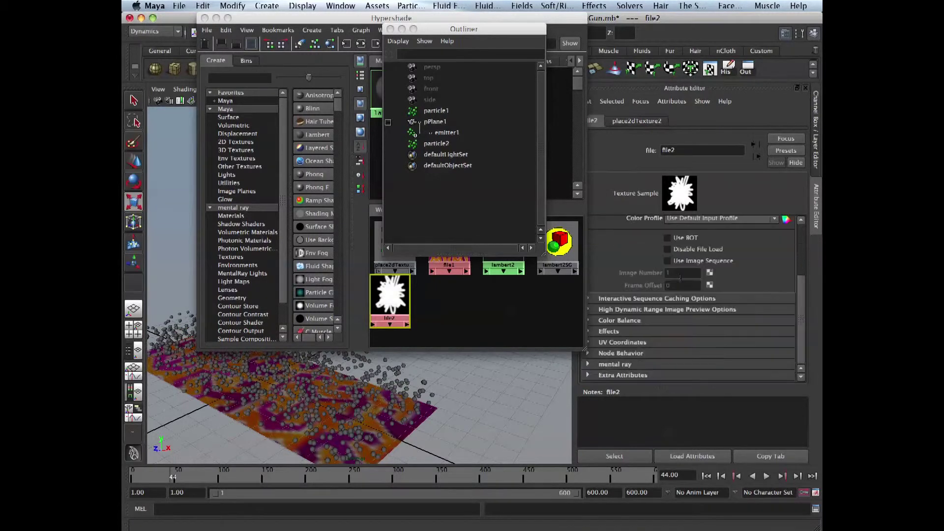
- Turn on Enable Texture Rate for emitter1 and replay the simulation from the first frame
click(442, 133)
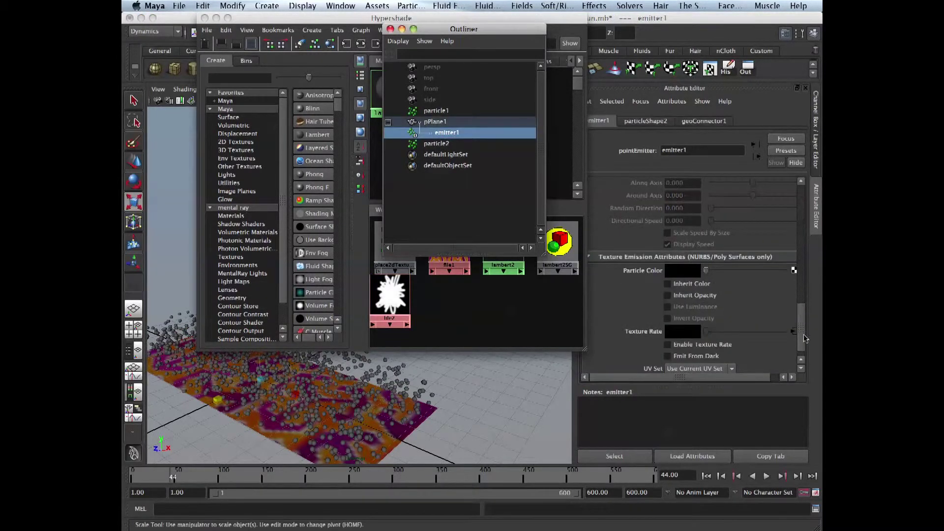
drag(804, 335, 803, 358)
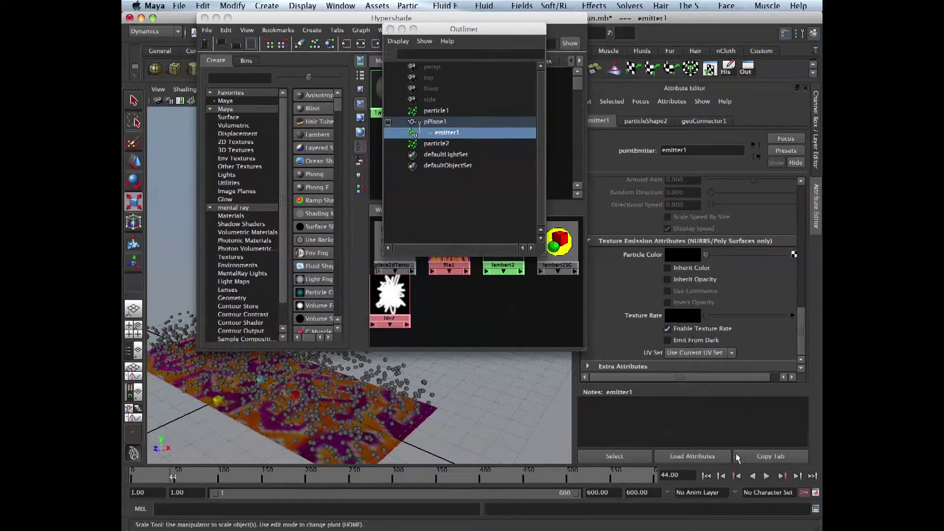
click(706, 476)
click(767, 476)
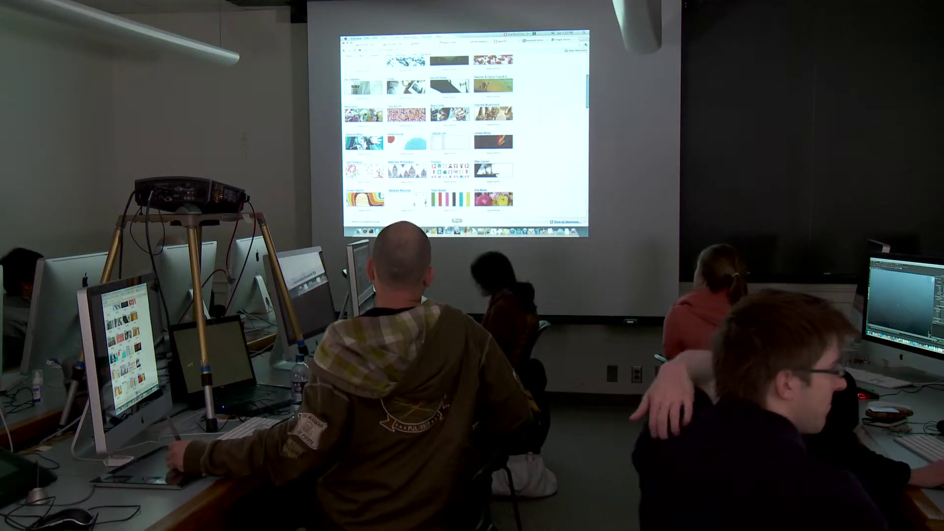
- Switch to Maya, create a polygon plane at the origin and scale it up uniformly to cover much of the grid
click(457, 230)
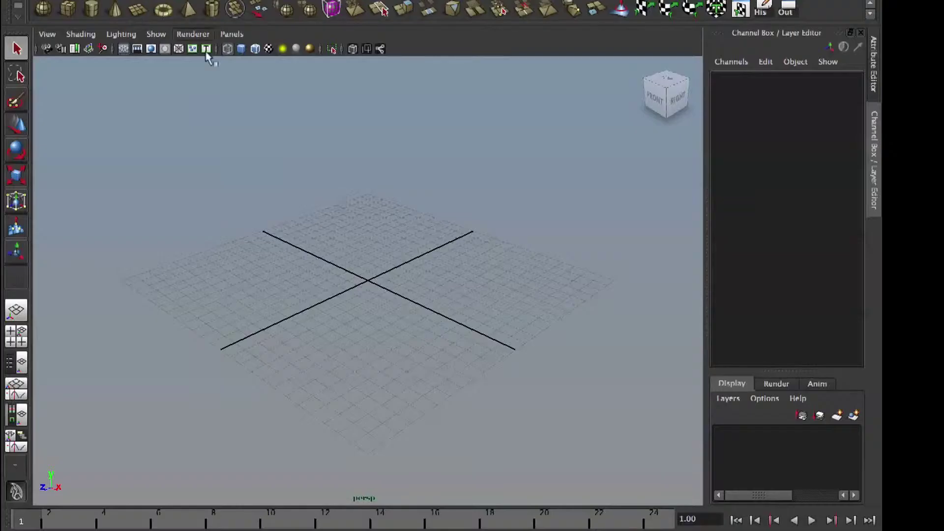
click(411, 303)
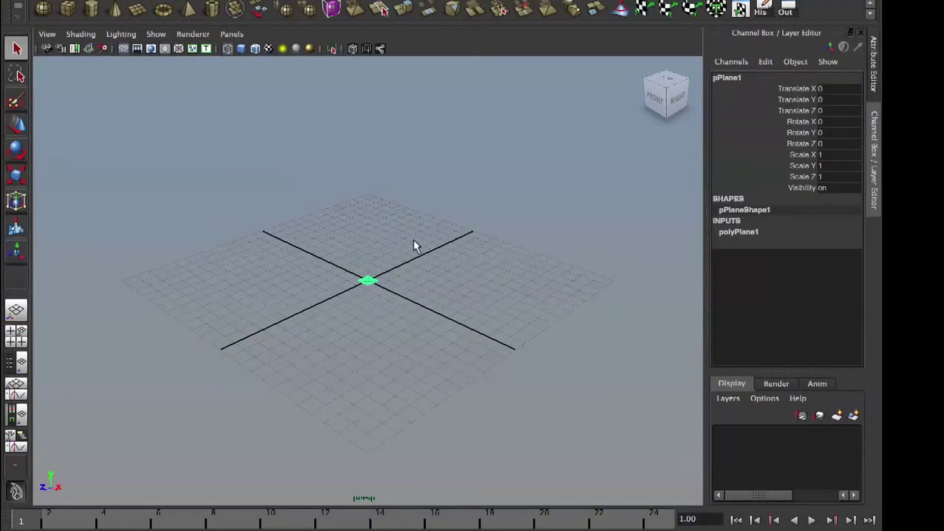
key(r)
drag(369, 280, 514, 280)
click(493, 77)
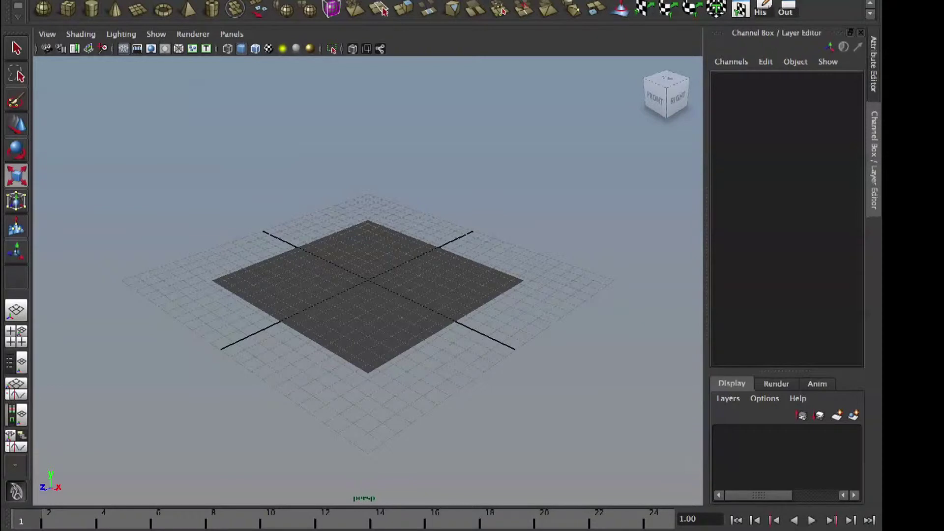
- Make the polygon plane emit particles with Emit from Object and play the simulation to frame 21
click(365, 0)
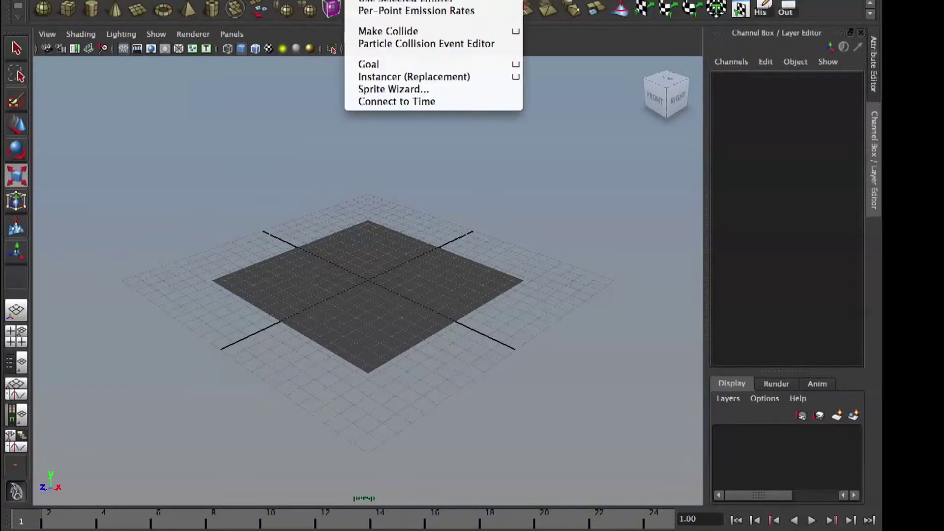
click(365, 0)
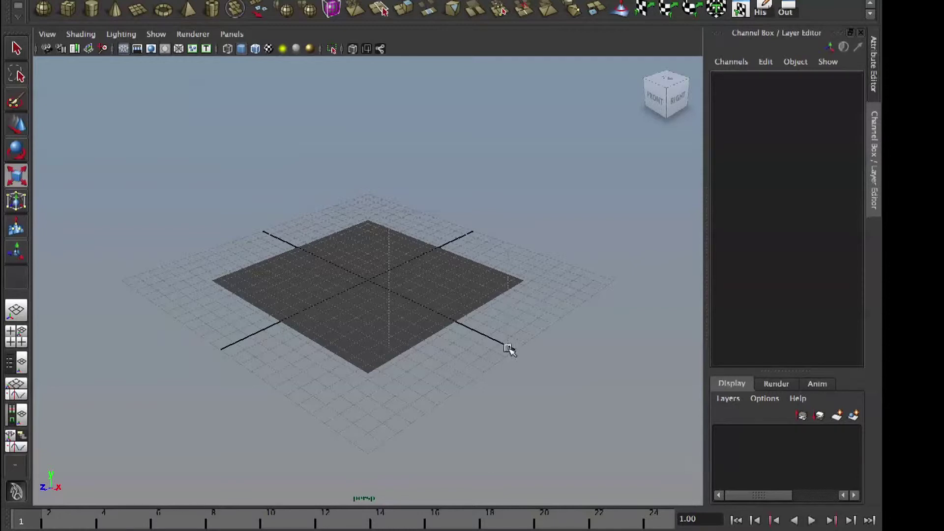
drag(508, 348, 510, 349)
click(365, 0)
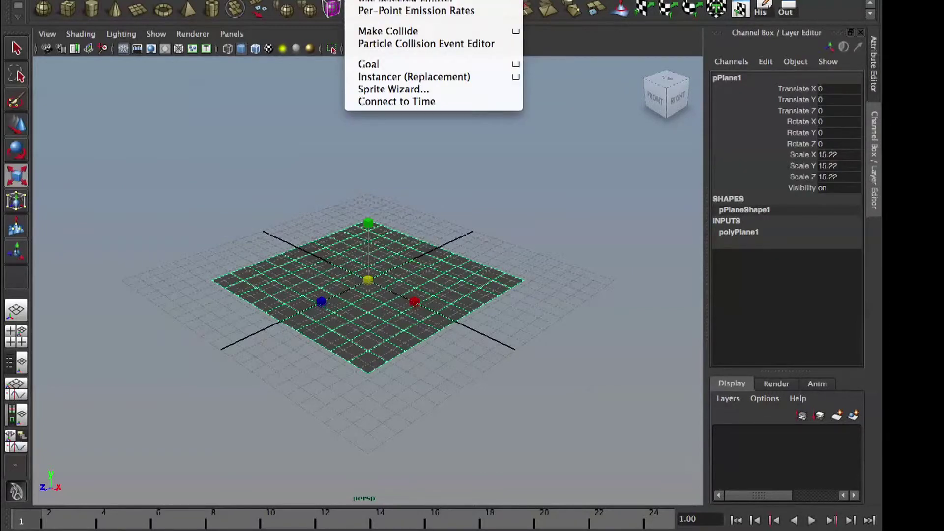
click(389, 0)
click(810, 520)
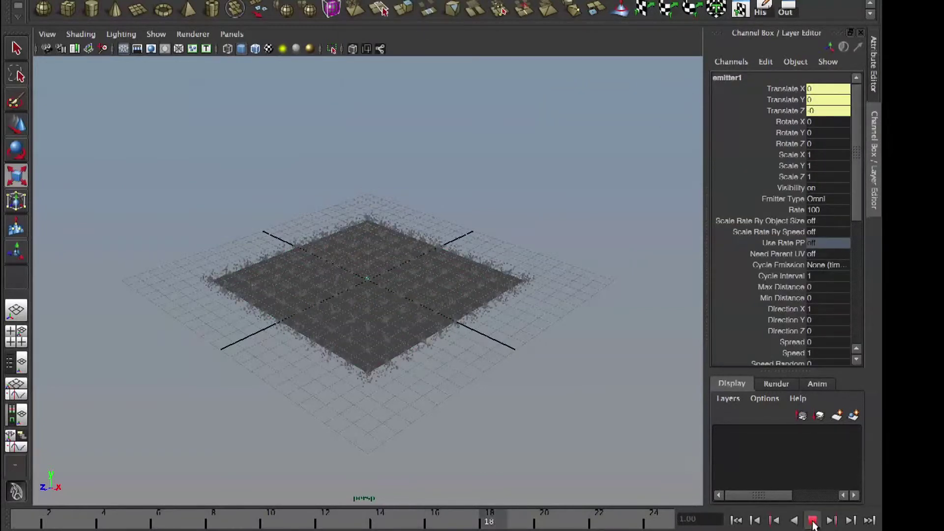
- Set emitter1's Emitter Type to Surface and restart the simulation from the first frame
click(816, 199)
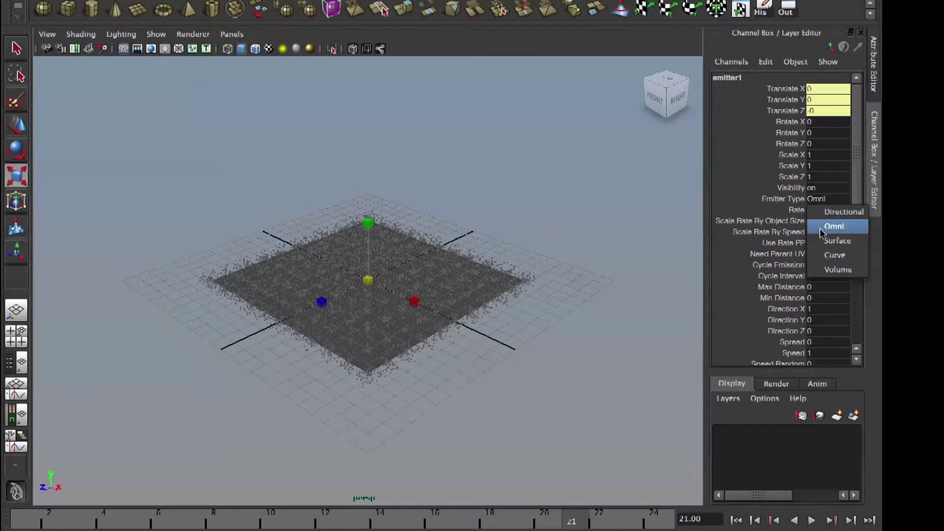
click(838, 241)
click(736, 520)
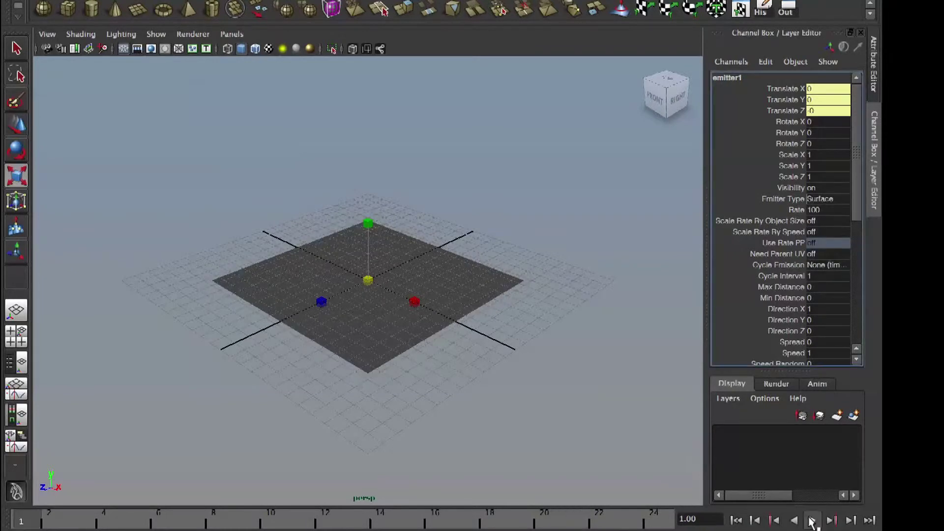
click(811, 520)
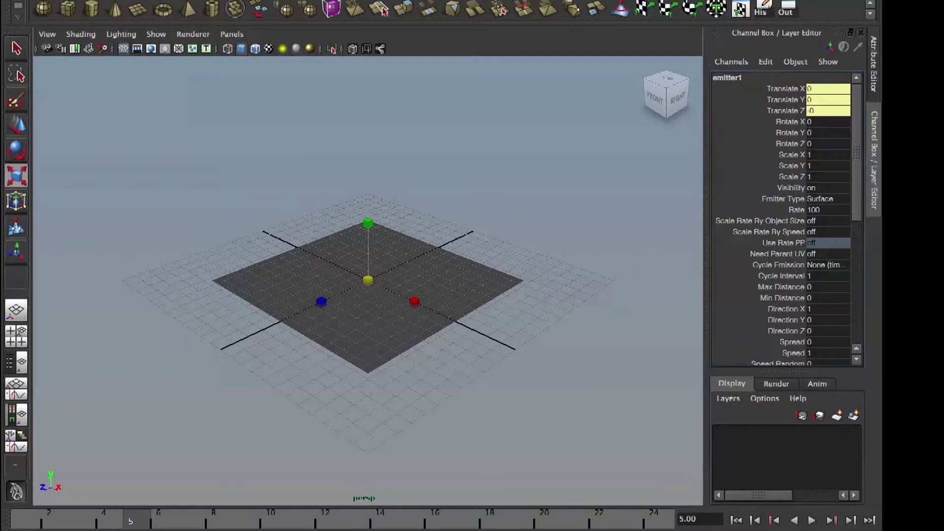
- Extend the playback range to about 600 frames and play the simulation to frame 88
key(Return)
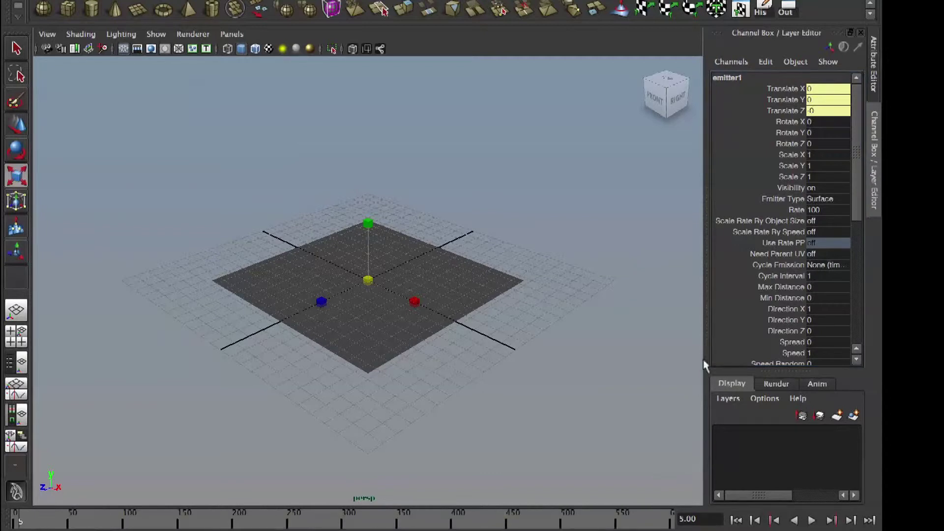
click(812, 520)
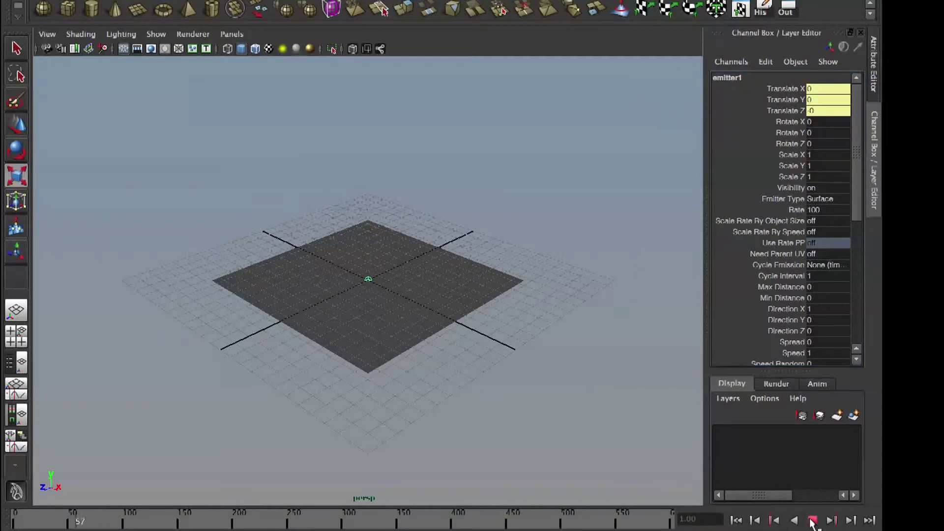
click(812, 520)
- Set the particles' render type to Spheres with a radius of 0.1 and deselect them
click(515, 254)
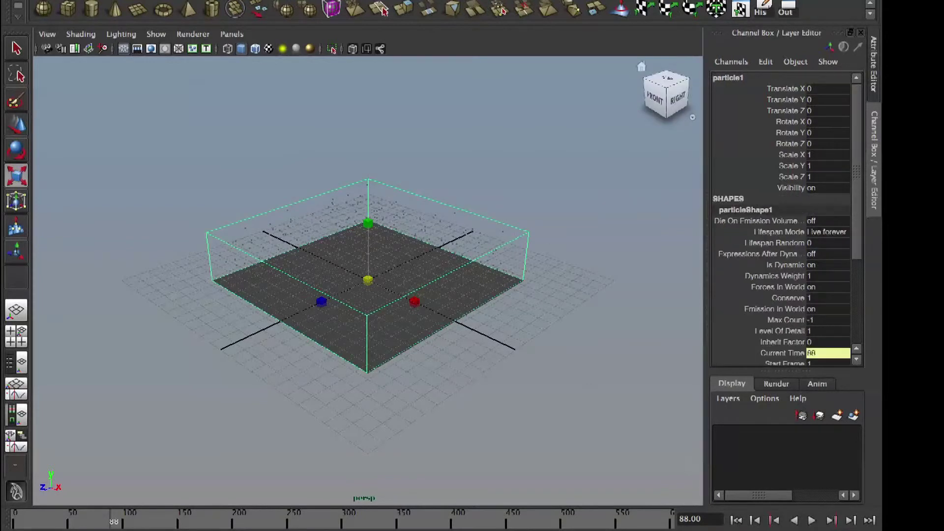
key(ctrl+a)
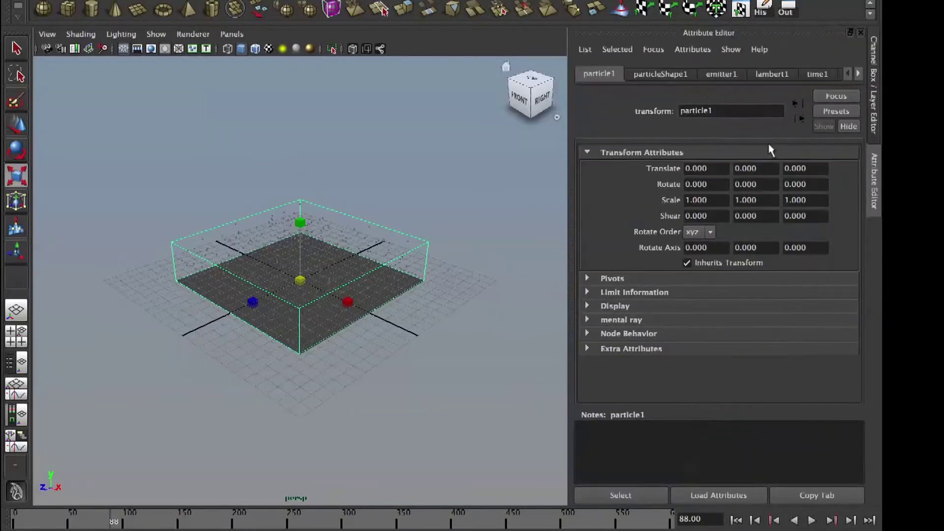
click(660, 74)
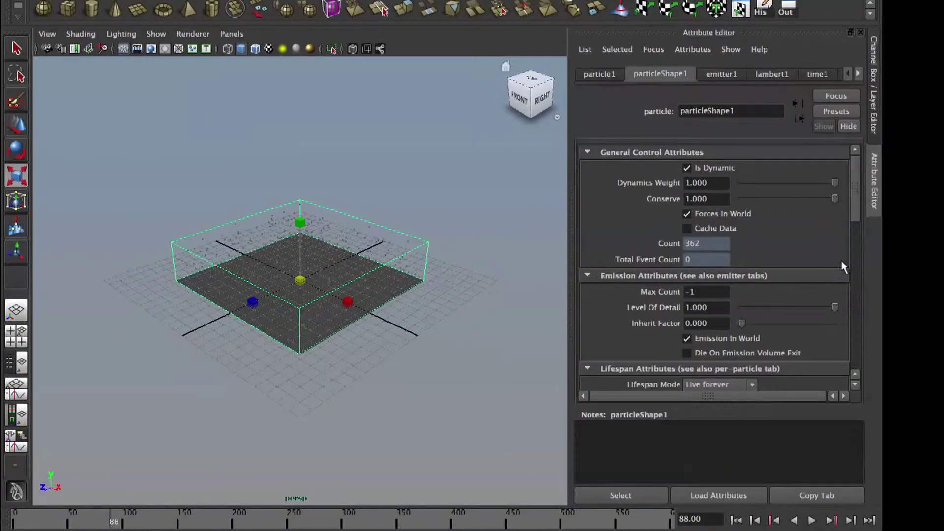
drag(856, 211, 852, 286)
click(746, 265)
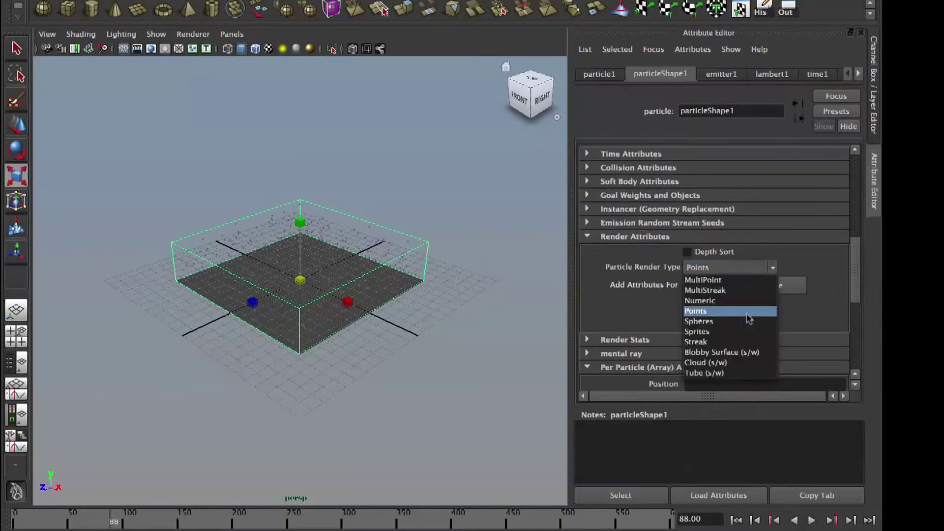
click(748, 322)
click(744, 287)
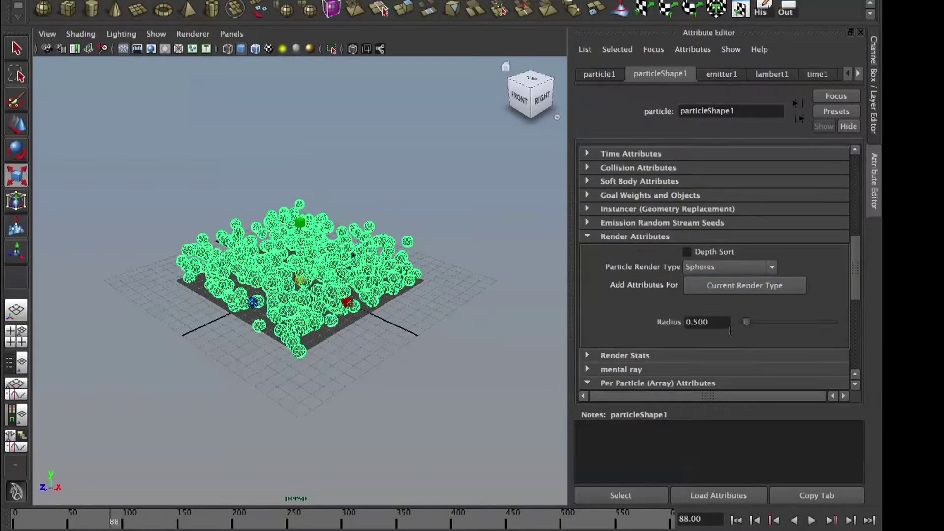
text(0.1)
key(Return)
click(492, 229)
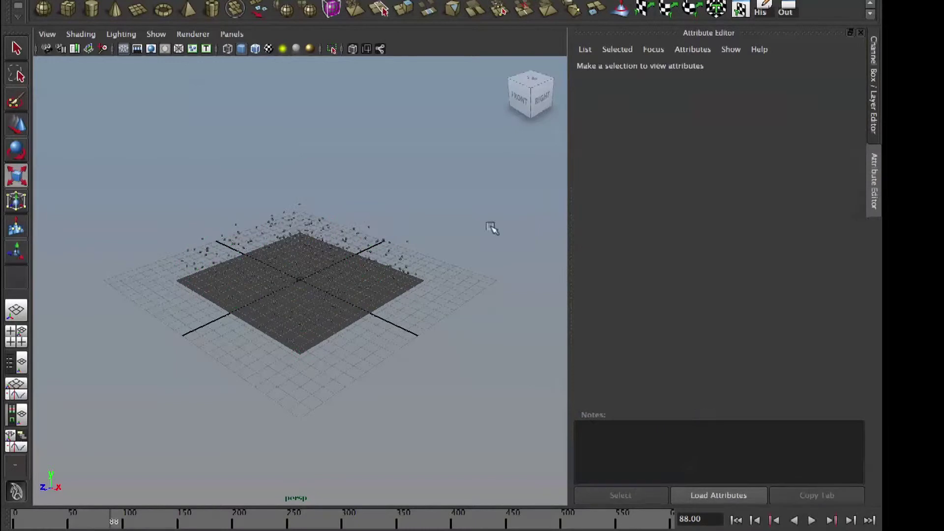
- Map emitter1's Texture Rate with a File texture and load star.iff as its image
click(428, 246)
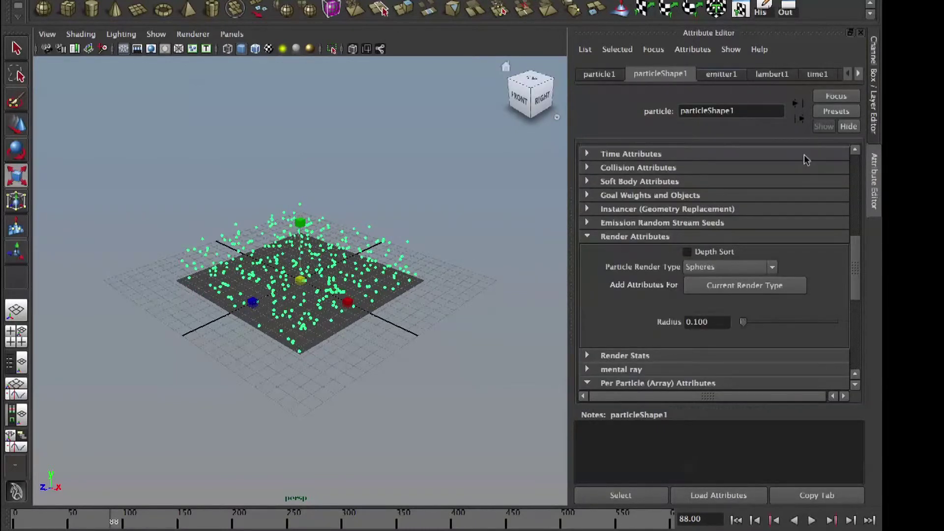
click(721, 73)
drag(857, 187, 865, 366)
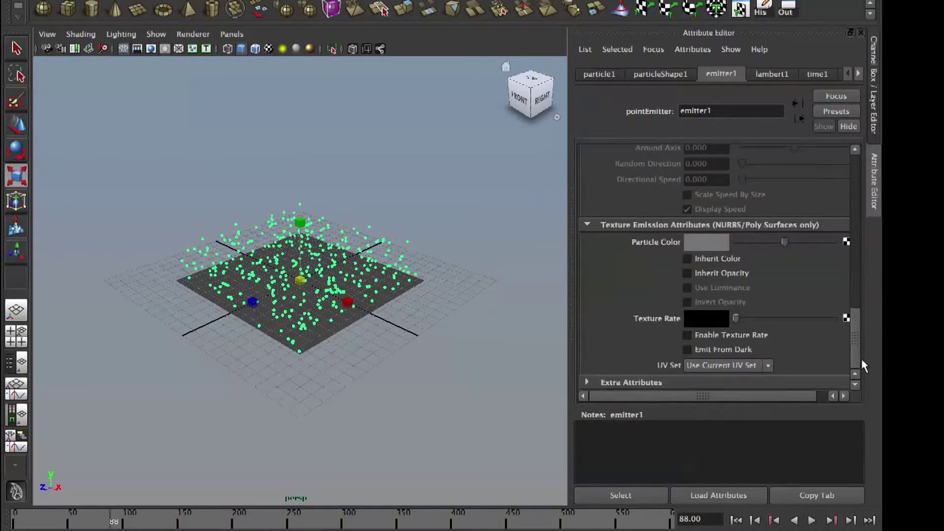
click(847, 319)
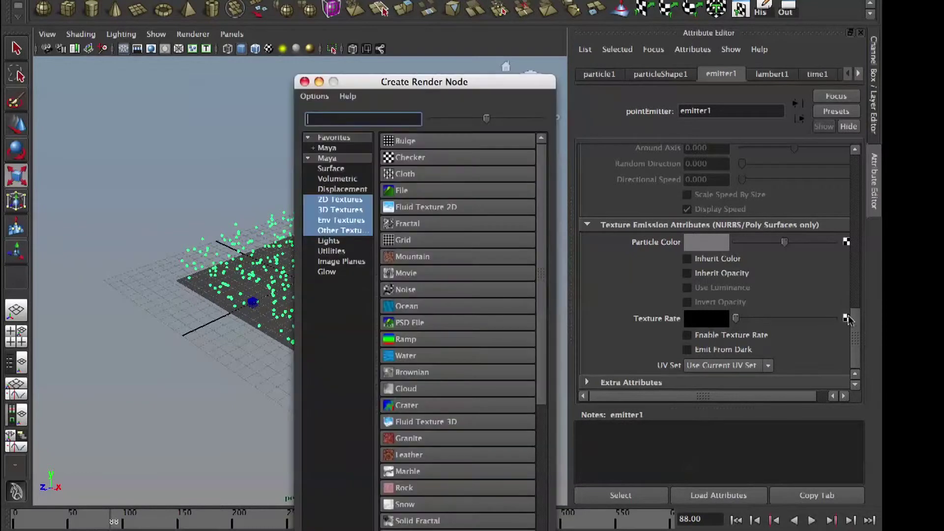
click(413, 191)
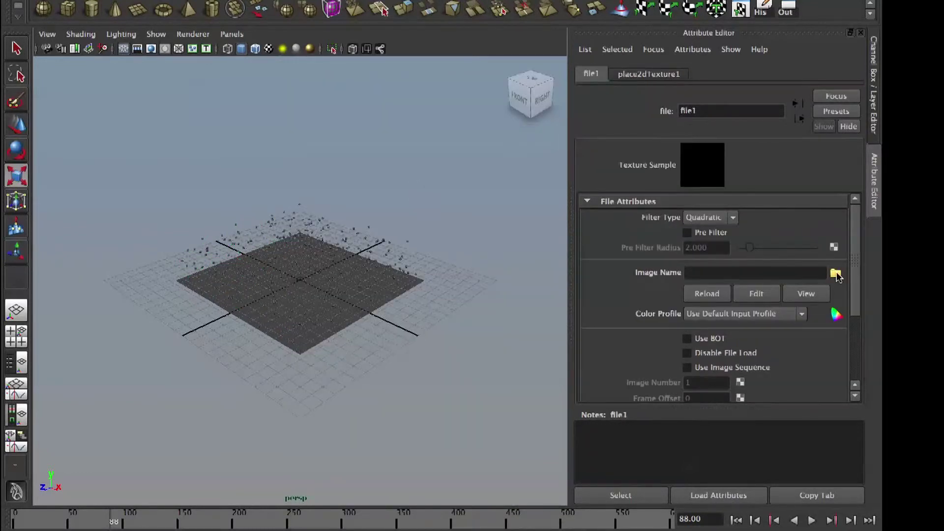
click(836, 274)
click(309, 99)
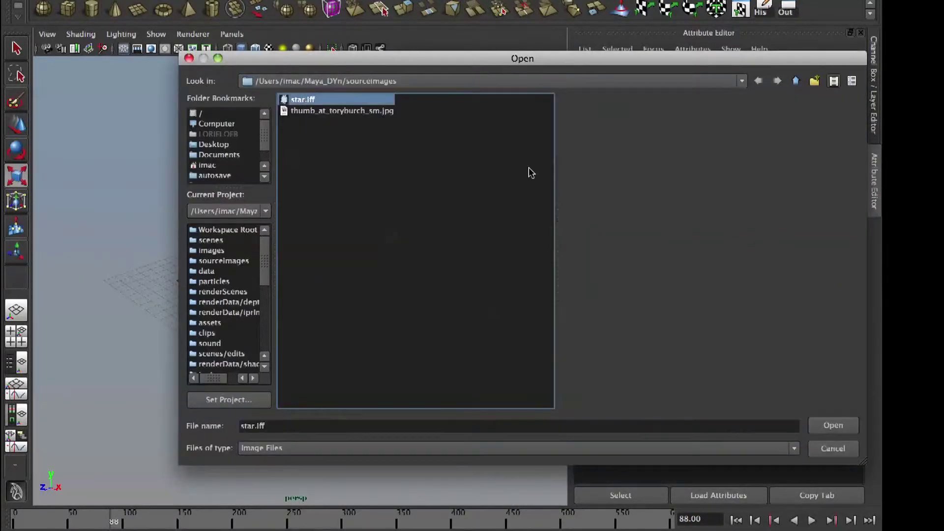
click(833, 426)
- Replay the simulation from the first frame to check the emission pattern, and rewind it
click(738, 520)
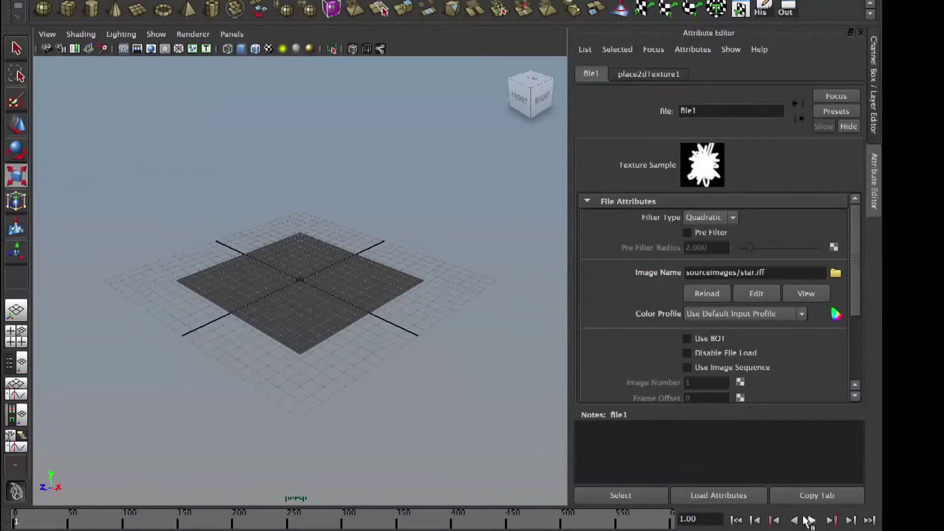
click(813, 520)
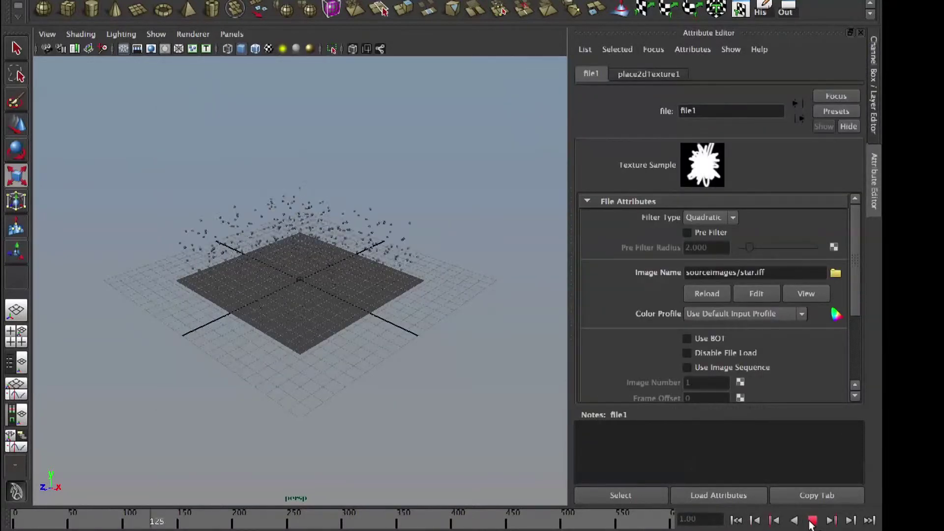
click(737, 520)
- Select emitter1 beneath pPlane1 in the Outliner and turn on Enable Texture Rate
click(854, 358)
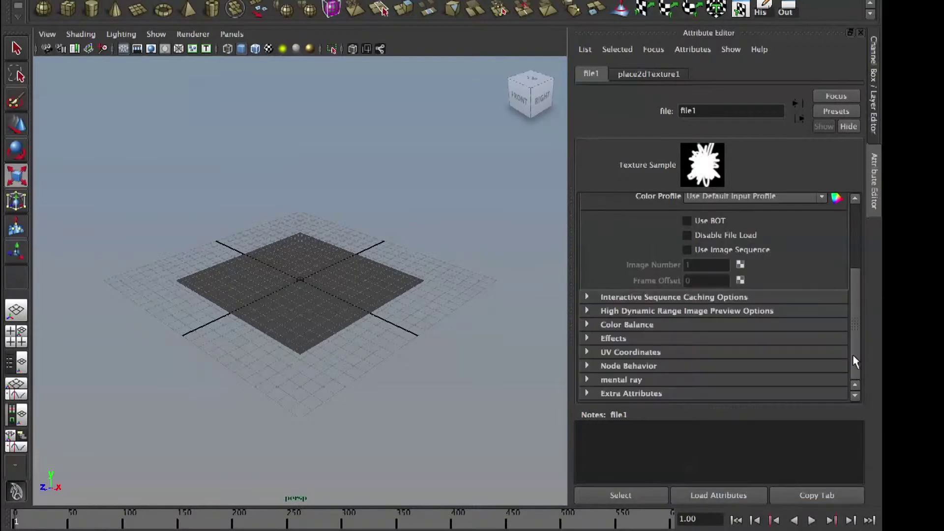
click(397, 253)
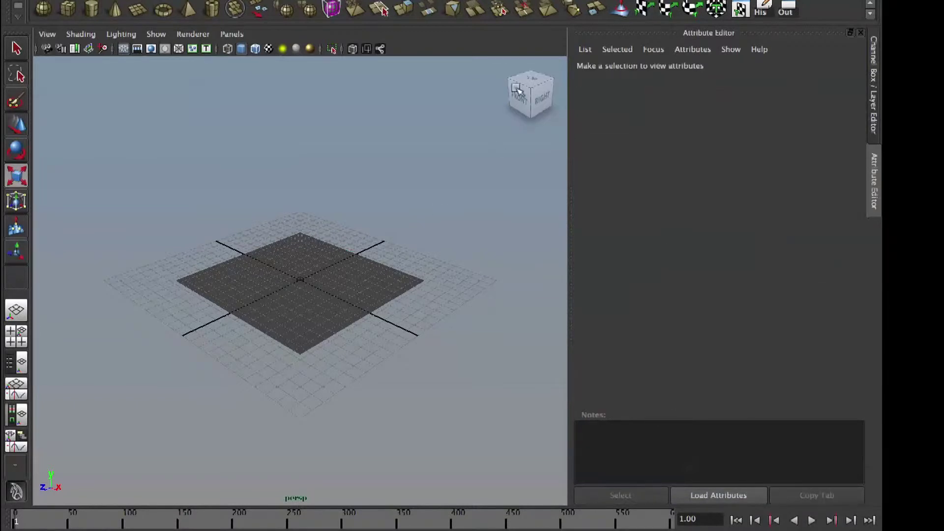
key(ctrl+z)
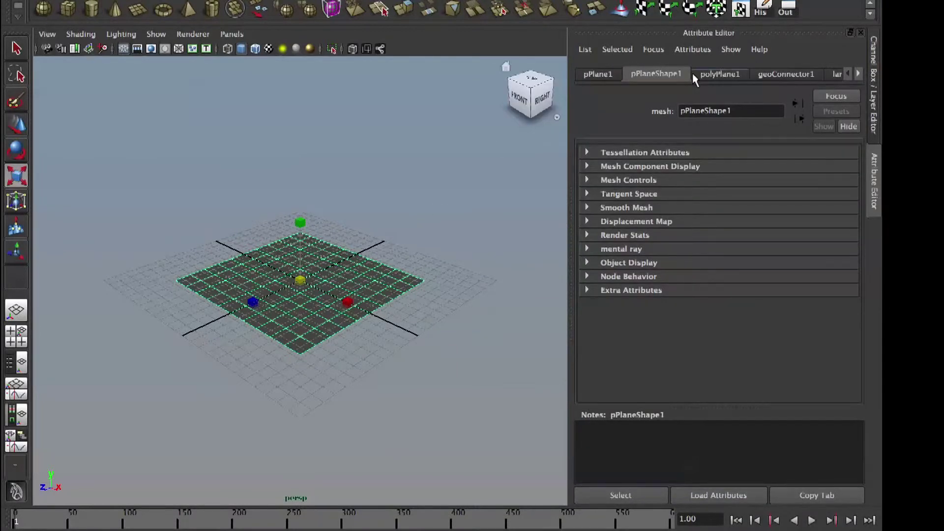
click(786, 8)
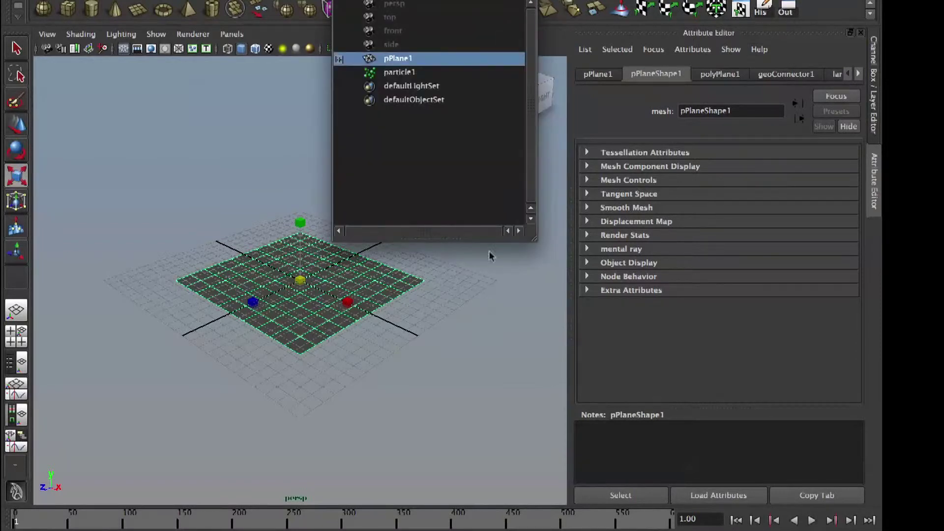
click(340, 59)
click(411, 72)
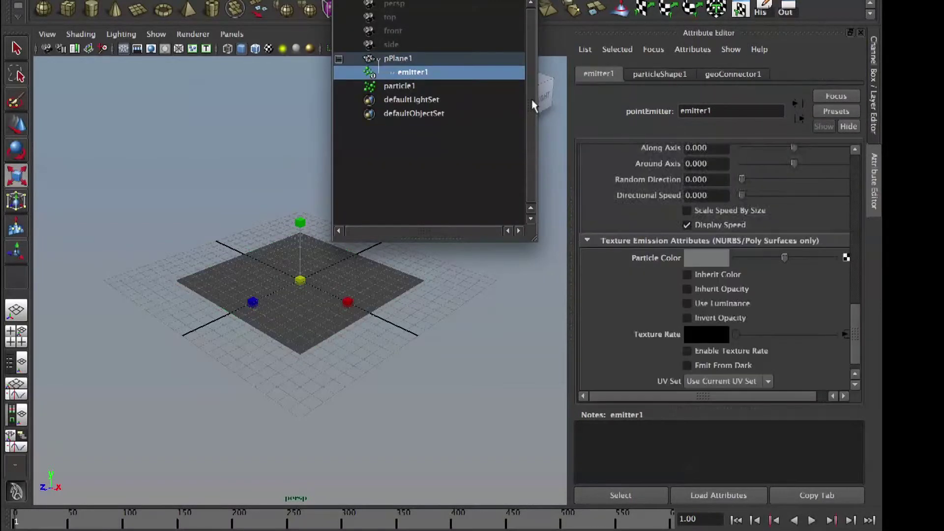
drag(857, 328, 858, 336)
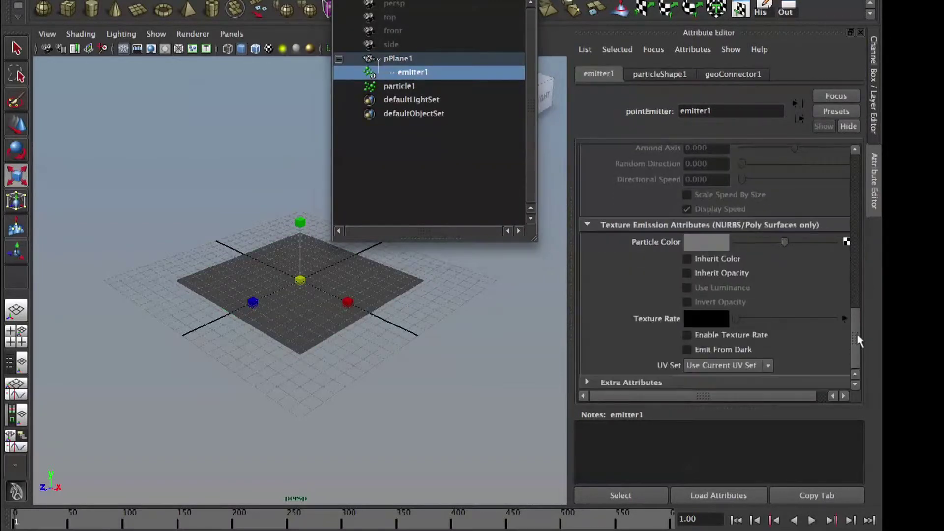
click(745, 337)
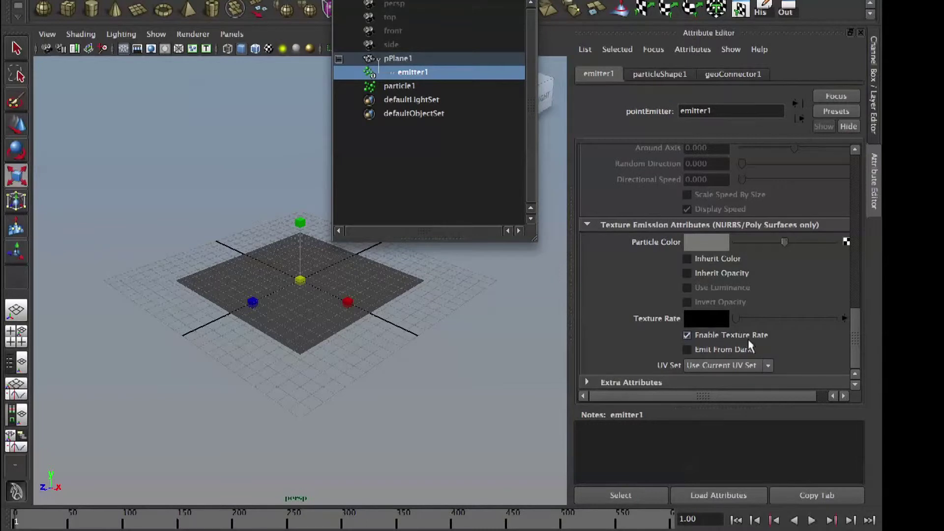
- Play the simulation to frame 96 and examine the emitted particle pattern from above
click(810, 521)
click(812, 522)
alt+drag(376, 308, 388, 367)
alt+right_drag(388, 368, 445, 369)
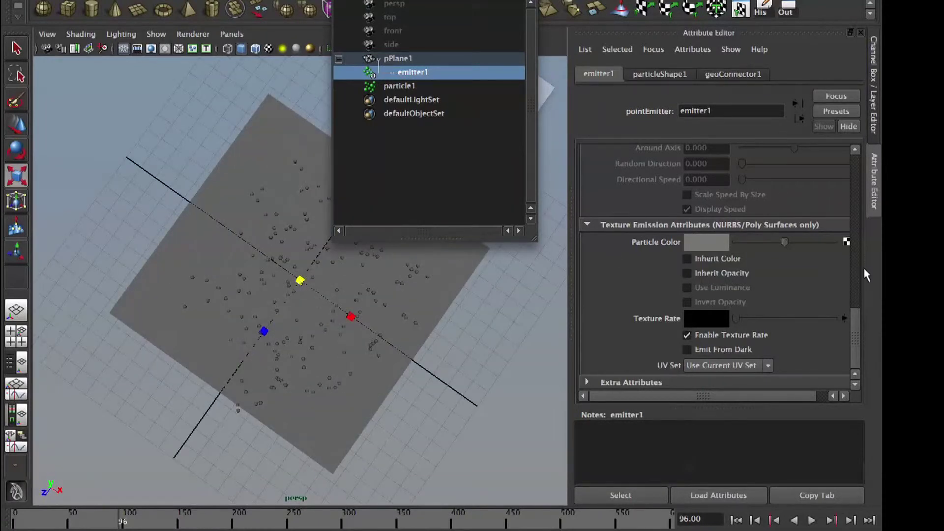
- Set emitter1's emission rate to 1200 particles per second and rewind the simulation
drag(857, 323, 856, 215)
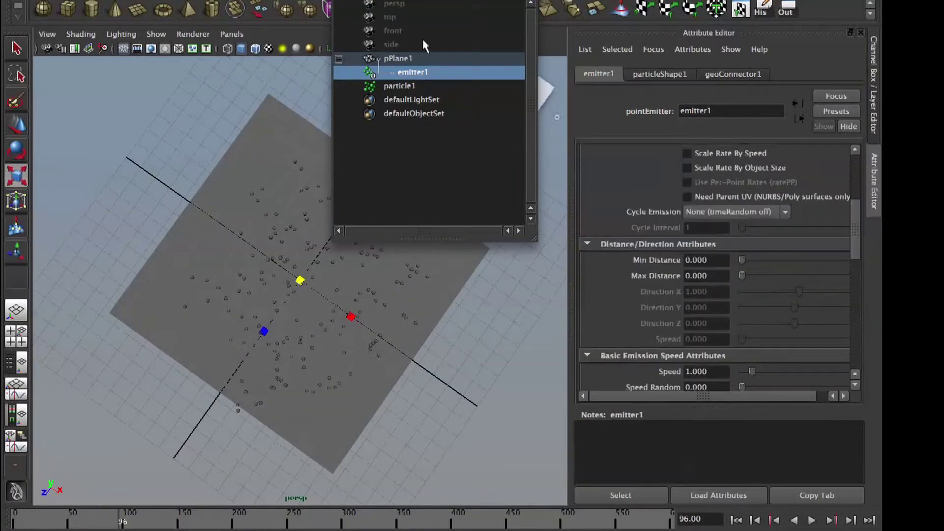
scroll(841, 227, up, 5)
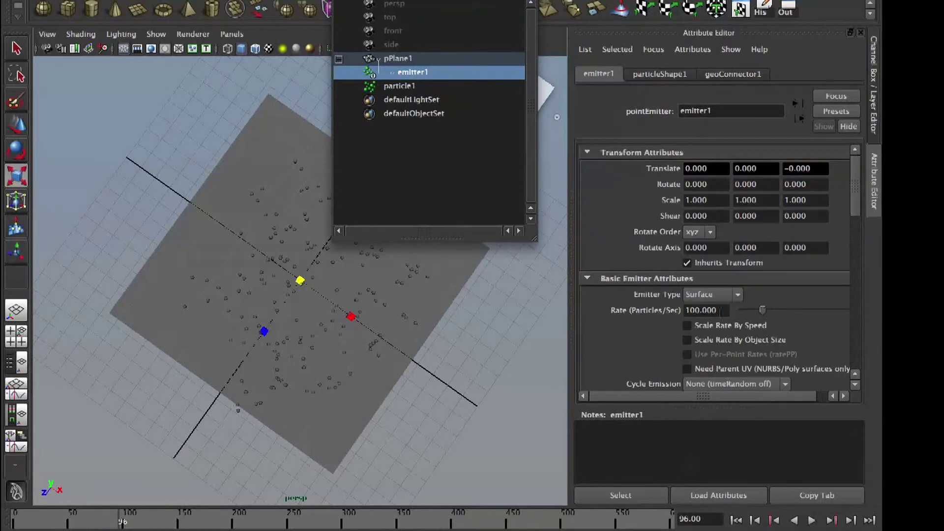
click(719, 310)
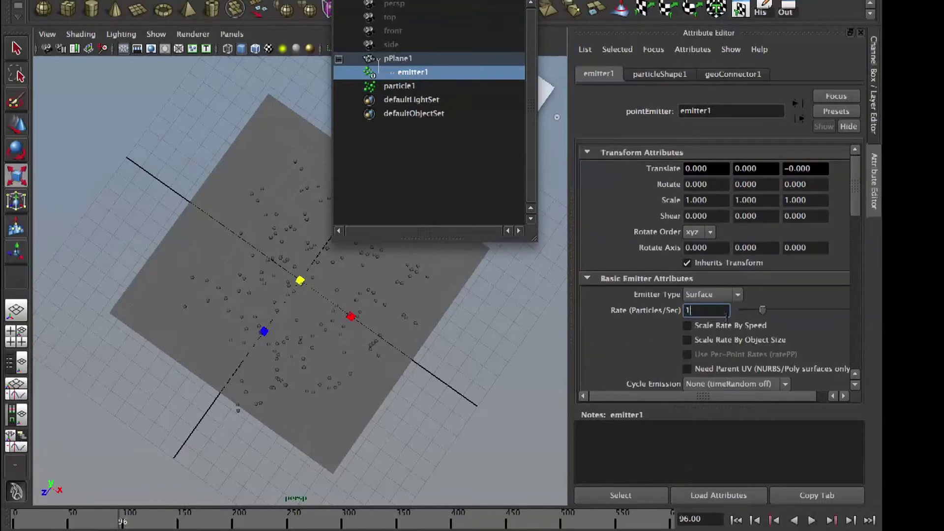
click(748, 520)
- Play the simulation to frame 130 and continue it from a lower side view to examine the denser emission
click(812, 520)
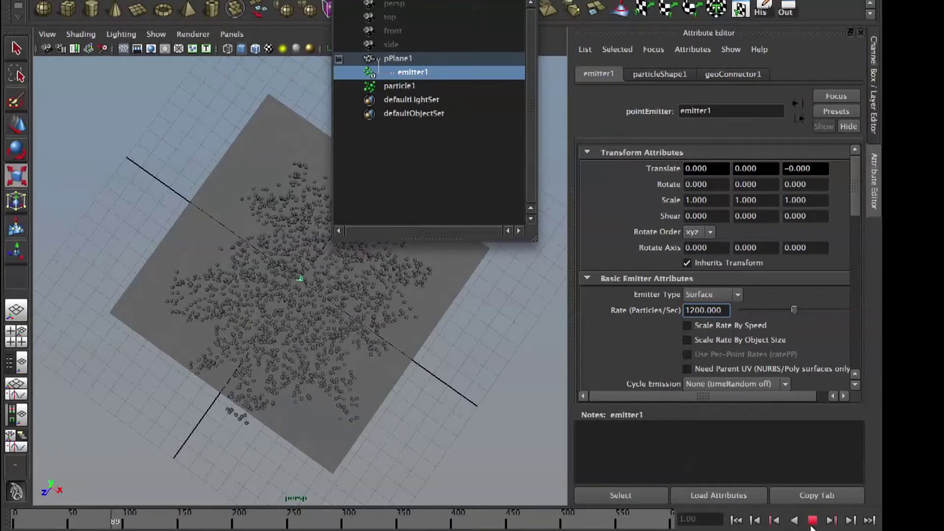
click(812, 521)
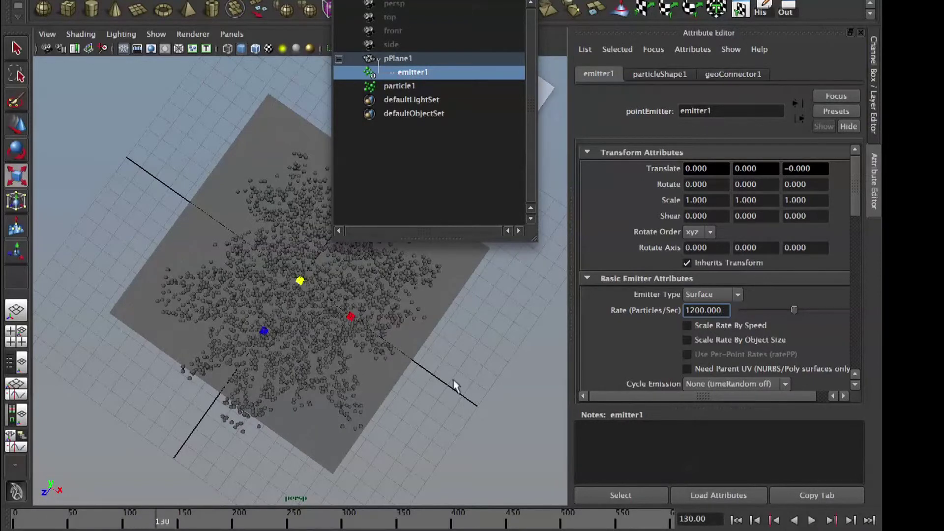
alt+drag(453, 386, 344, 314)
click(812, 520)
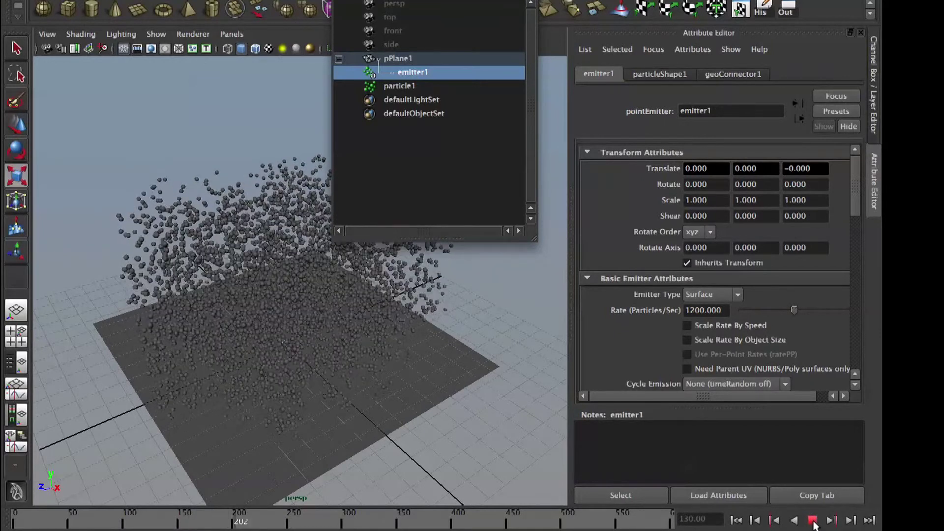
- Stop the simulation at frame 236, clear the selection, and replay from the start to frame 92 to examine the textured emission
click(811, 520)
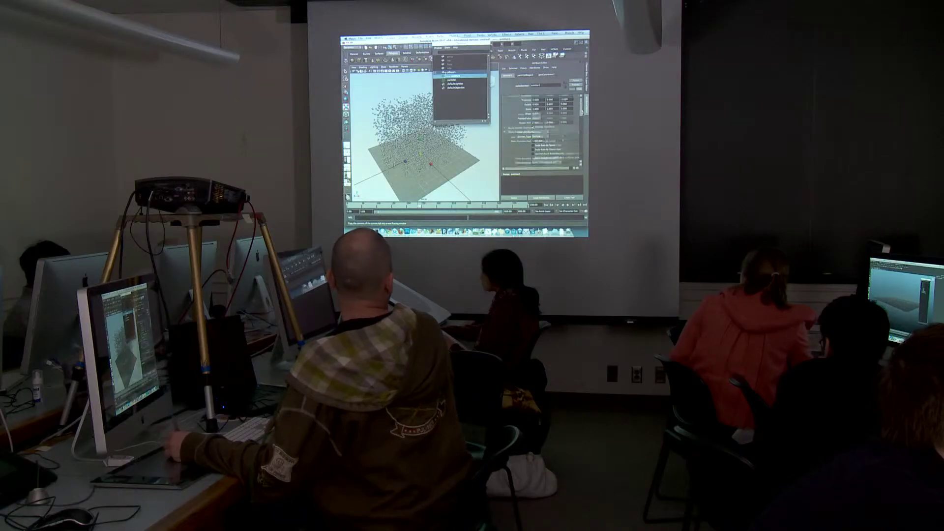
drag(582, 113, 584, 149)
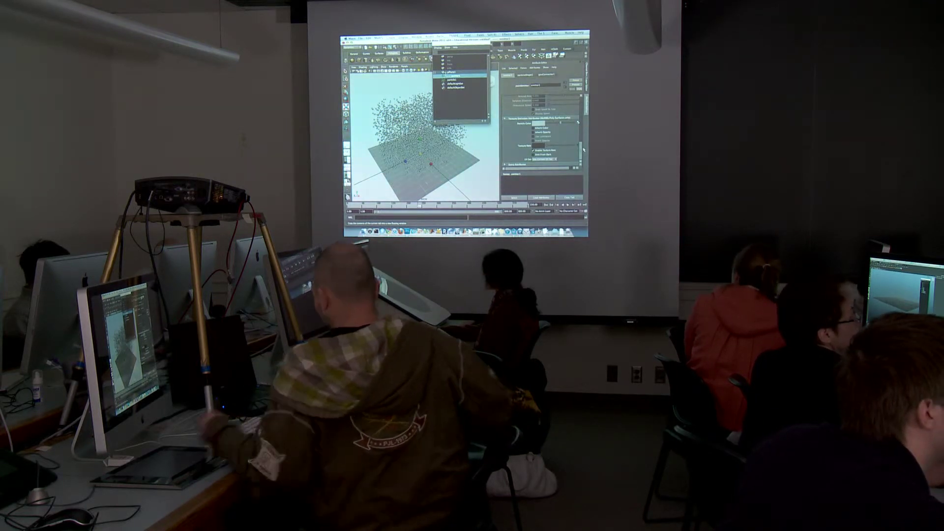
click(484, 140)
drag(484, 140, 433, 172)
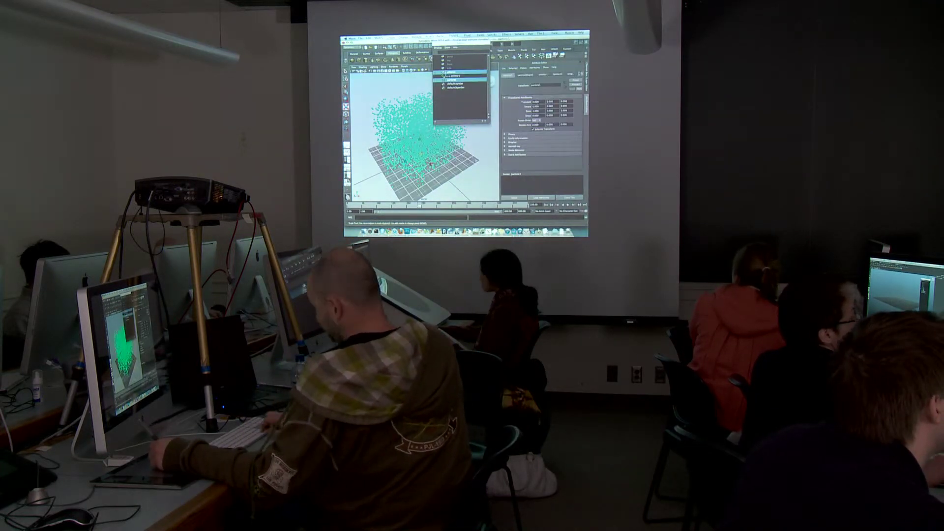
click(486, 185)
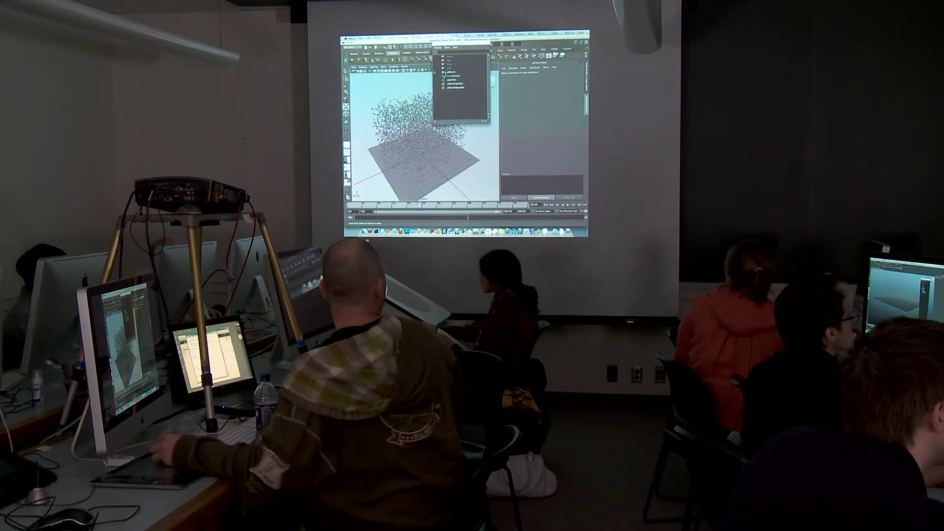
click(569, 205)
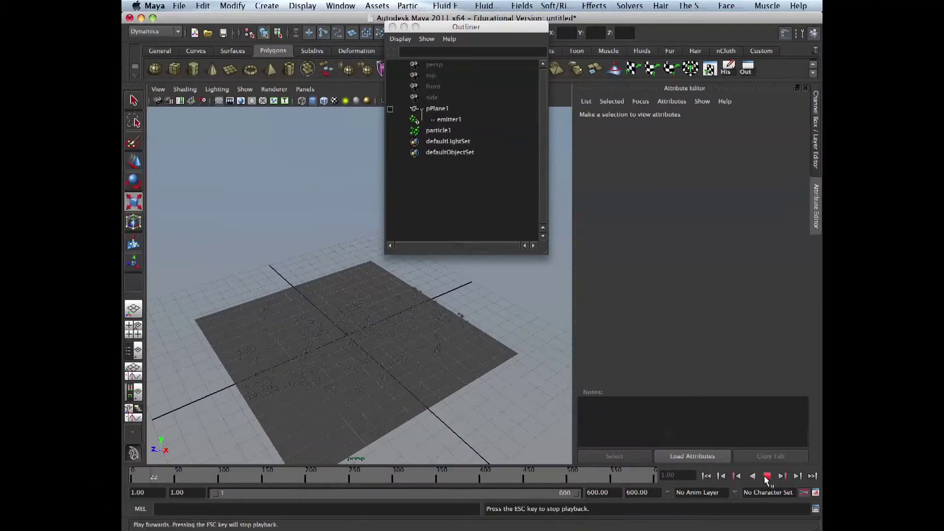
click(765, 477)
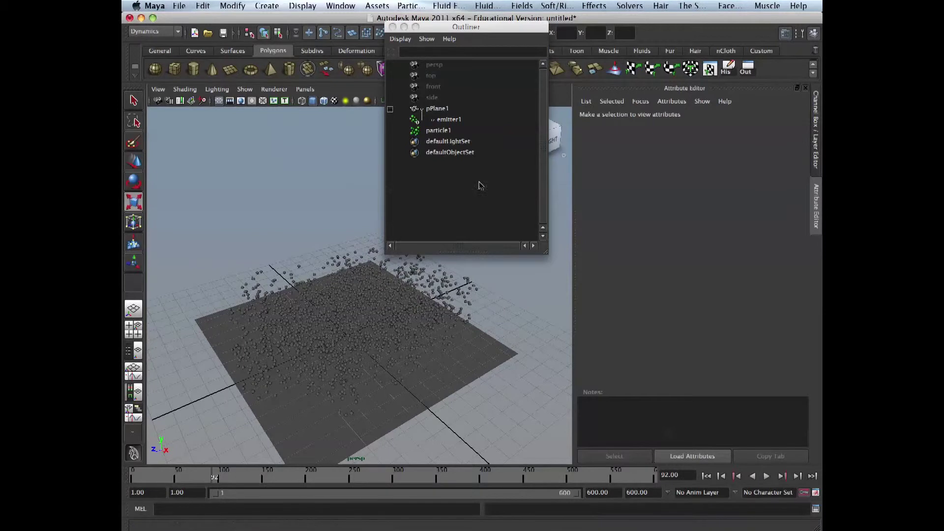
- Move the Outliner clear of the viewport, select particle1, and add a Turbulence field that affects it
drag(426, 27, 593, 127)
click(606, 232)
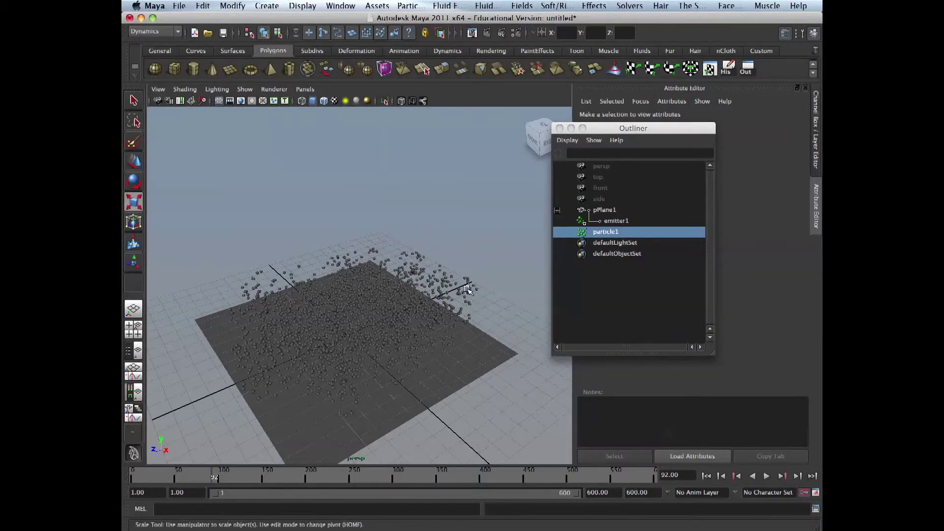
click(522, 6)
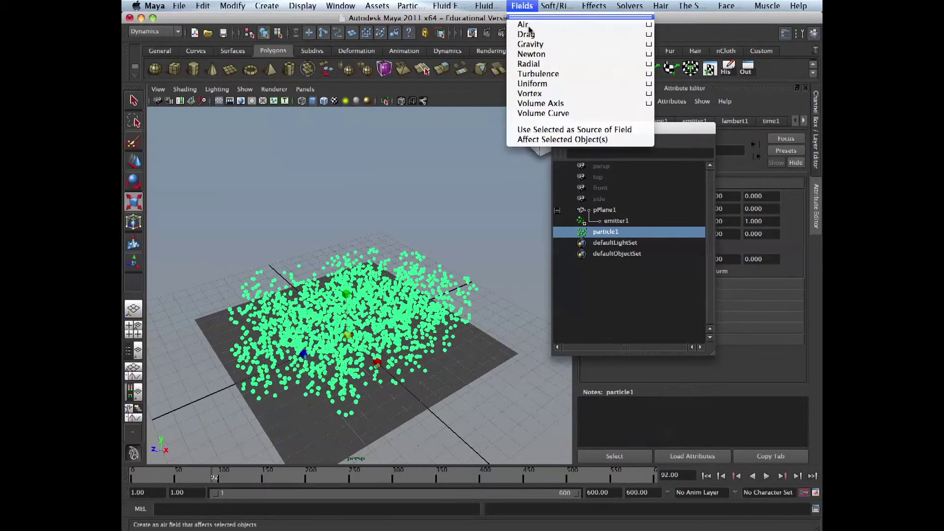
click(566, 75)
- Play the simulation from the start to frame 146 and examine the turbulent particles from a lower, more distant view
click(708, 475)
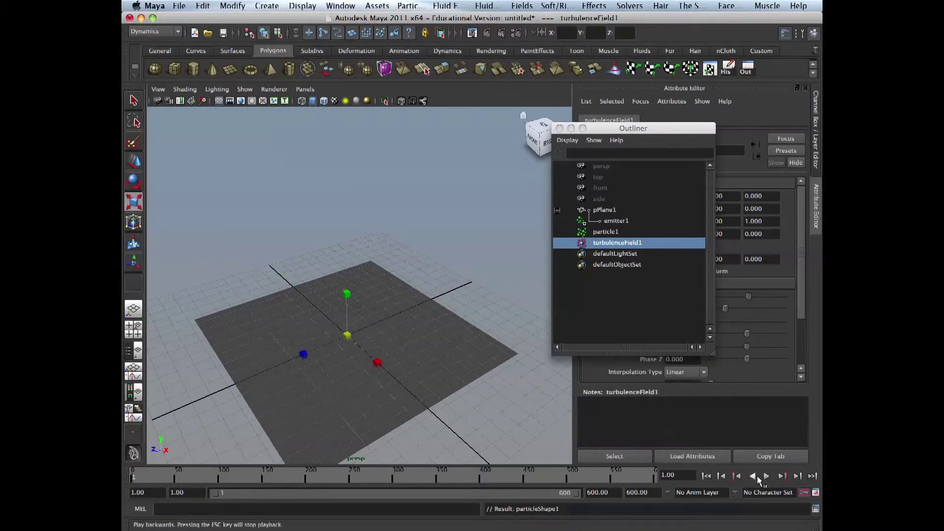
click(767, 476)
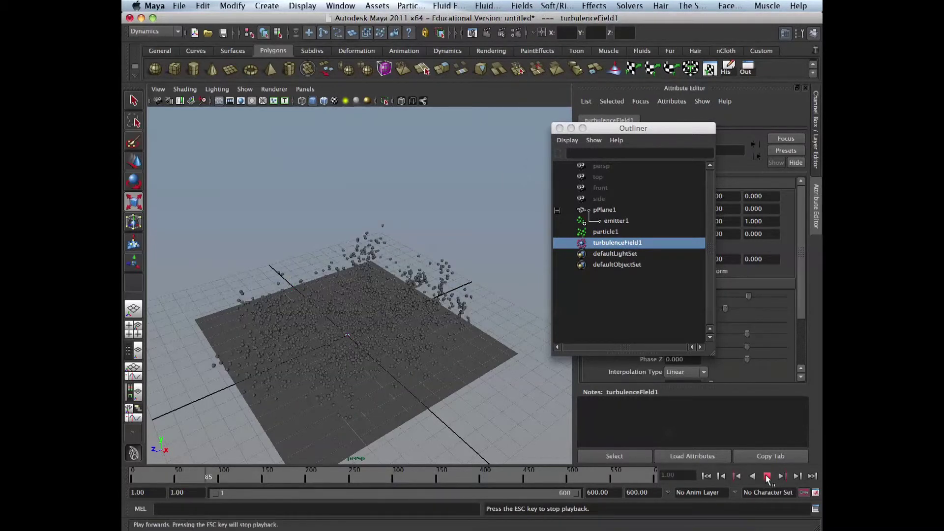
click(766, 477)
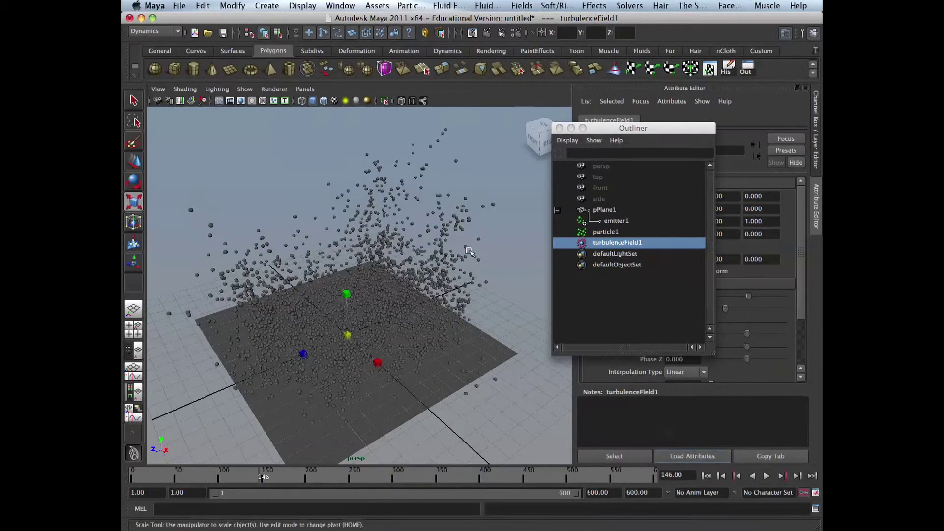
alt+drag(544, 341, 494, 298)
scroll(494, 298, down, 5)
alt+middle_drag(494, 298, 513, 322)
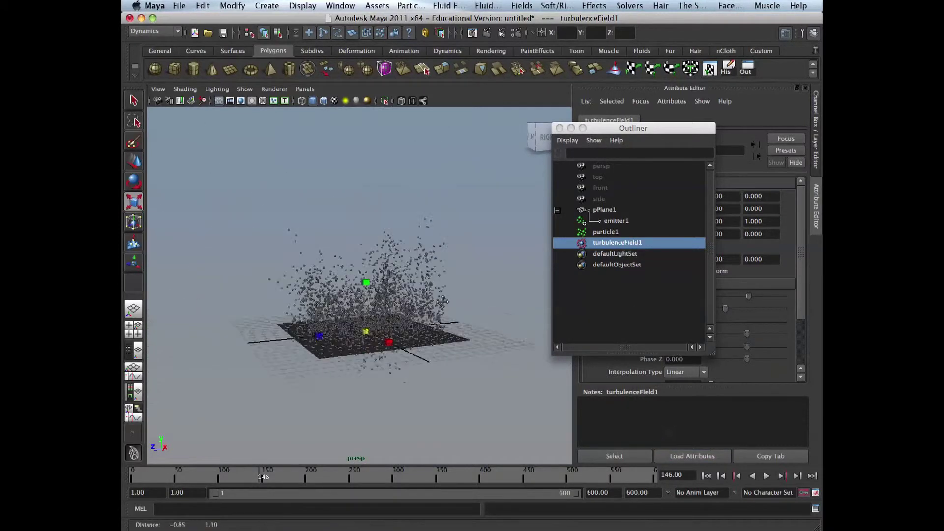
alt+drag(513, 322, 511, 363)
- Rewind the simulation and play it to frame 105
click(707, 476)
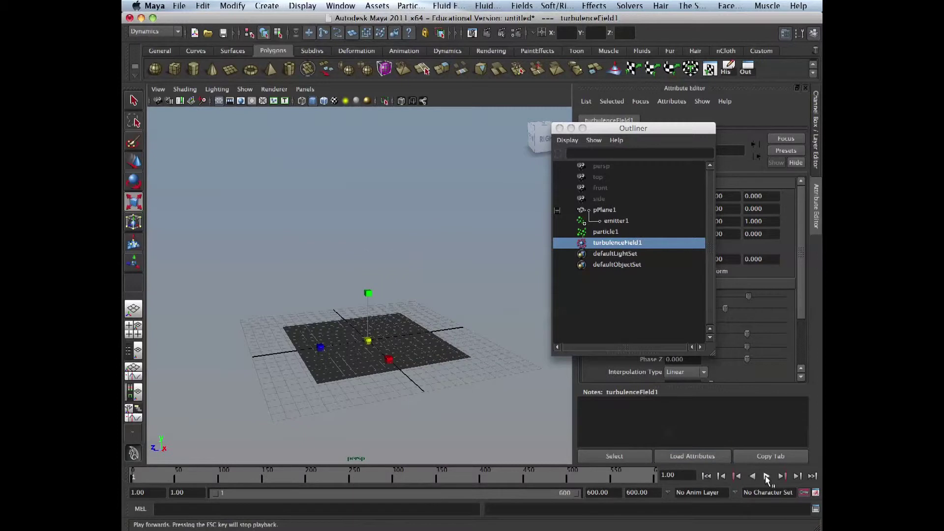
click(767, 477)
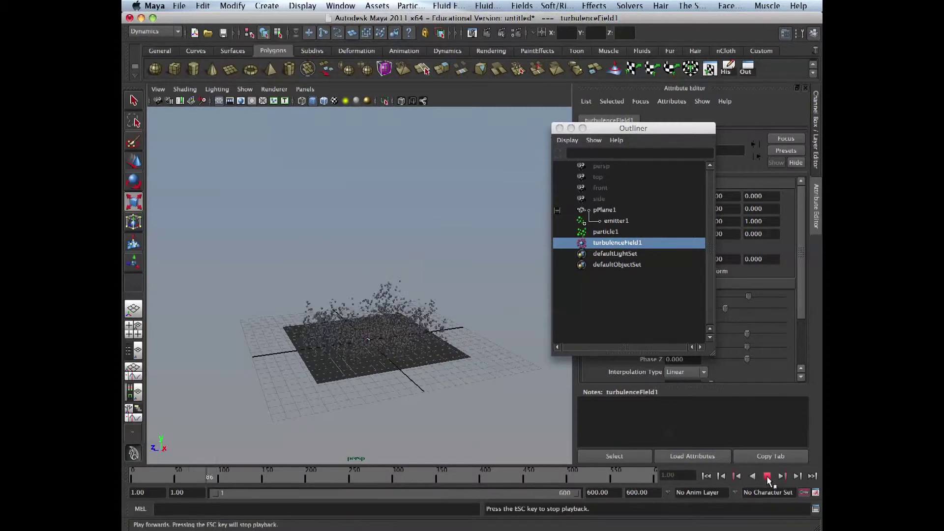
click(767, 477)
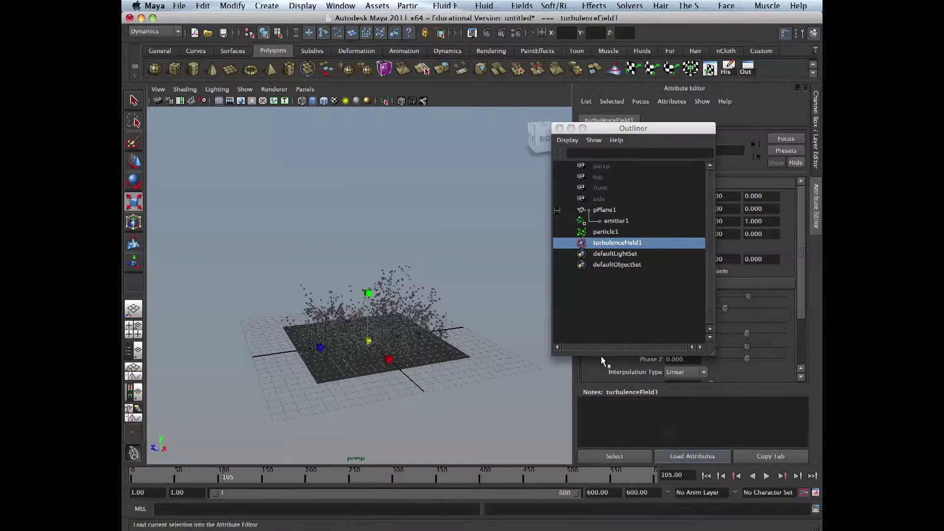
- Select particle1 and set its current particle arrangement as its initial state
click(350, 261)
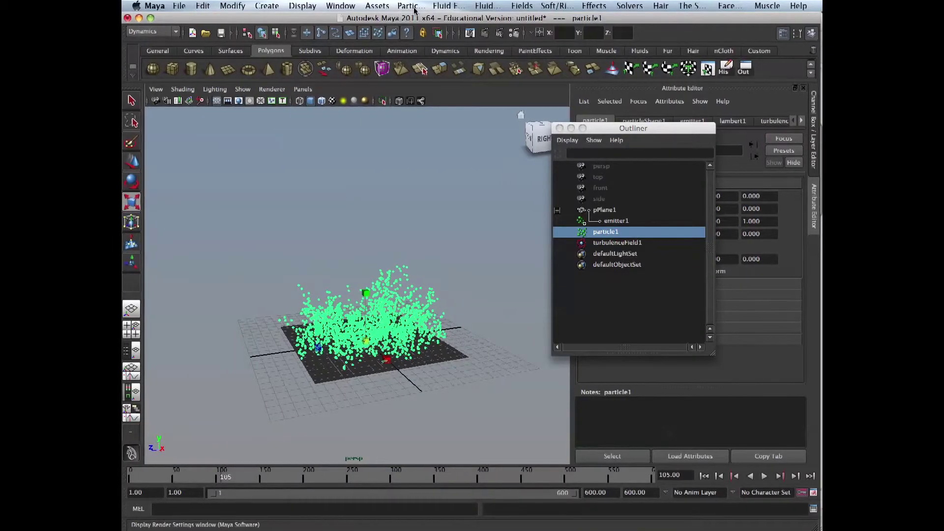
click(408, 7)
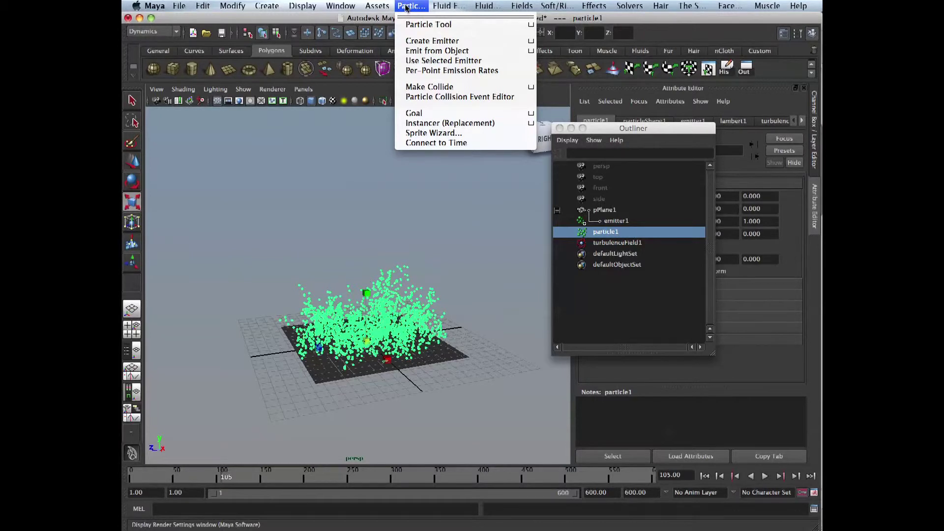
click(407, 7)
click(630, 6)
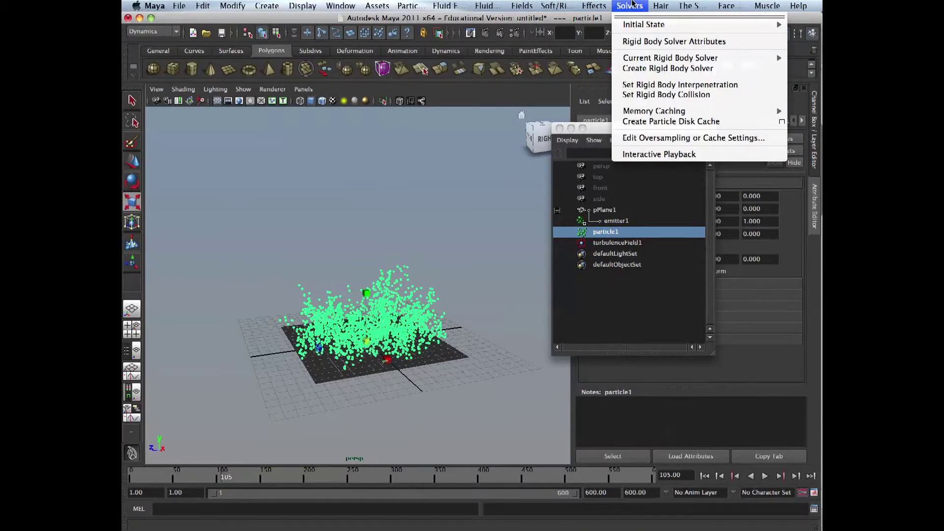
mouse_move(633, 31)
click(546, 25)
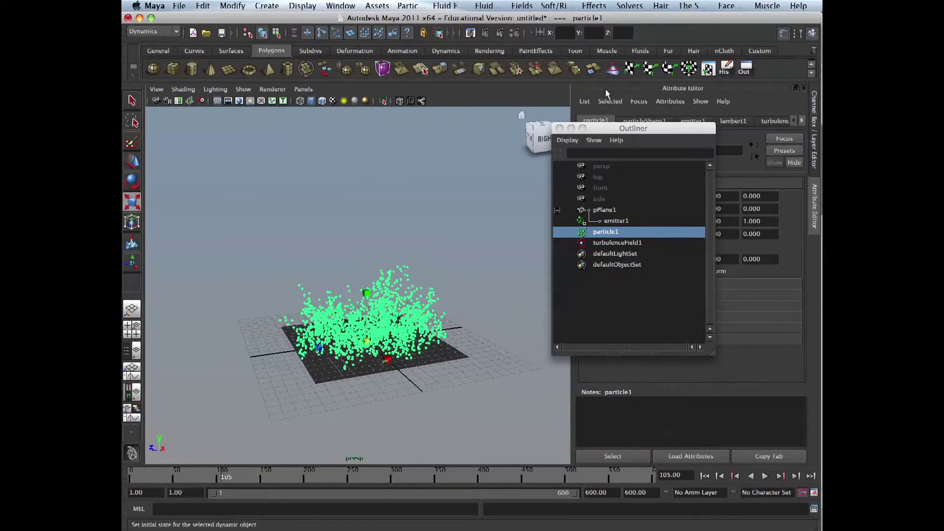
- Rewind, briefly play the simulation to check particle1's new initial state, and return to frame 1
click(704, 476)
click(765, 476)
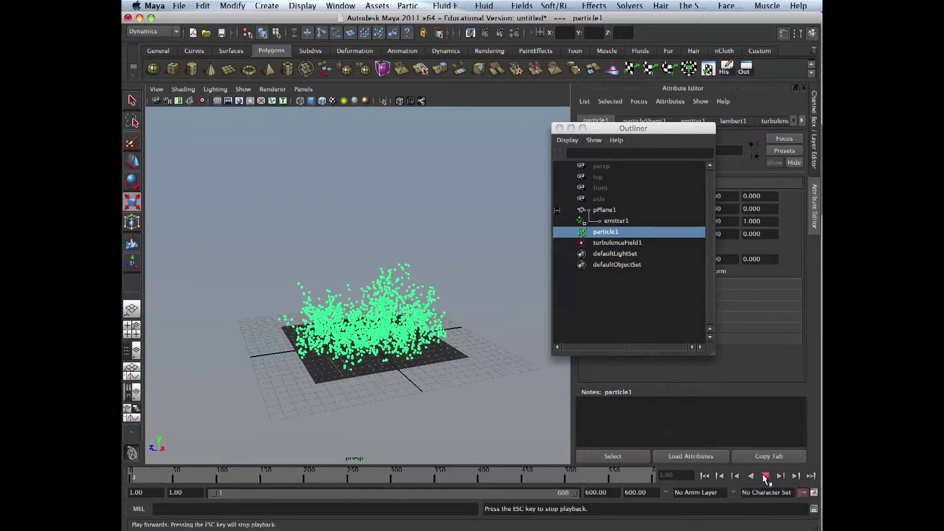
click(705, 476)
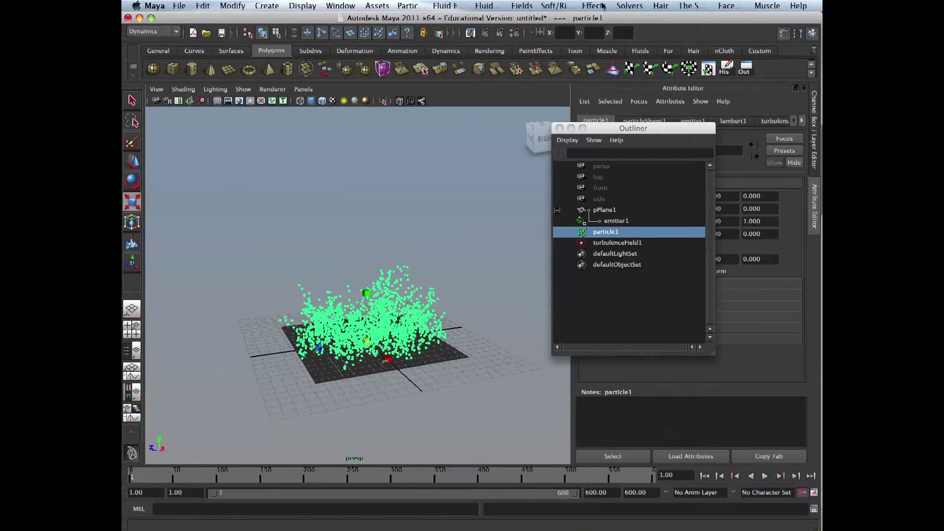
click(629, 6)
mouse_move(707, 113)
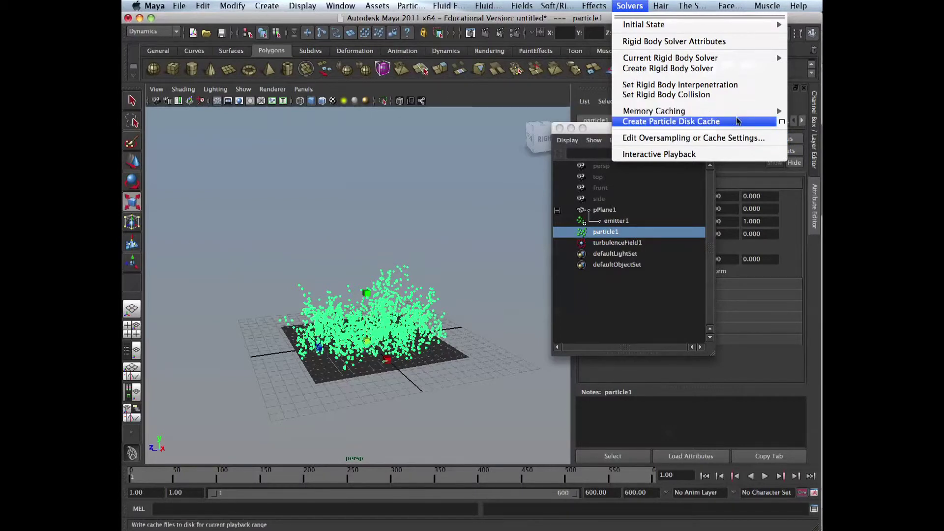
click(786, 123)
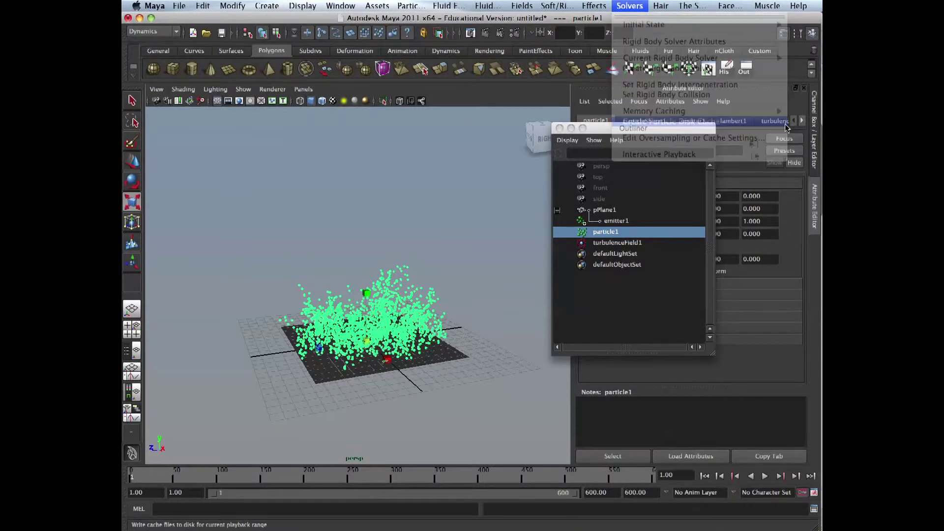
drag(712, 235, 799, 298)
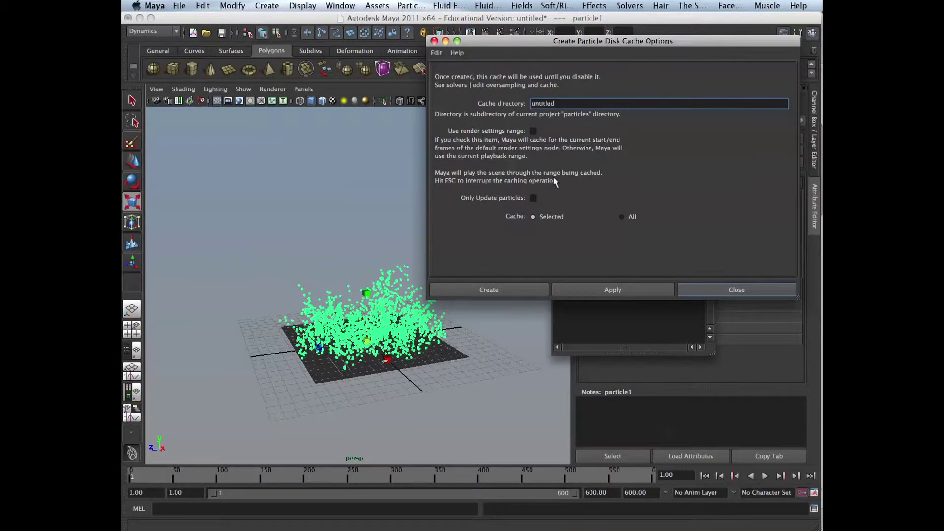
click(426, 280)
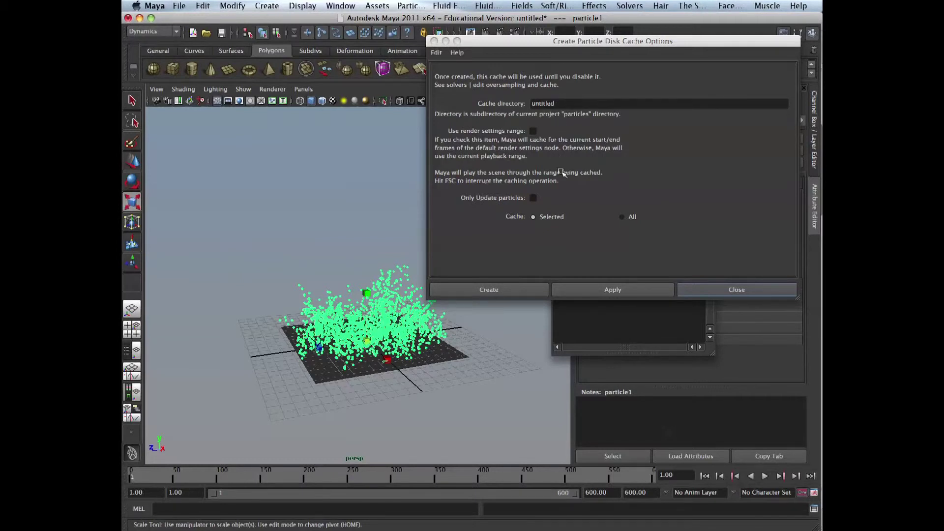
click(537, 289)
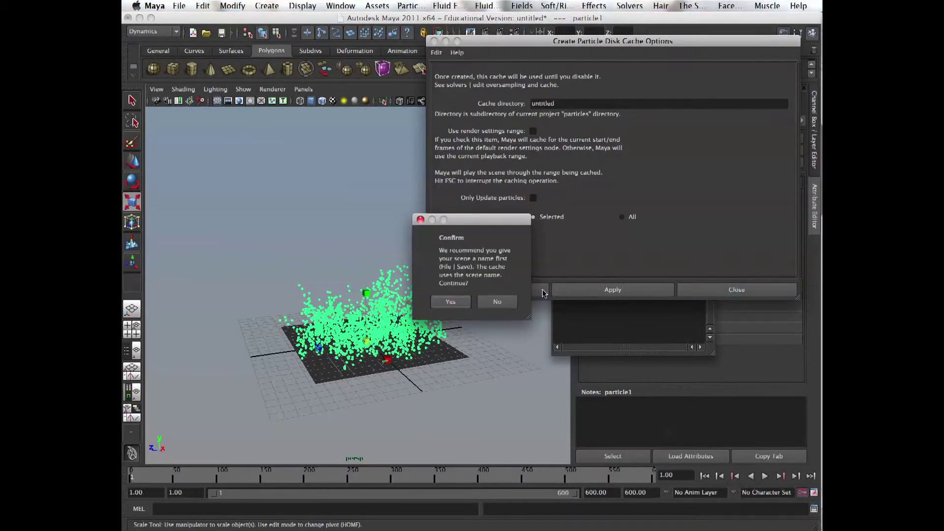
click(514, 303)
- Clear the selection and save the scene as cachePcles in the project's scenes folder in Maya Binary format
click(229, 223)
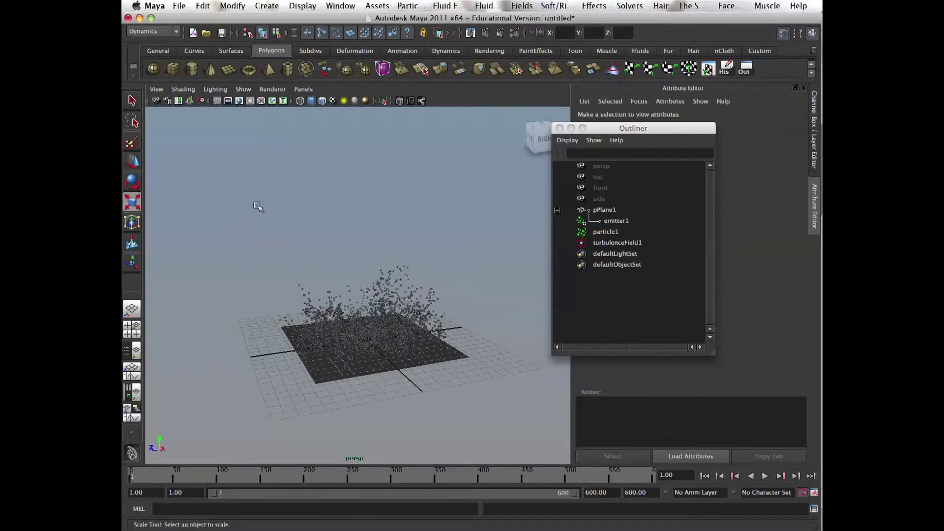
key(super+s)
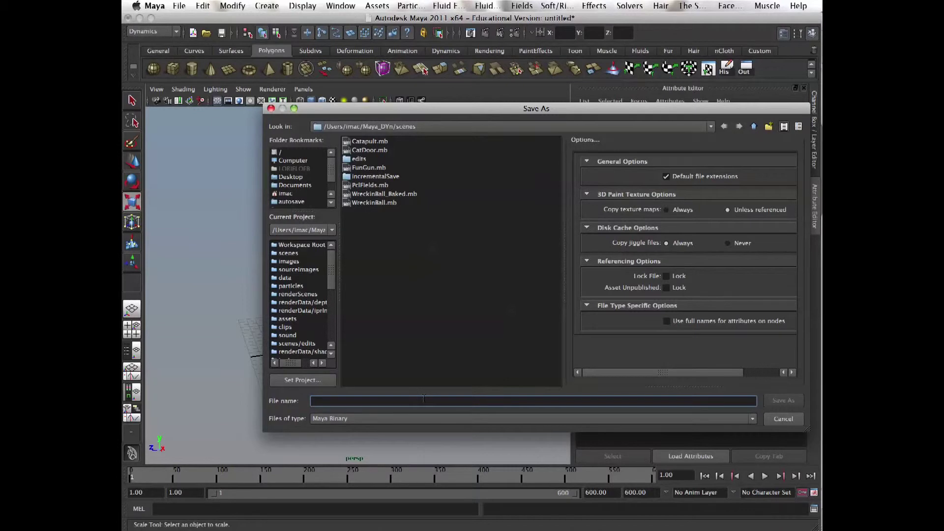
text(cachePcles)
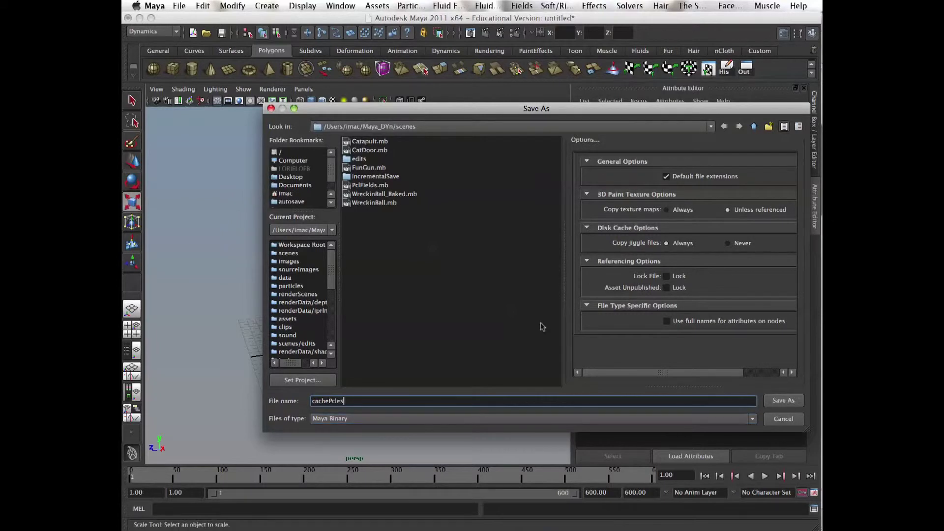
click(782, 401)
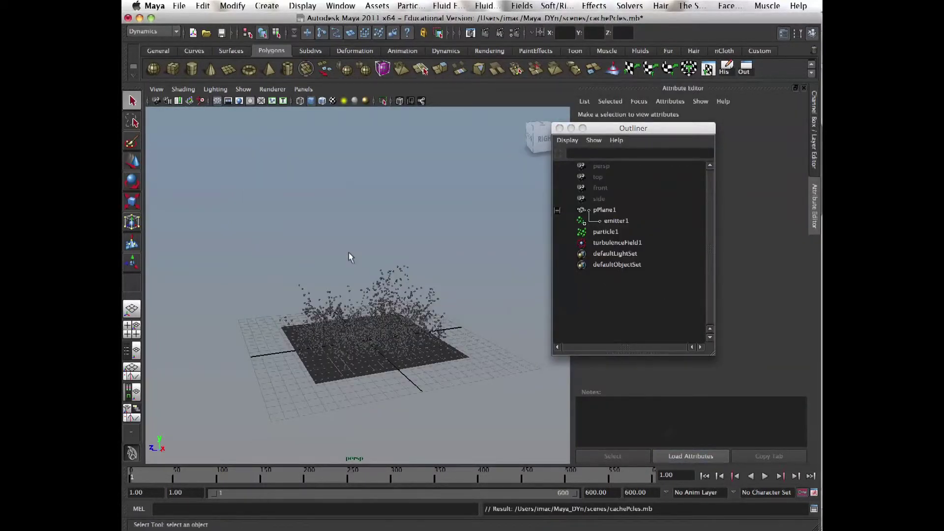
- Create a particle disk cache for the selected particle1, using cachePcles as the cache directory and the current playback range
click(426, 257)
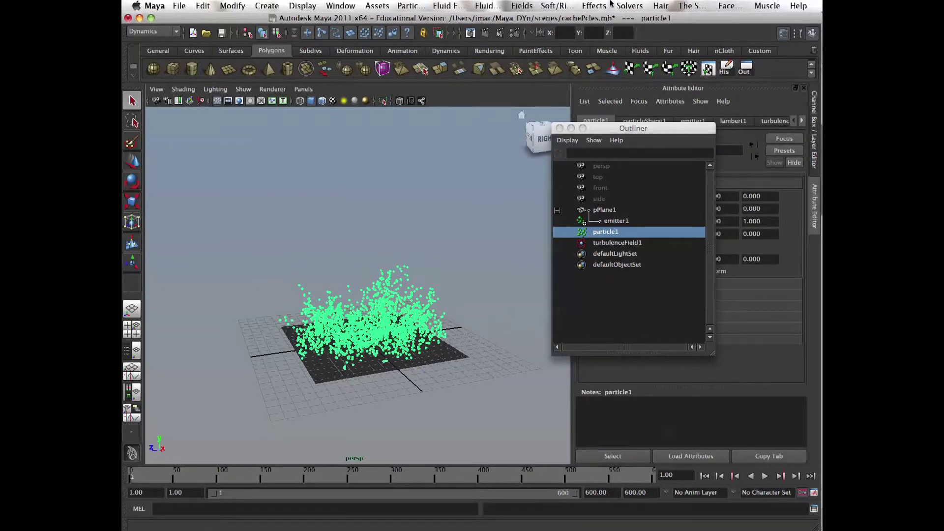
click(628, 6)
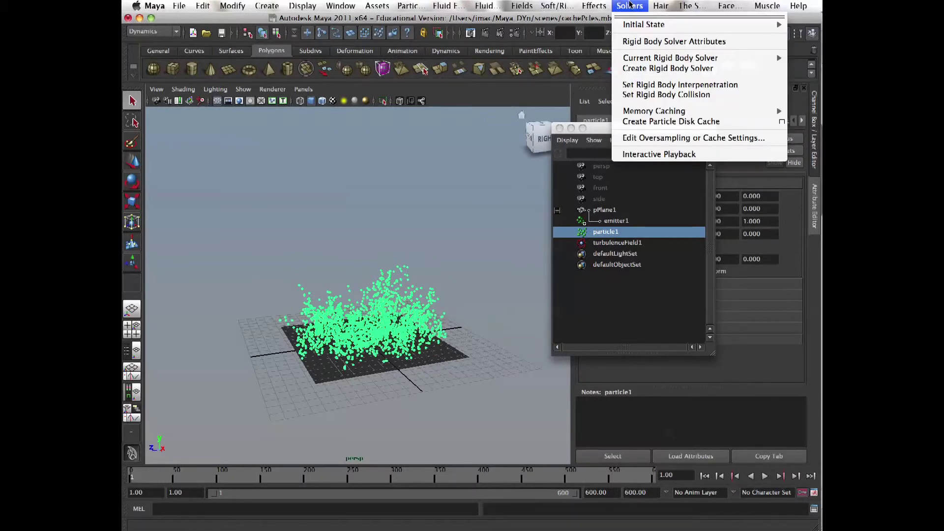
click(782, 122)
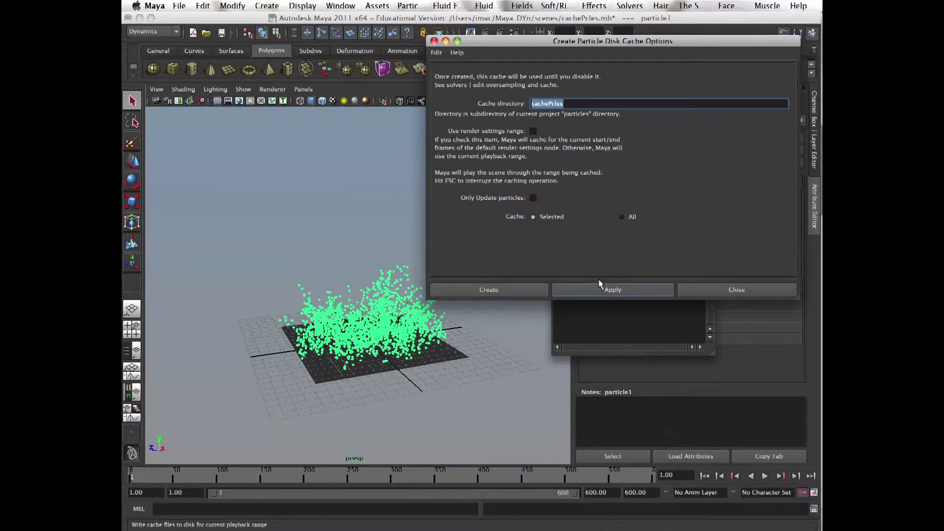
click(544, 290)
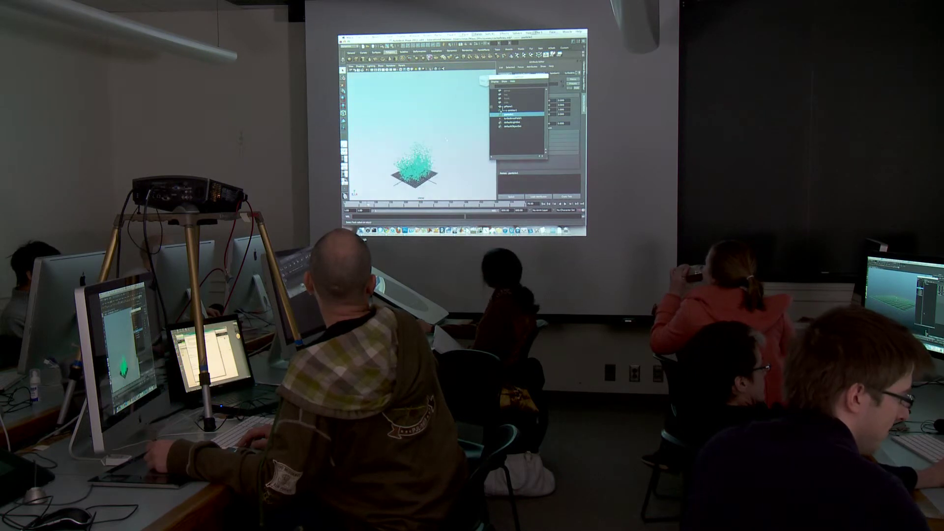
- View the cached particles from a lower angle and switch to the Animation menu set
alt+right_drag(446, 140, 460, 140)
alt+drag(460, 141, 457, 129)
click(350, 47)
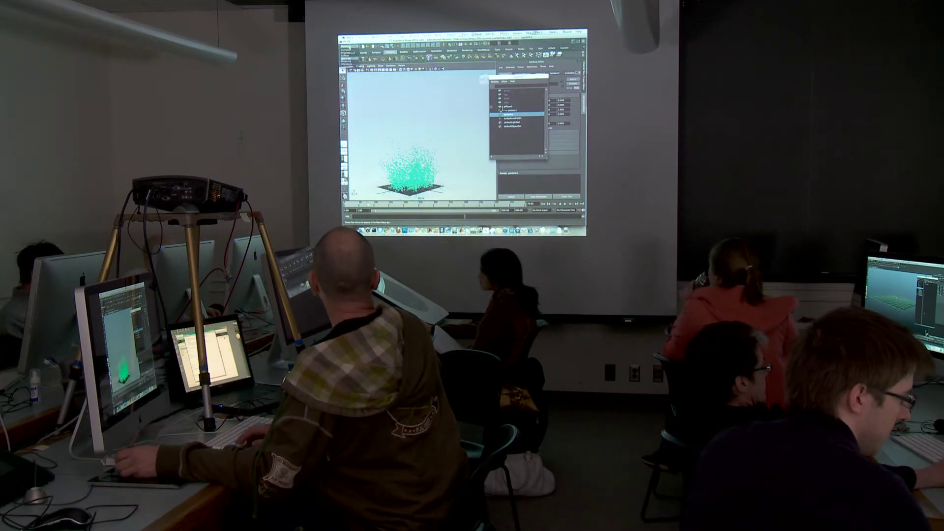
click(347, 50)
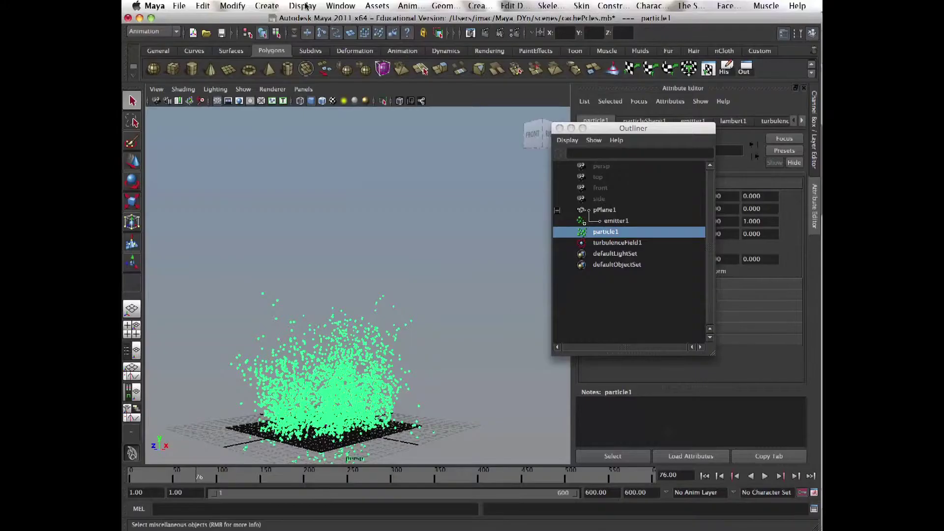
click(412, 6)
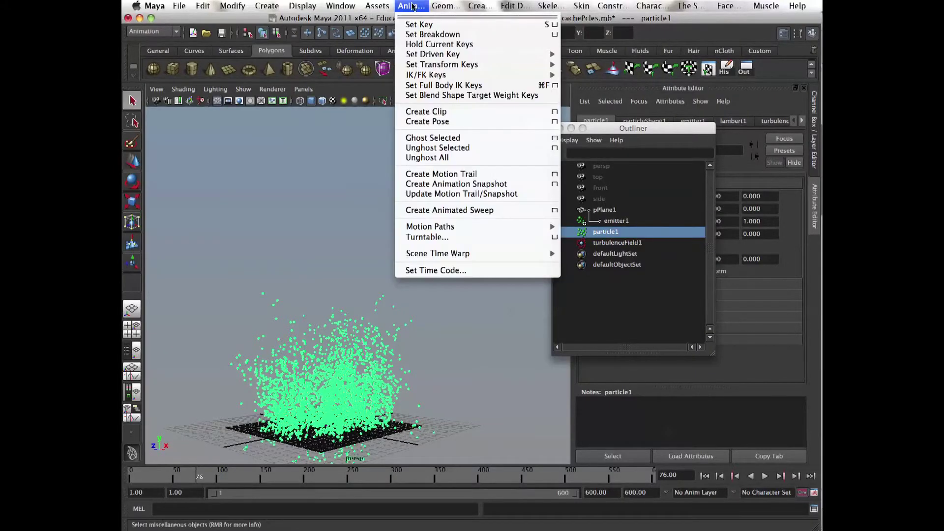
mouse_move(391, 6)
click(433, 10)
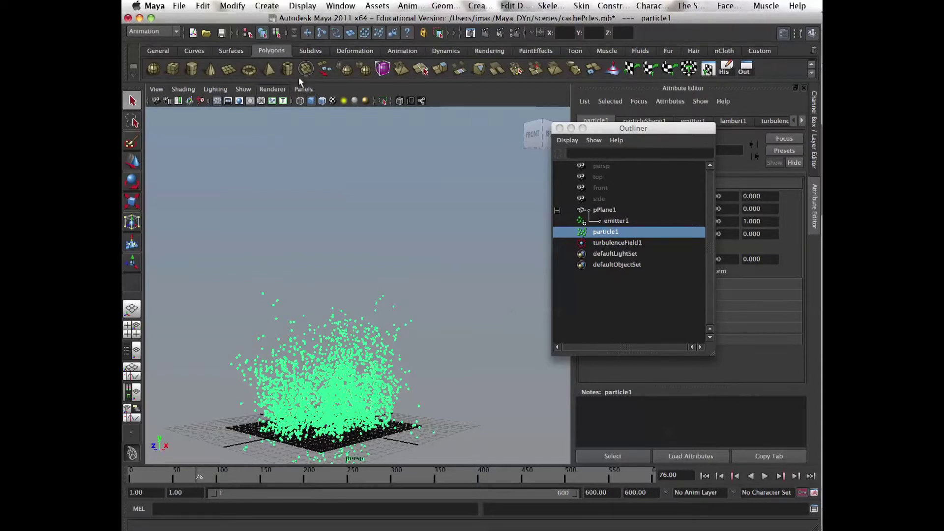
click(378, 5)
mouse_move(401, 7)
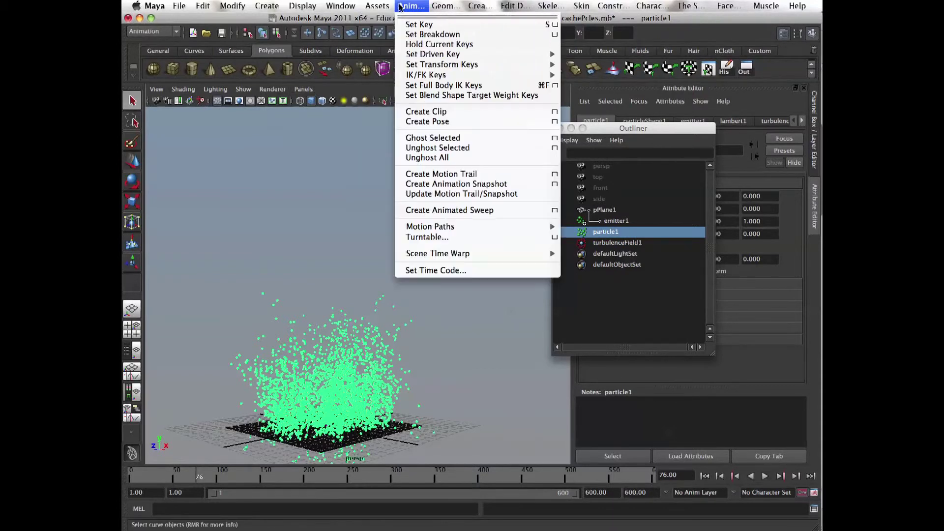
click(434, 4)
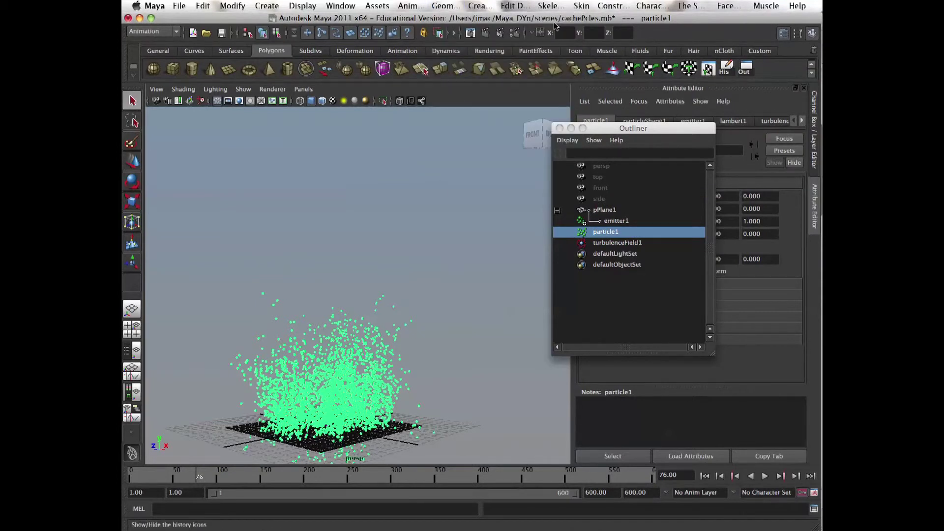
- Create a Lattice deformer around the selected particle1 and move the Outliner clear of the view
click(615, 7)
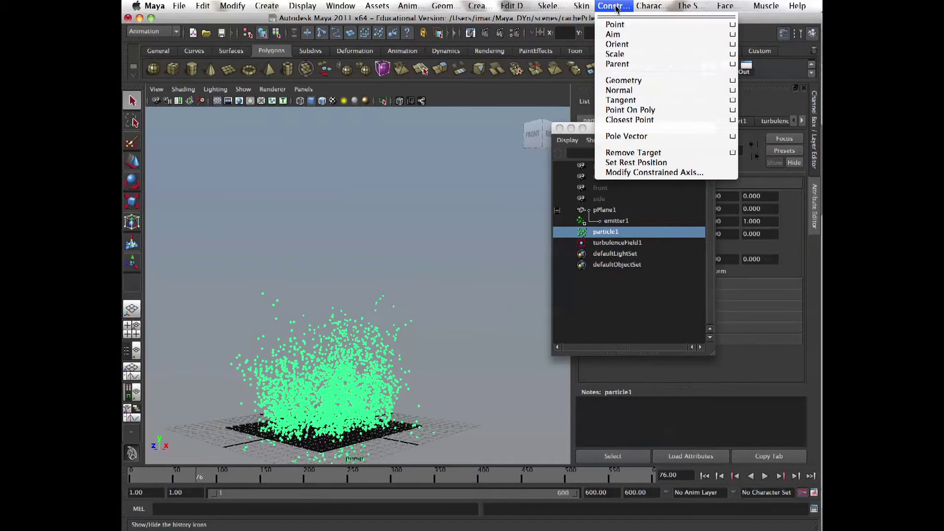
mouse_move(520, 8)
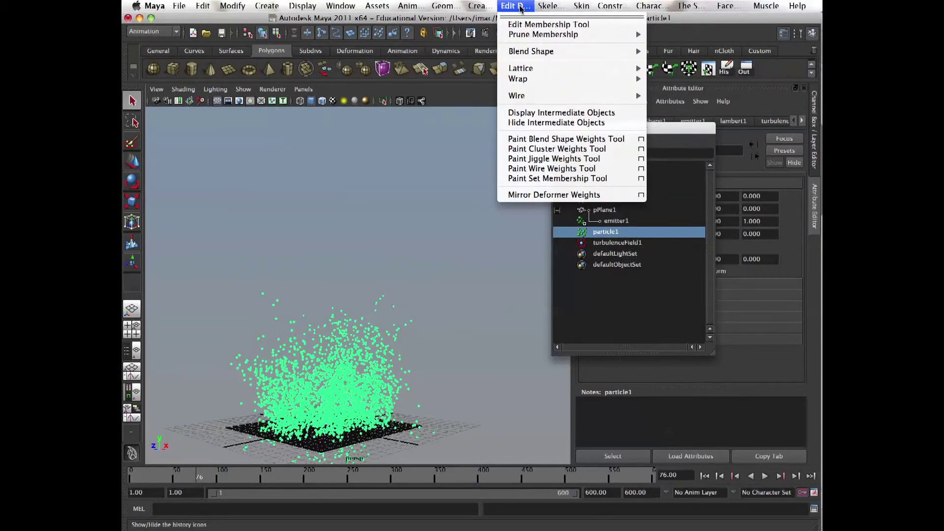
mouse_move(481, 6)
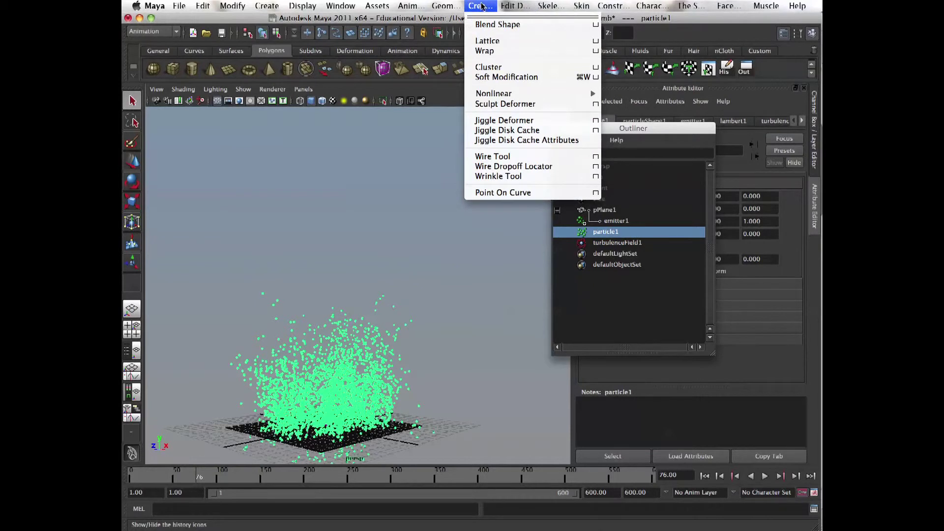
mouse_move(503, 98)
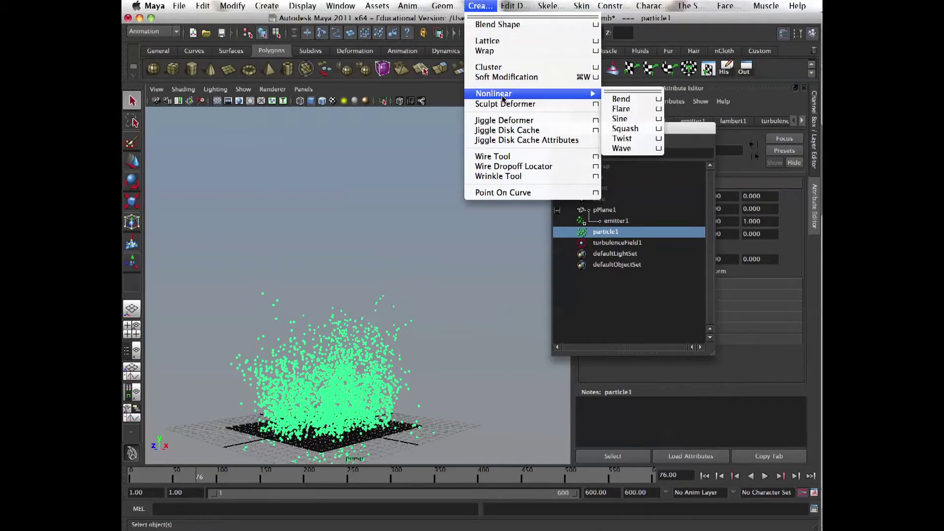
click(487, 41)
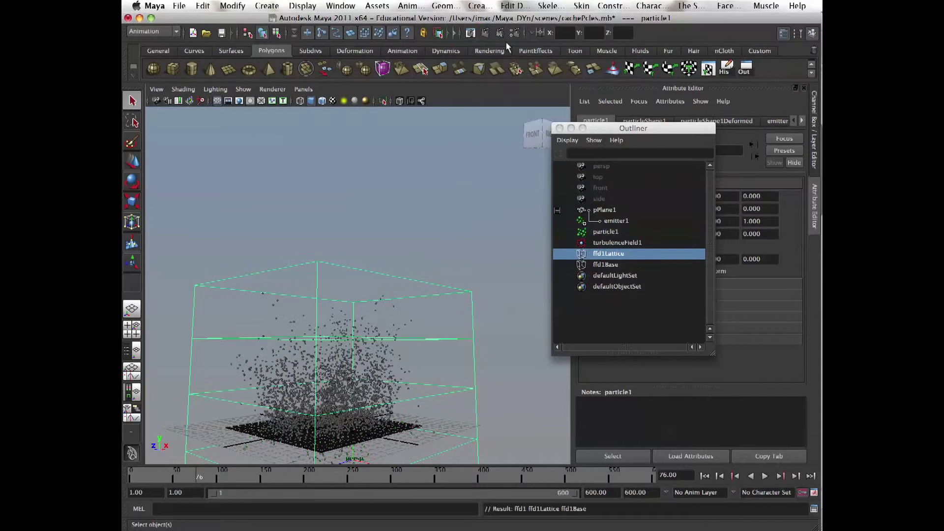
drag(592, 128, 638, 109)
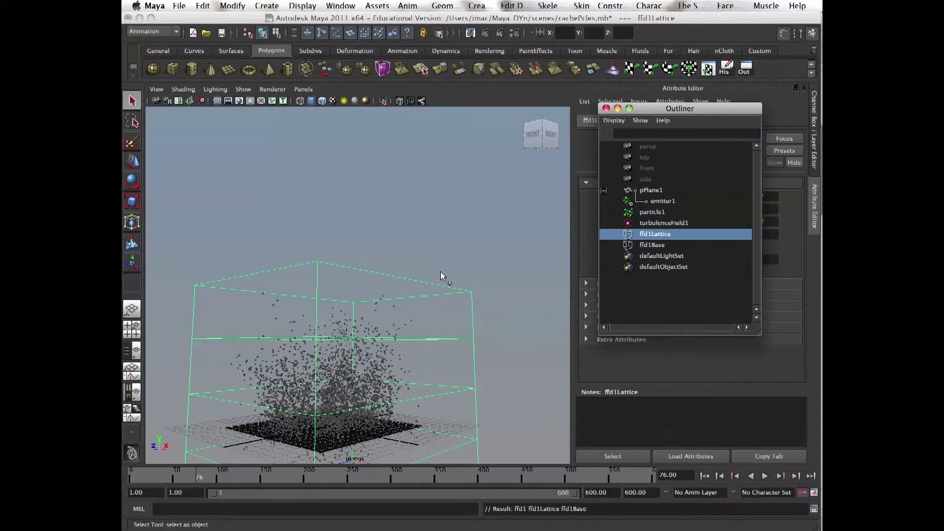
- Edit the lattice's points, pulling two pairs inward from opposite sides so the particle cloud bends into an S shape
alt+drag(388, 326, 327, 310)
alt+right_drag(327, 311, 301, 301)
alt+drag(302, 301, 304, 236)
right_click(408, 236)
click(410, 208)
key(w)
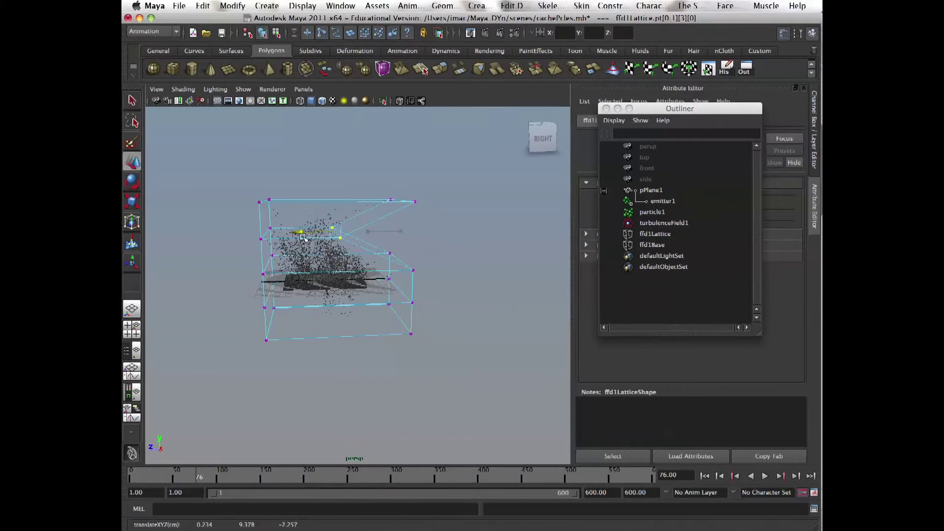
drag(247, 256, 289, 284)
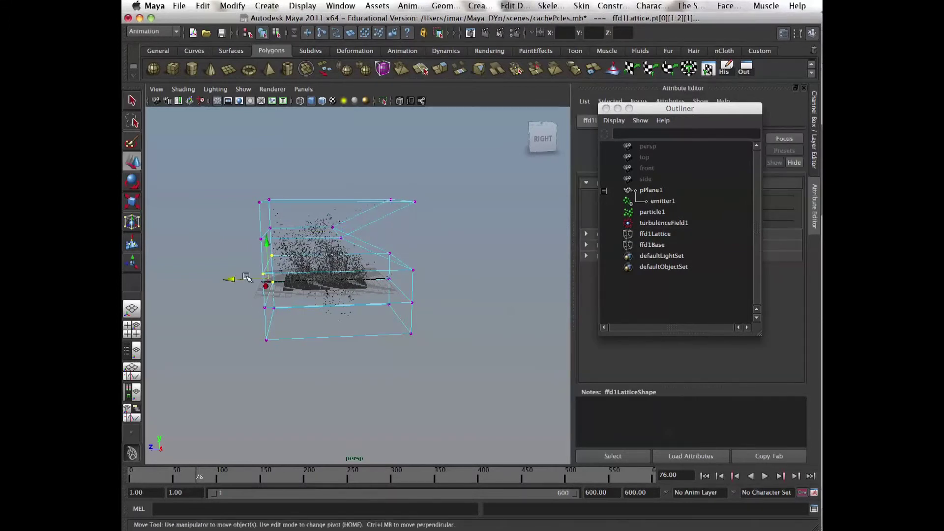
drag(233, 241, 274, 263)
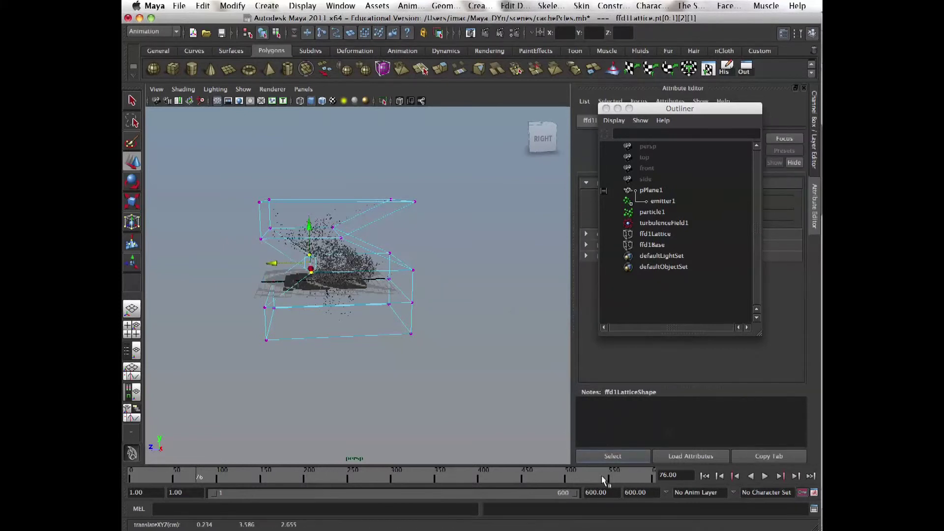
- Play the simulation from the start to check the particles inside the deformed lattice, and rewind to frame 1
click(704, 476)
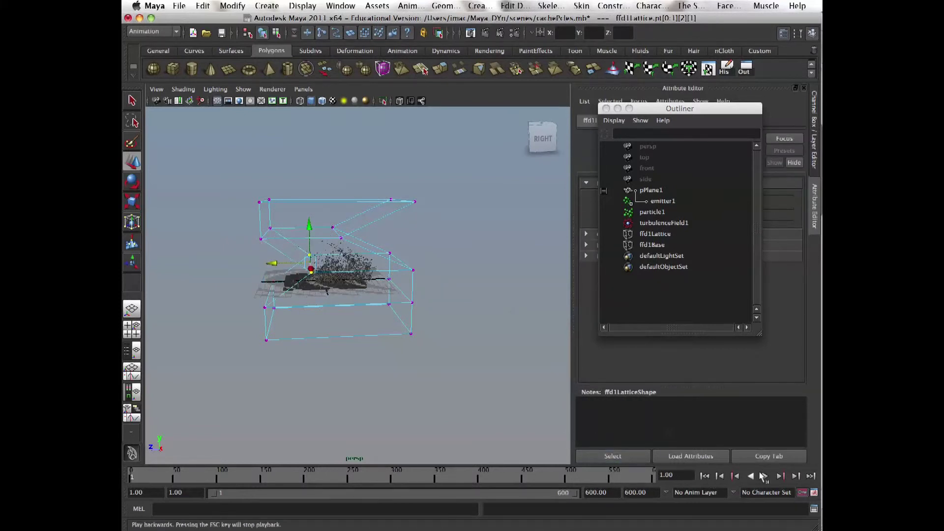
click(763, 476)
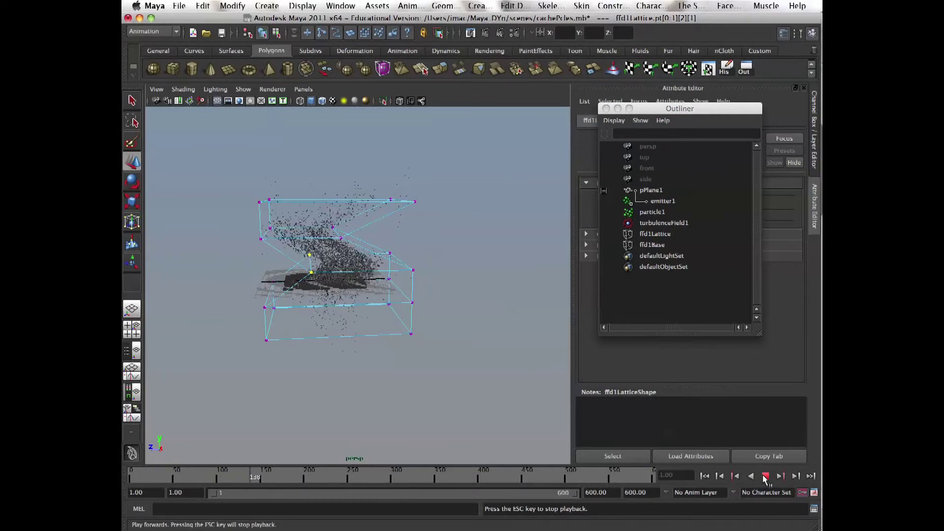
click(766, 476)
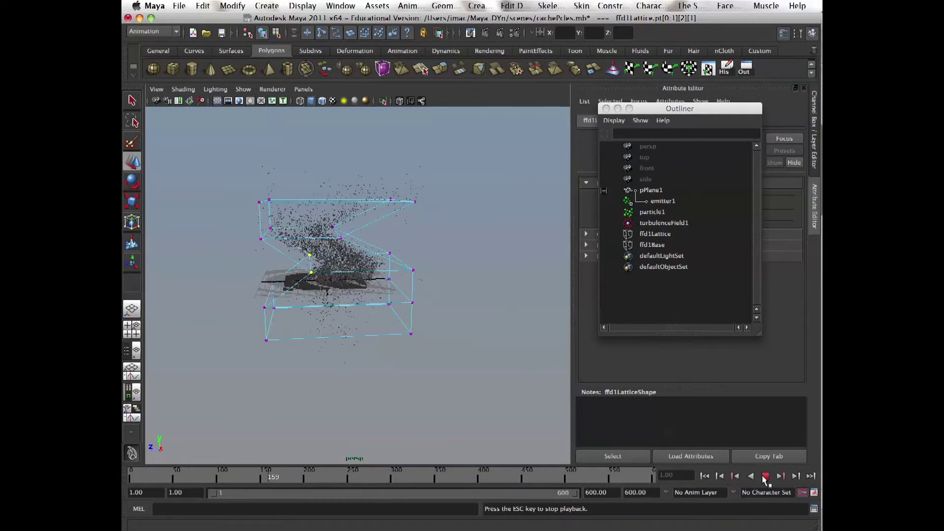
click(705, 476)
- Delete ffd1Lattice and briefly play the cached particles without the lattice deformation
click(424, 375)
drag(437, 356, 380, 303)
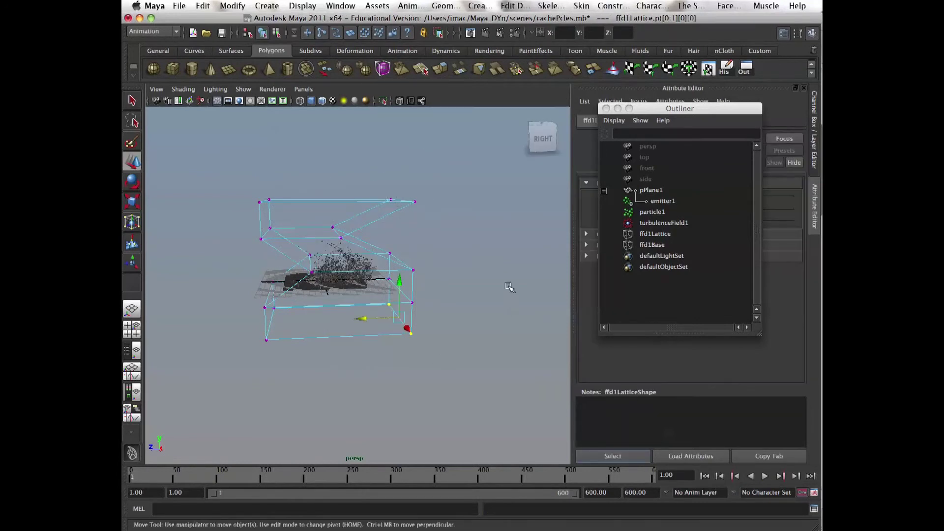
click(656, 234)
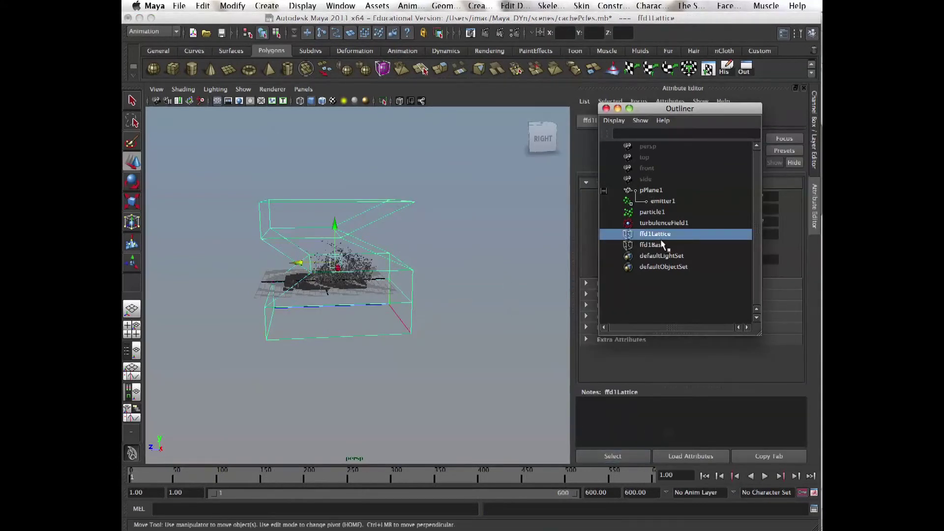
key(Delete)
click(524, 336)
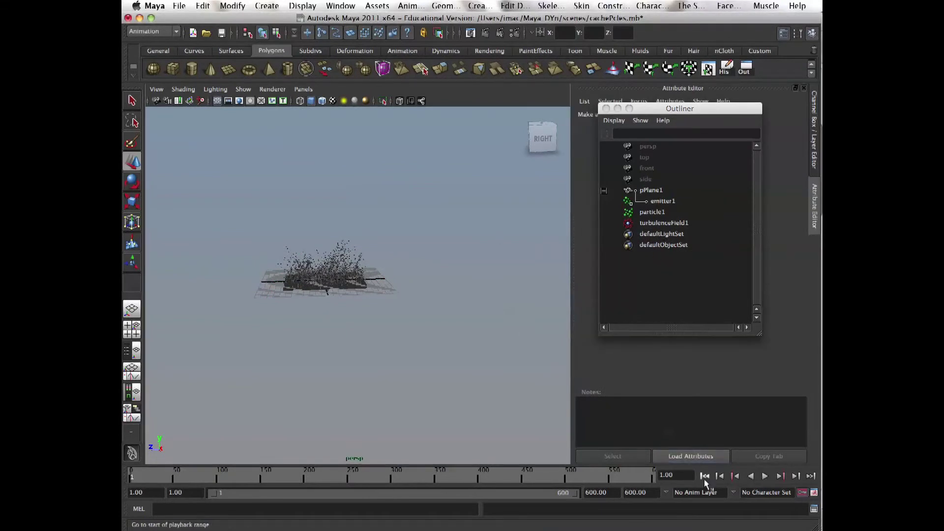
click(766, 478)
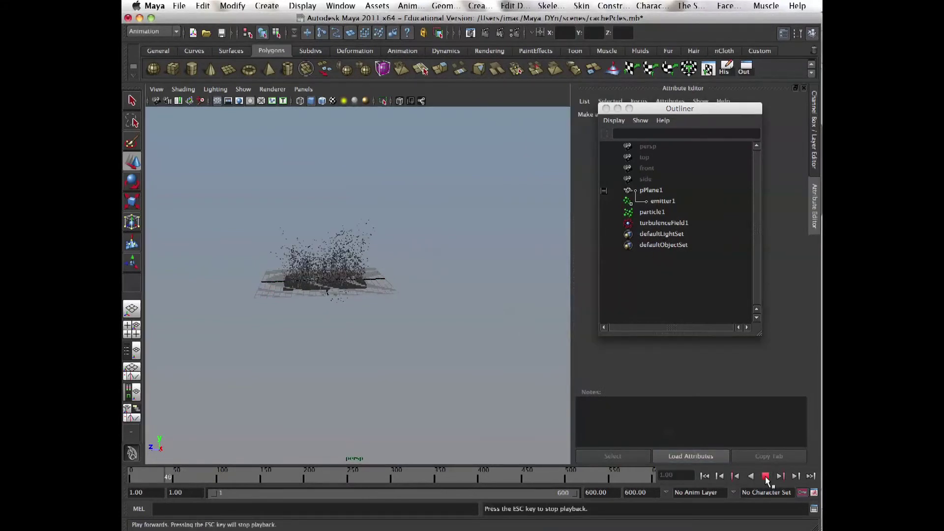
click(765, 478)
- Add a nonlinear Bend deformer to particle1 at frame 566 and move the Outliner away from the attributes
click(342, 241)
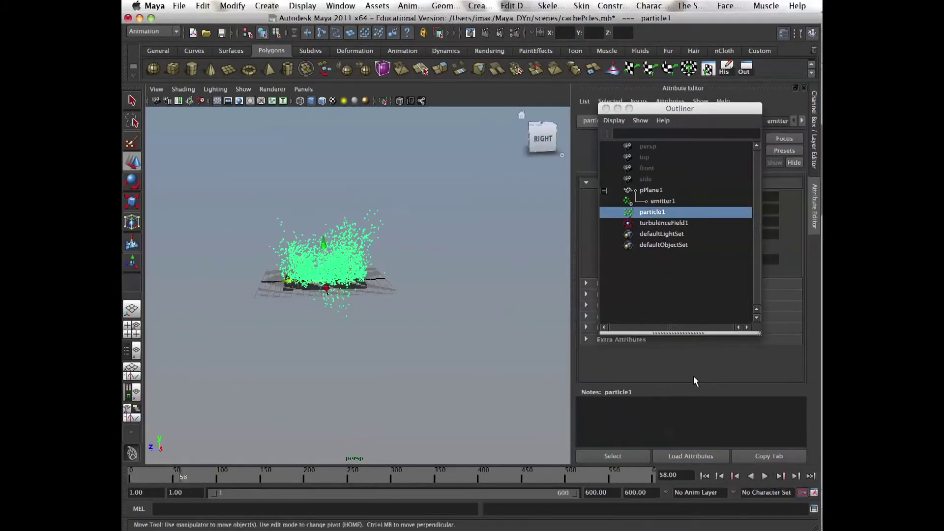
drag(497, 476, 527, 475)
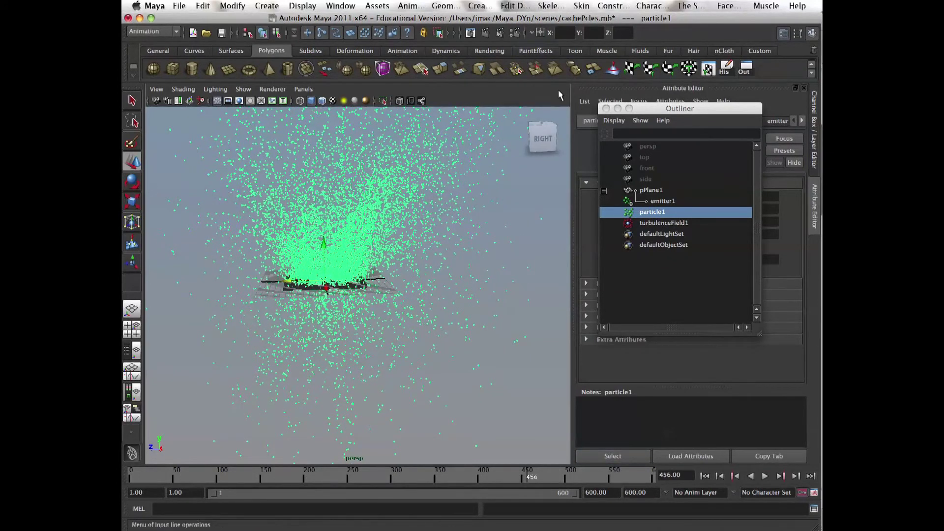
drag(631, 478, 625, 477)
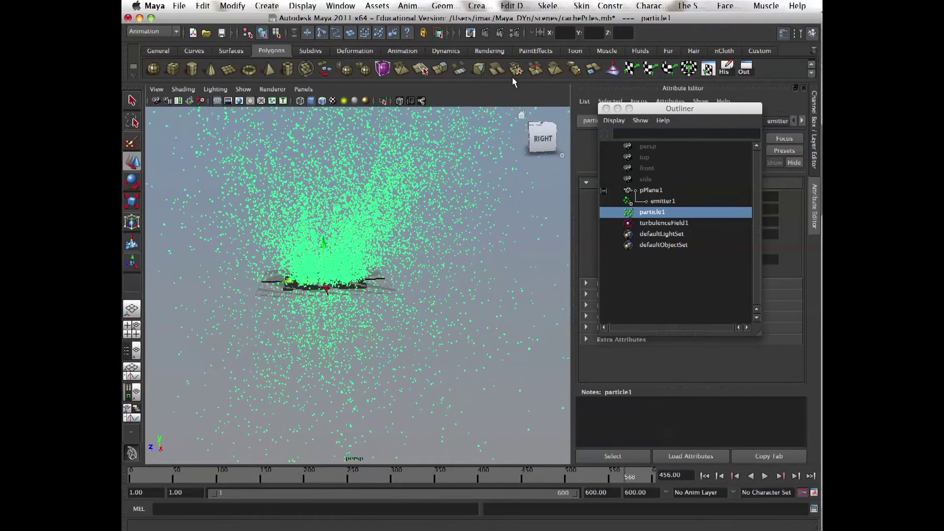
click(406, 6)
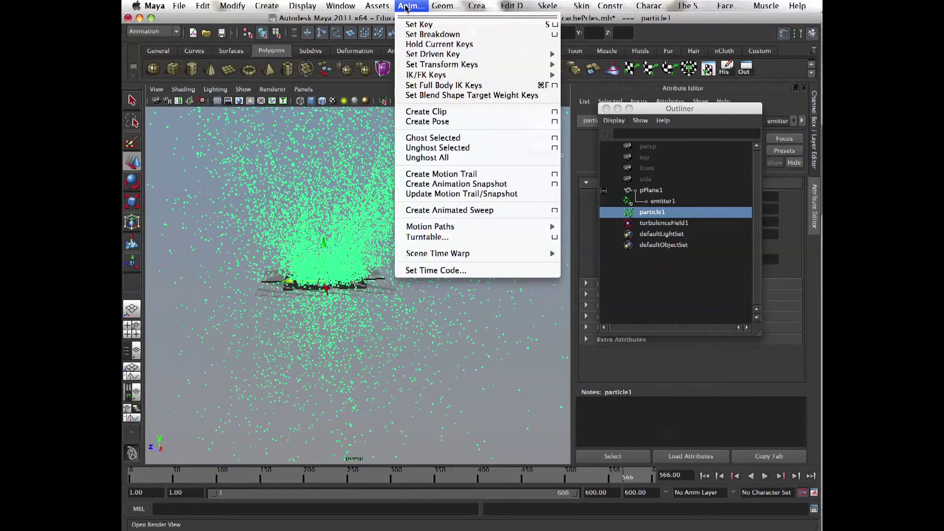
mouse_move(514, 93)
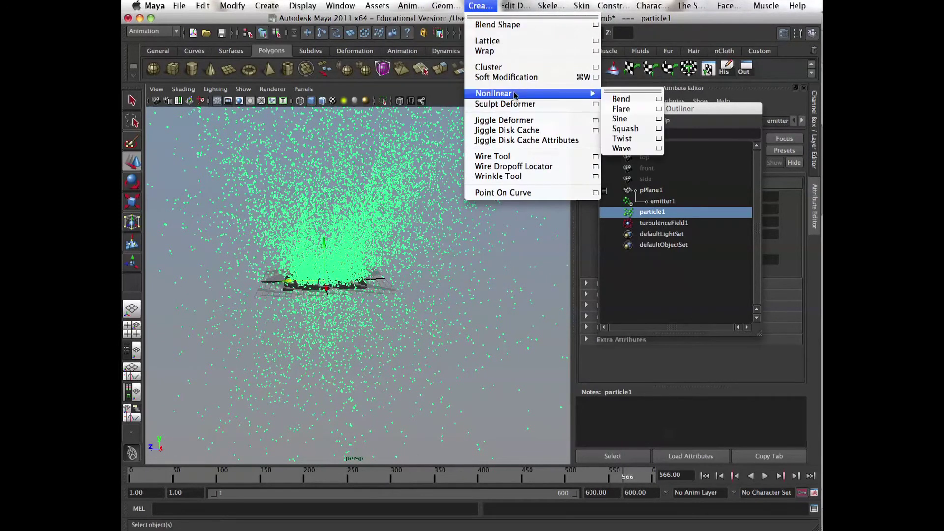
click(621, 99)
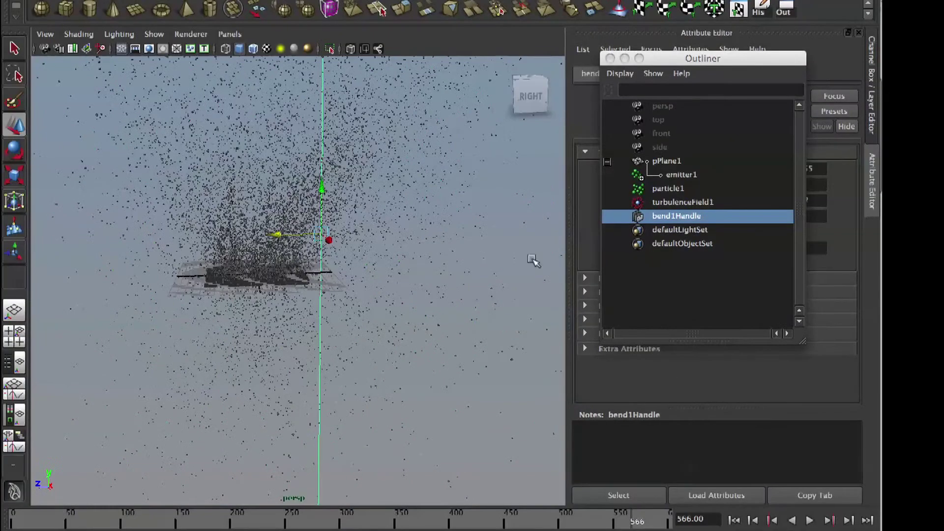
drag(657, 58, 282, 361)
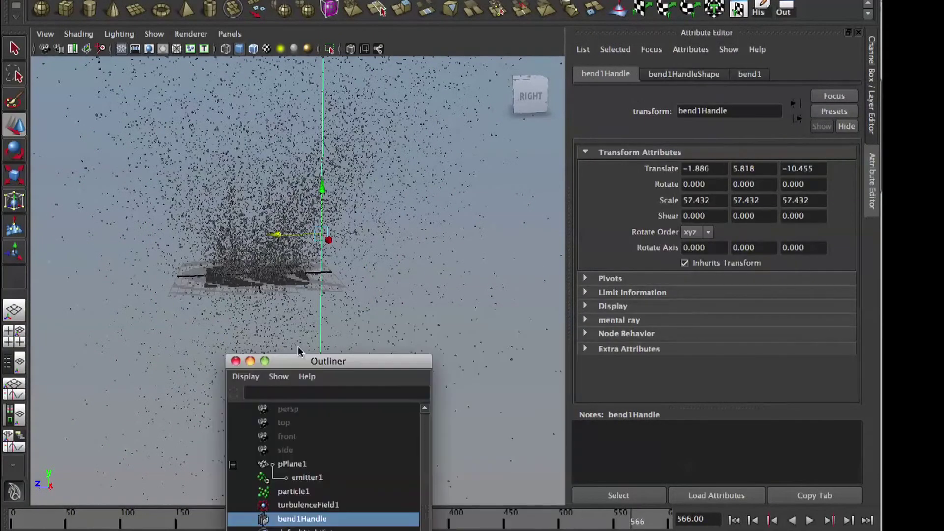
- Show the bend1 input in the Channel Box and set its Curvature to 1.5
click(872, 84)
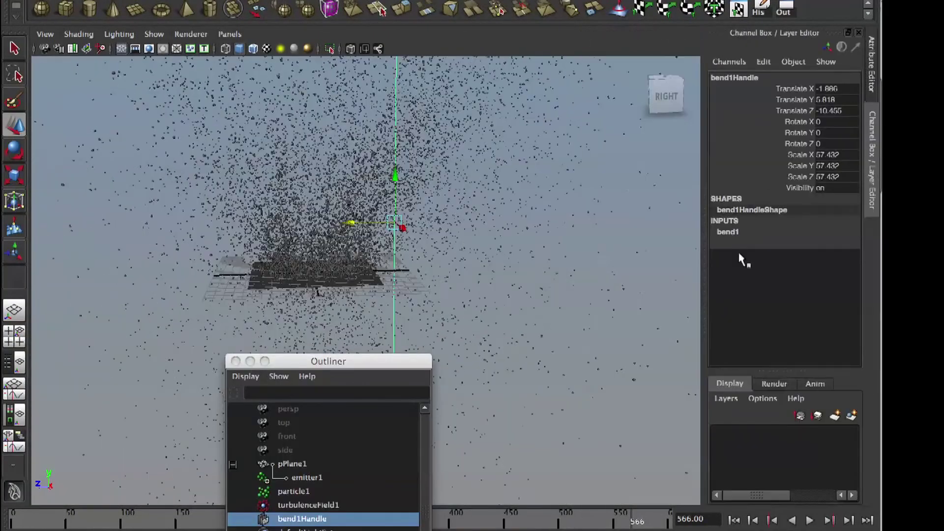
click(727, 232)
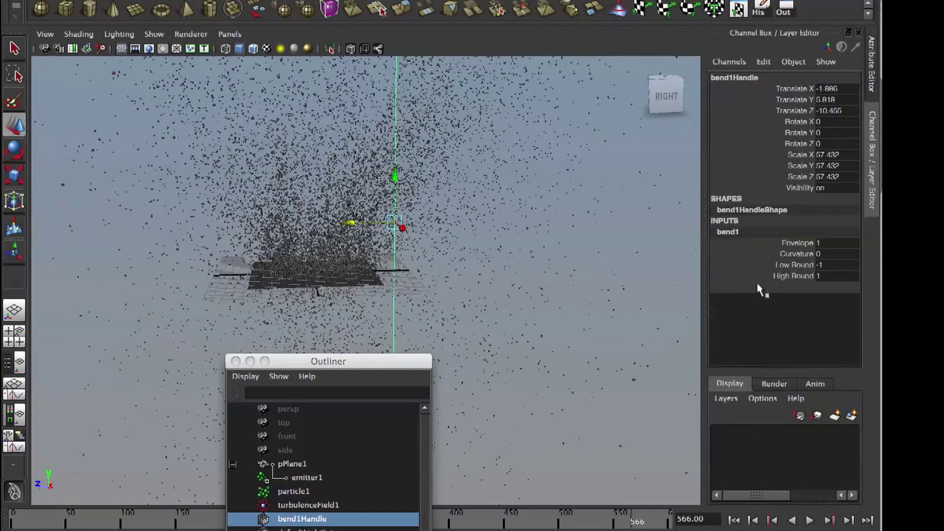
click(798, 254)
mouse_move(617, 257)
middle_down()
mouse_move(609, 257)
mouse_move(620, 256)
middle_up()
- Rotate the bend handle about 113.5 degrees around Y and close the Outliner
key(e)
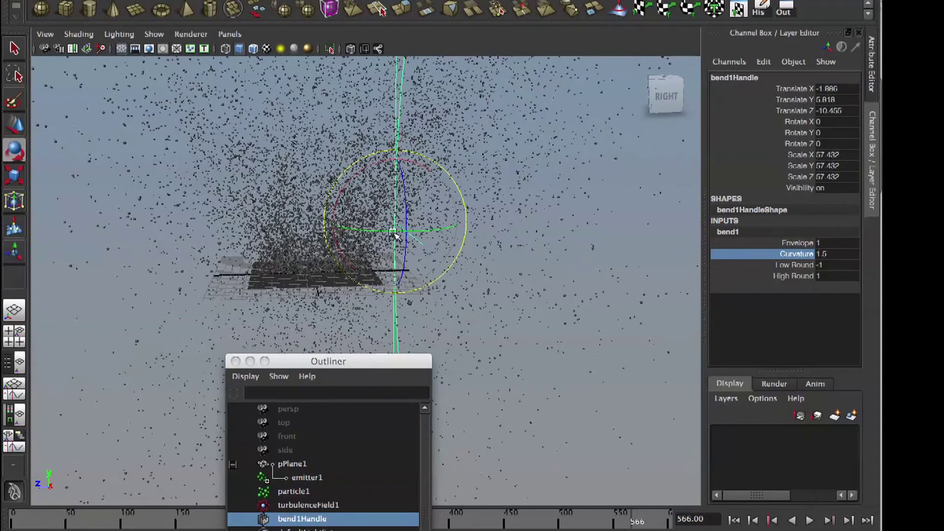
drag(397, 231, 315, 266)
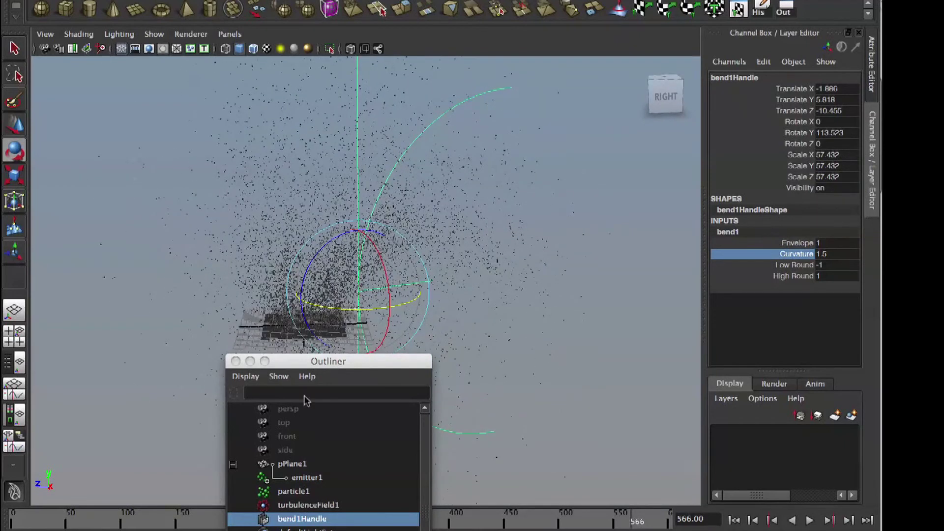
click(235, 362)
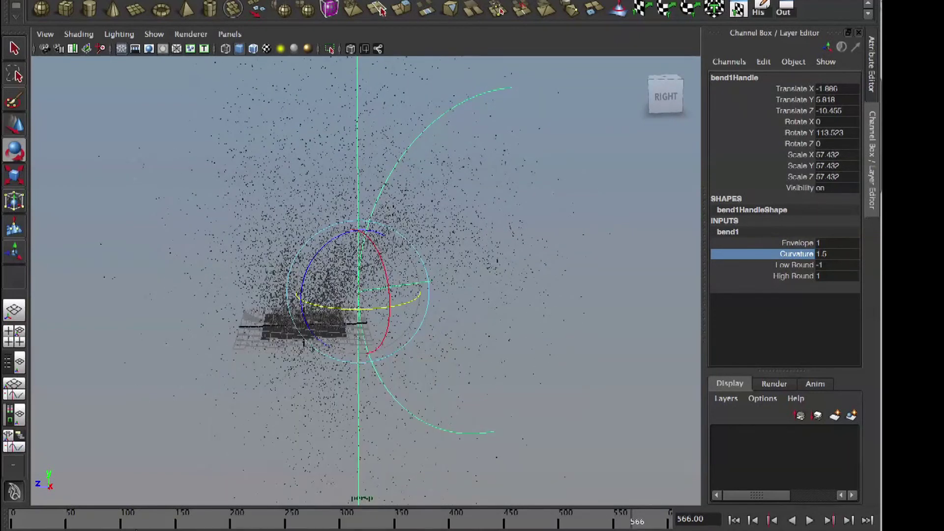
- Scrub back and forth through the timeline to examine the bent particles, ending at frame 319
drag(141, 526, 164, 524)
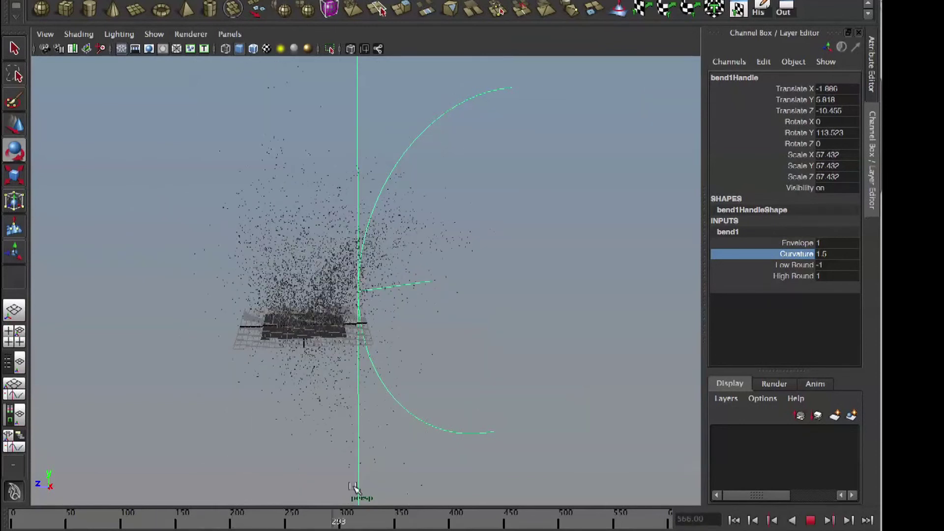
drag(421, 487, 251, 502)
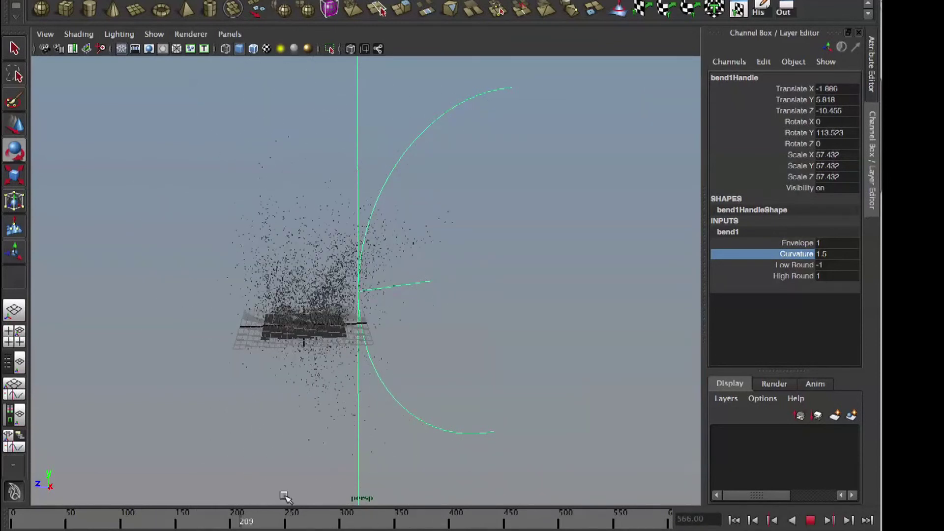
drag(352, 487, 314, 490)
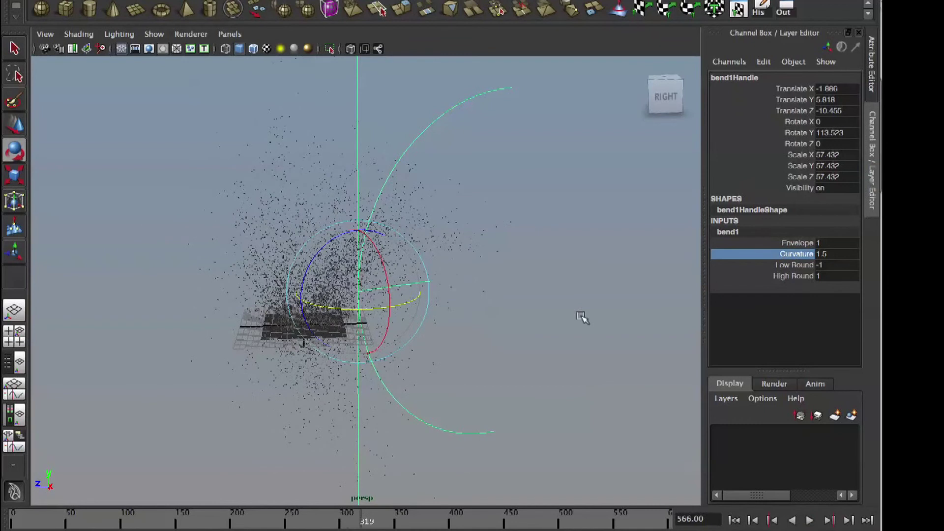
- Set bend1's Low Bound to -1.1 and its Curvature to about -0.8
click(770, 266)
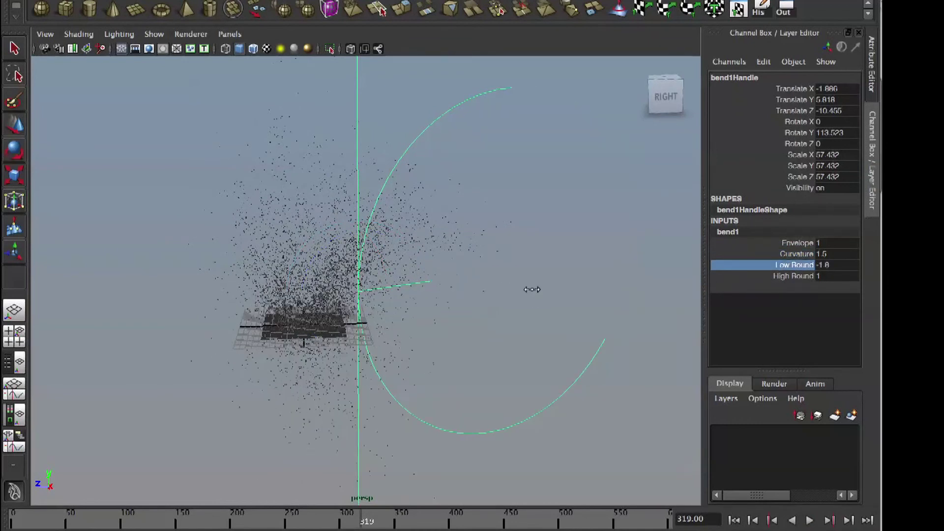
click(762, 254)
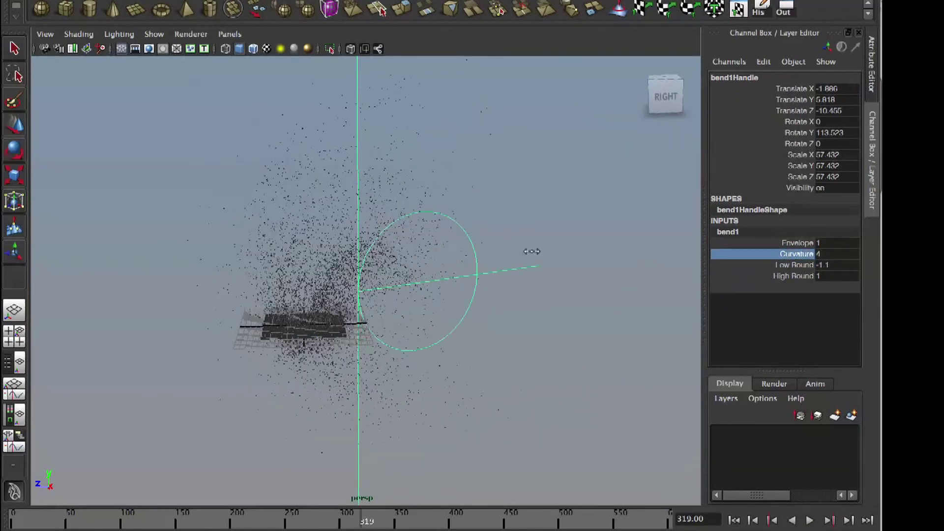
middle_drag(532, 251, 426, 385)
- Play and scrub the particles with the reversed bend, stop at frame 159, and clear the selection
key(alt+v)
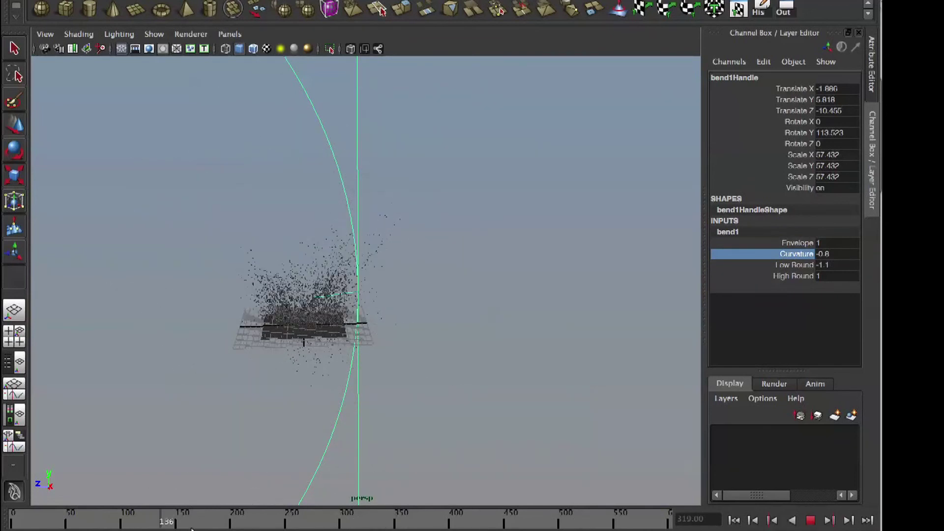
mouse_move(191, 530)
mouse_down()
mouse_move(462, 491)
mouse_move(186, 525)
mouse_up()
click(456, 438)
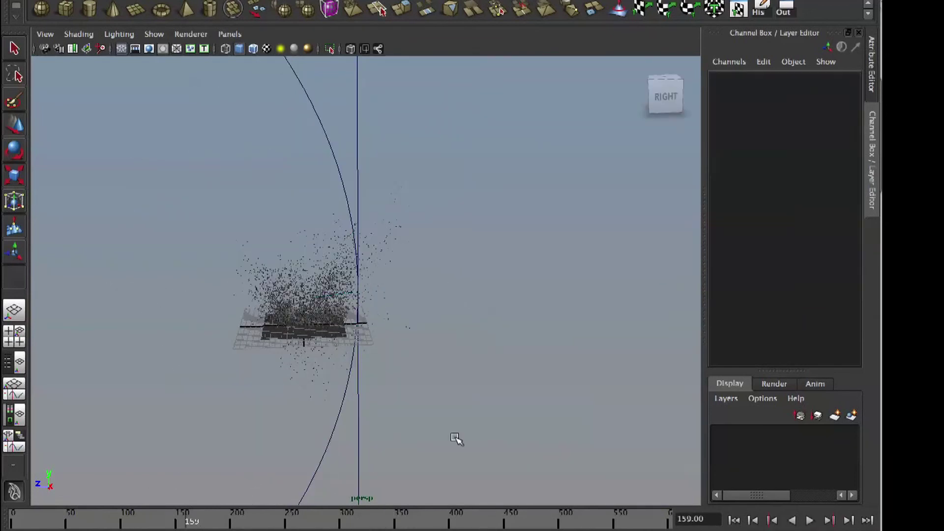